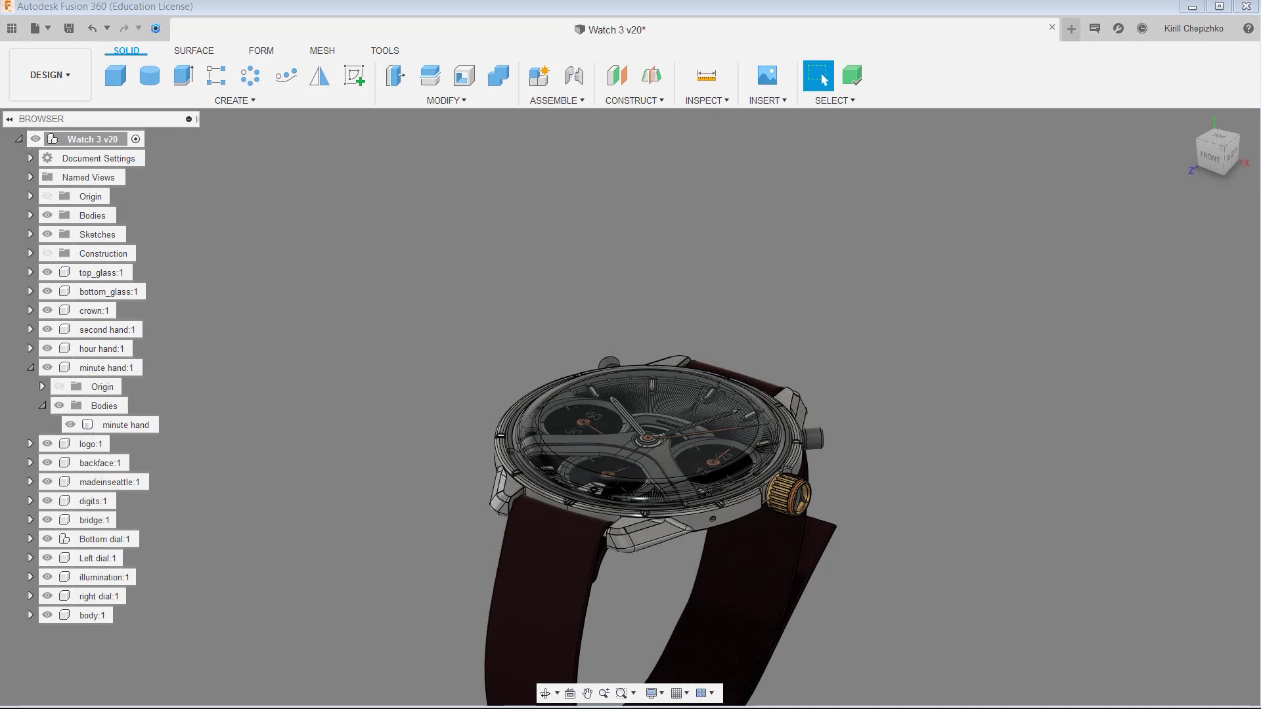
Step: Add a 100 mm diameter sphere centred on a plane above the watch
middle_drag(800, 428, 800, 338)
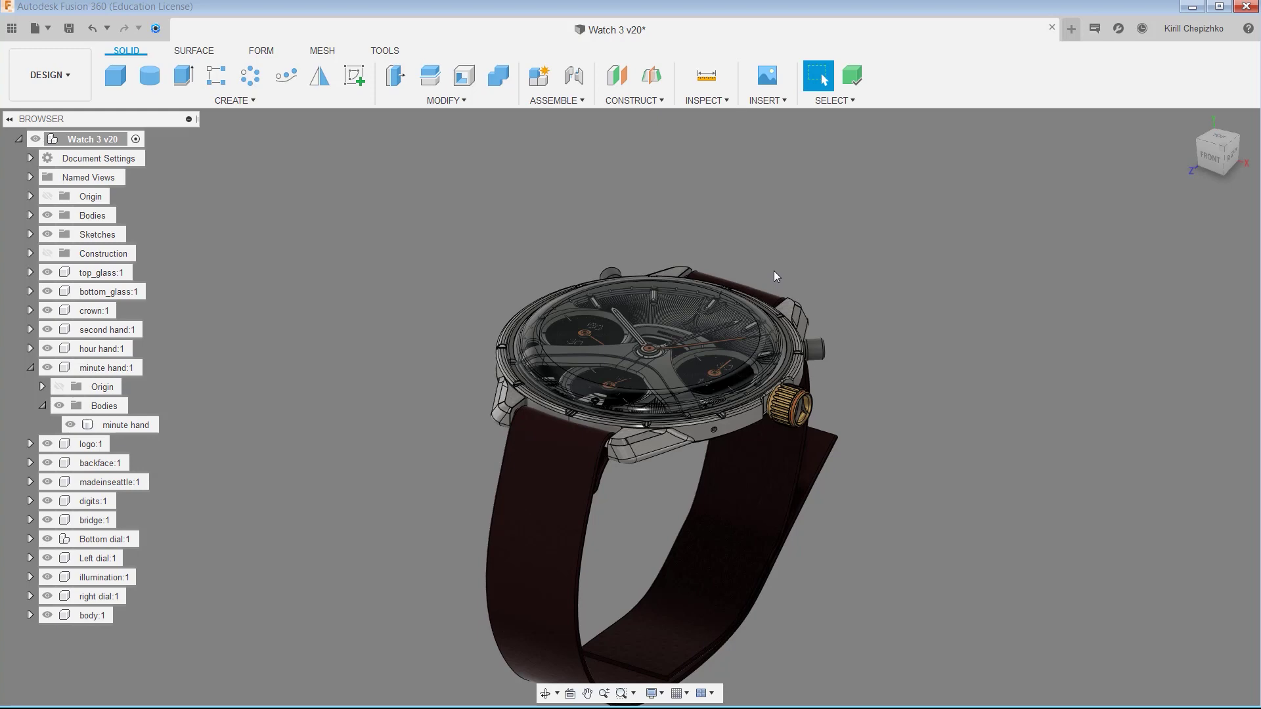
scroll(637, 464, up, 3)
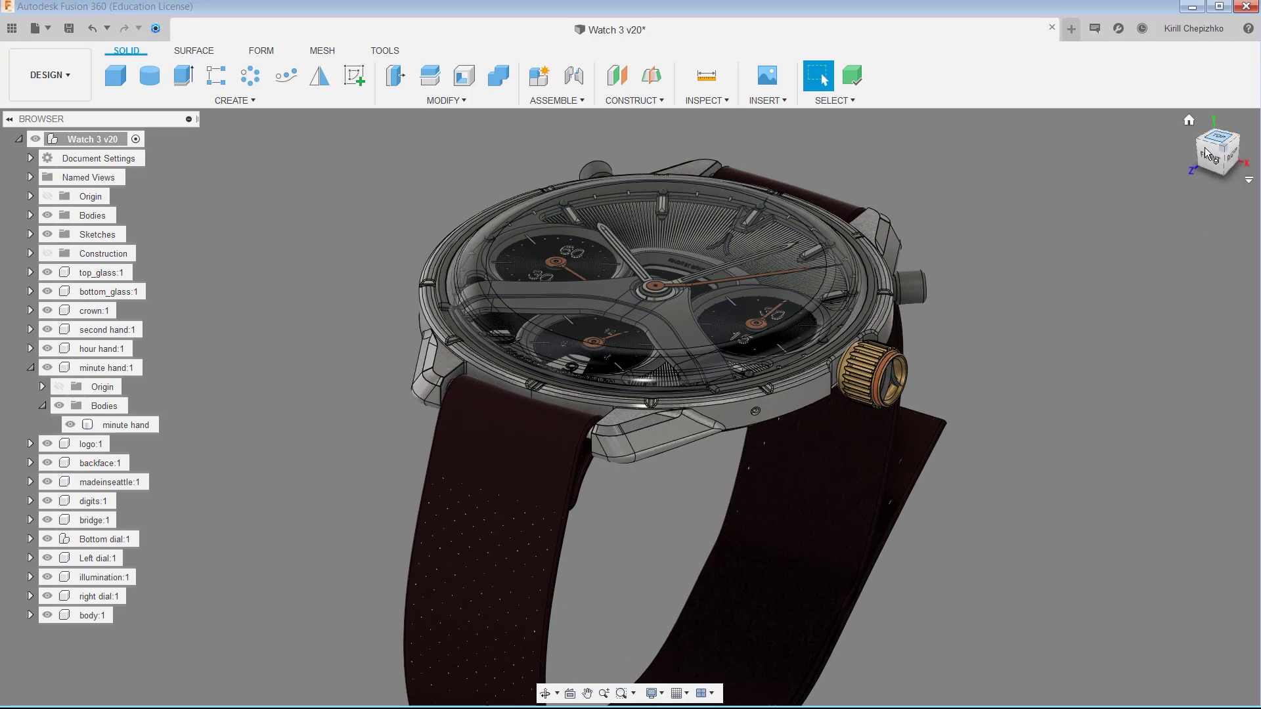
middle_drag(993, 273, 984, 325)
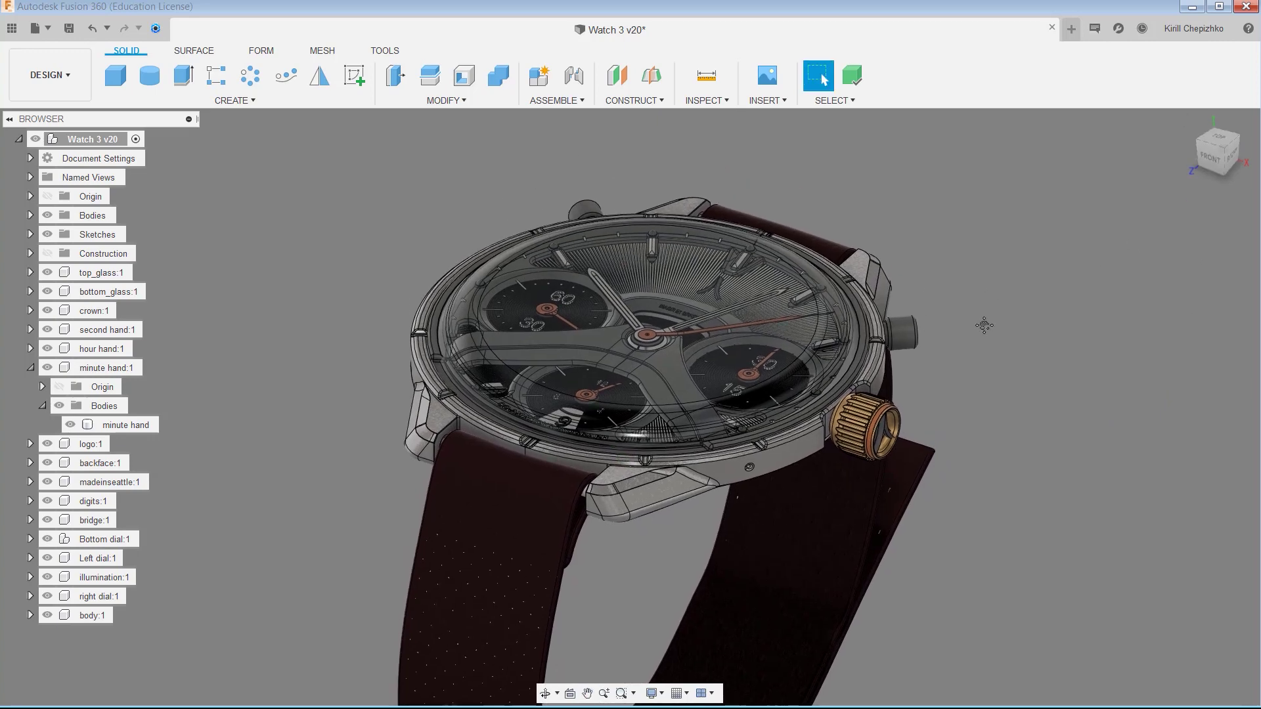
middle_drag(984, 325, 980, 485)
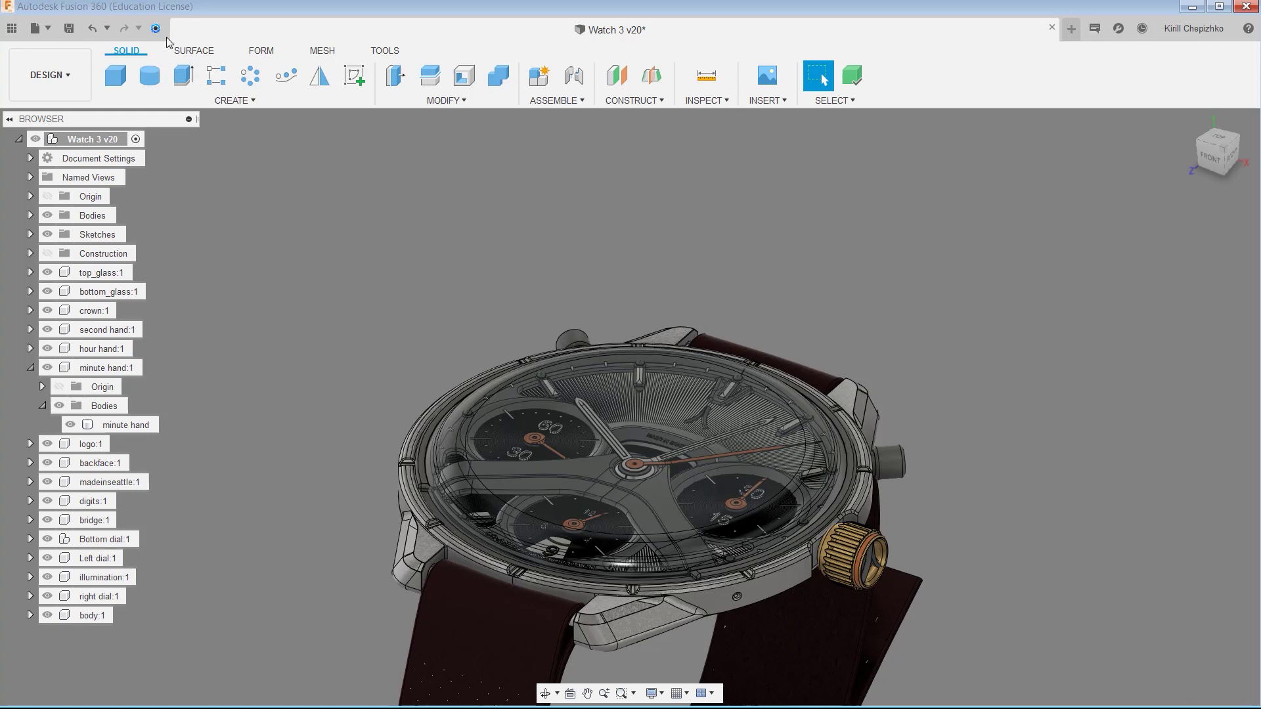
click(238, 105)
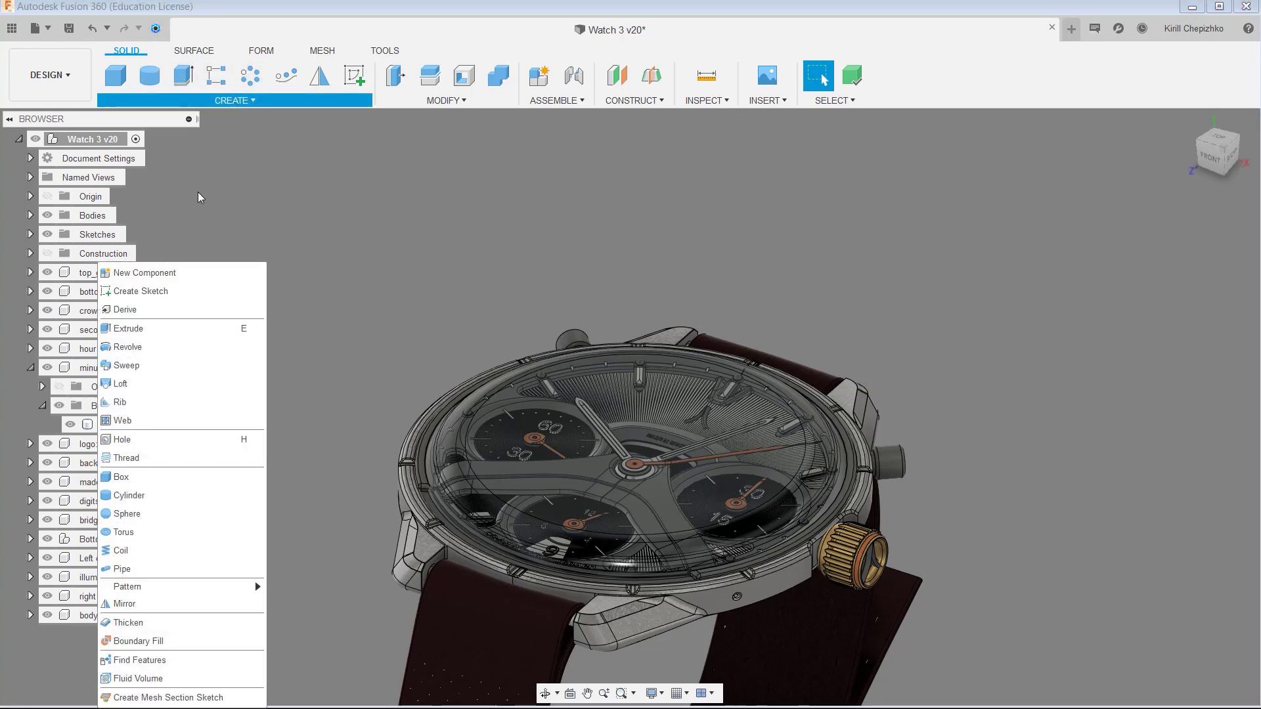
click(125, 514)
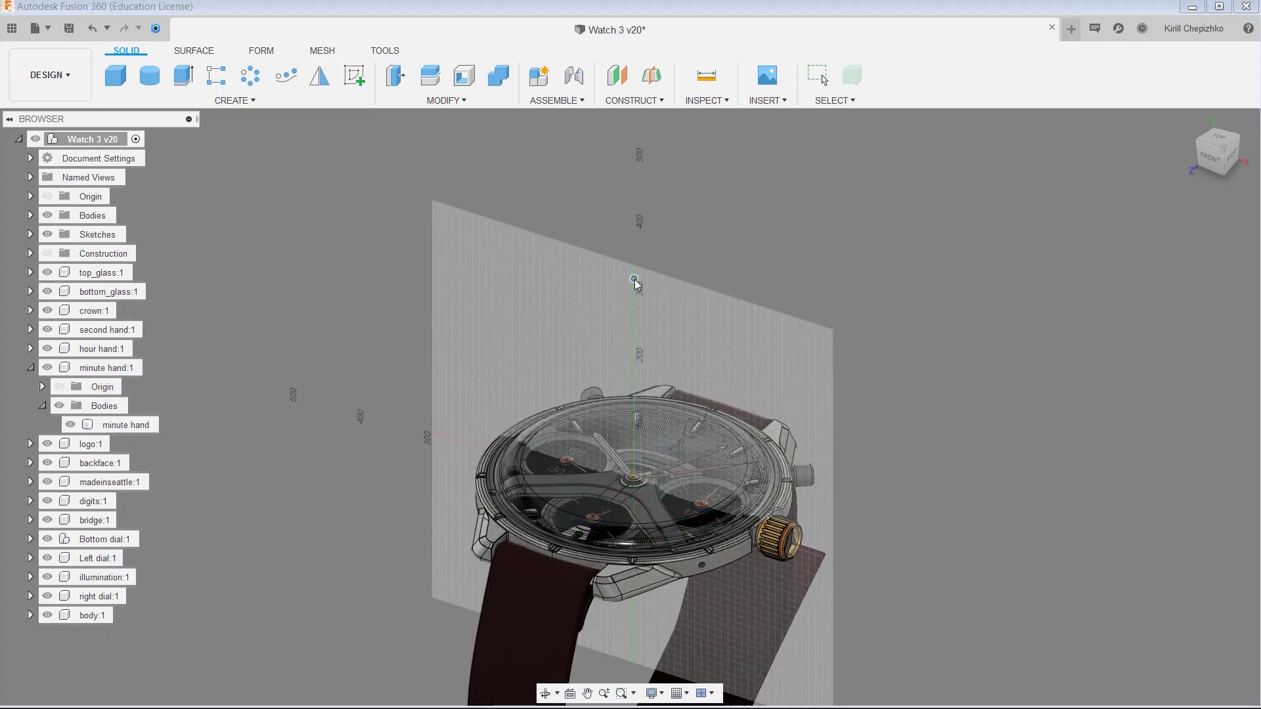
click(654, 345)
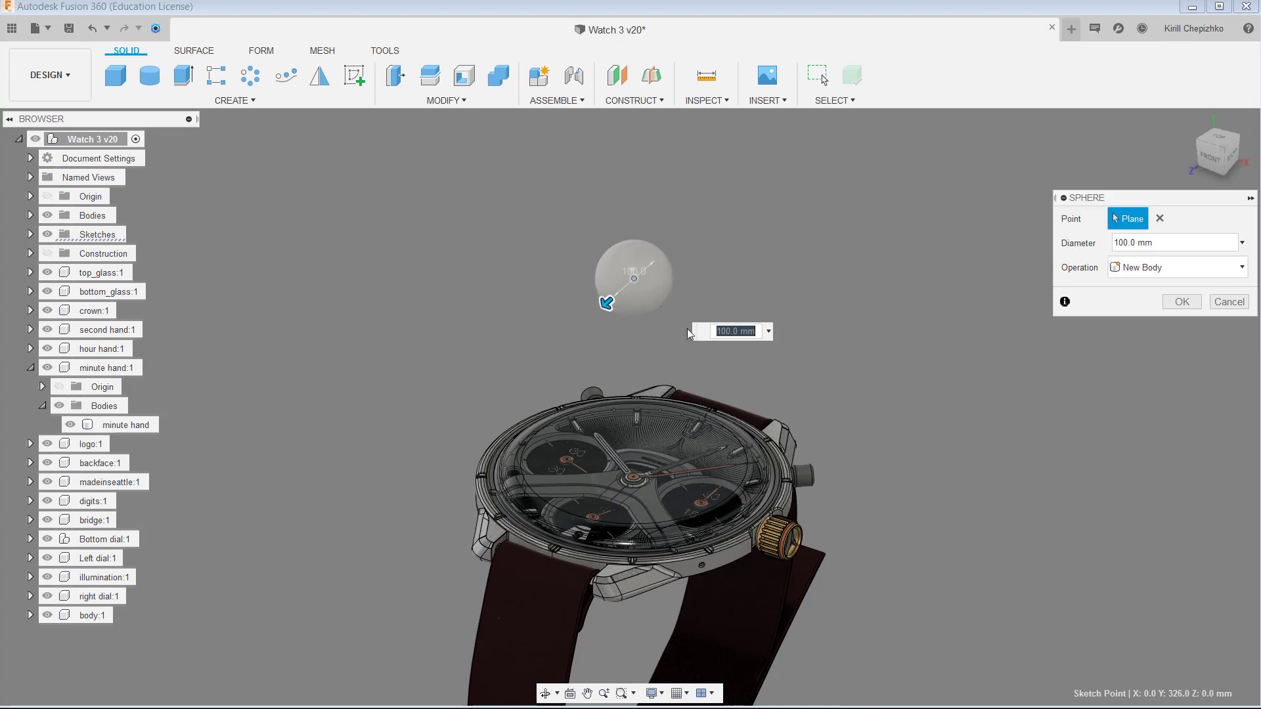
click(1181, 302)
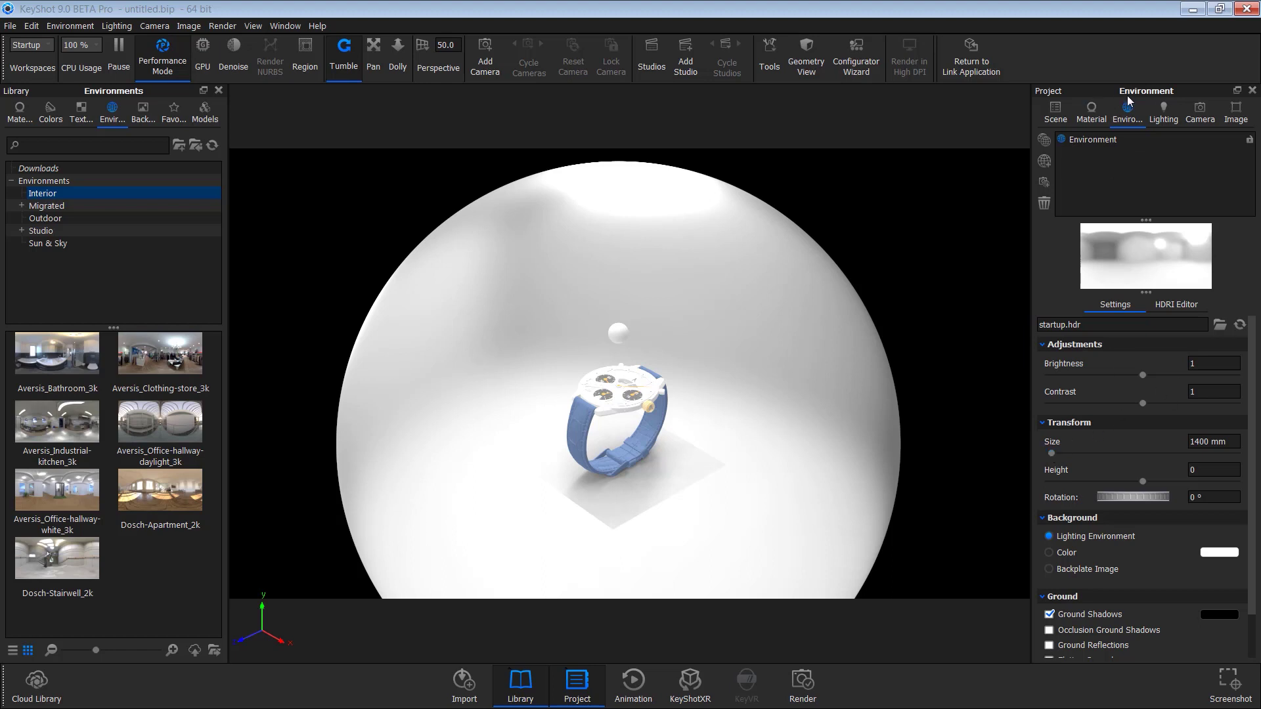
Step: Set the environment Size to 19600 mm, uncheck Ground Shadows, and zoom in toward the sphere
drag(1067, 451, 1086, 453)
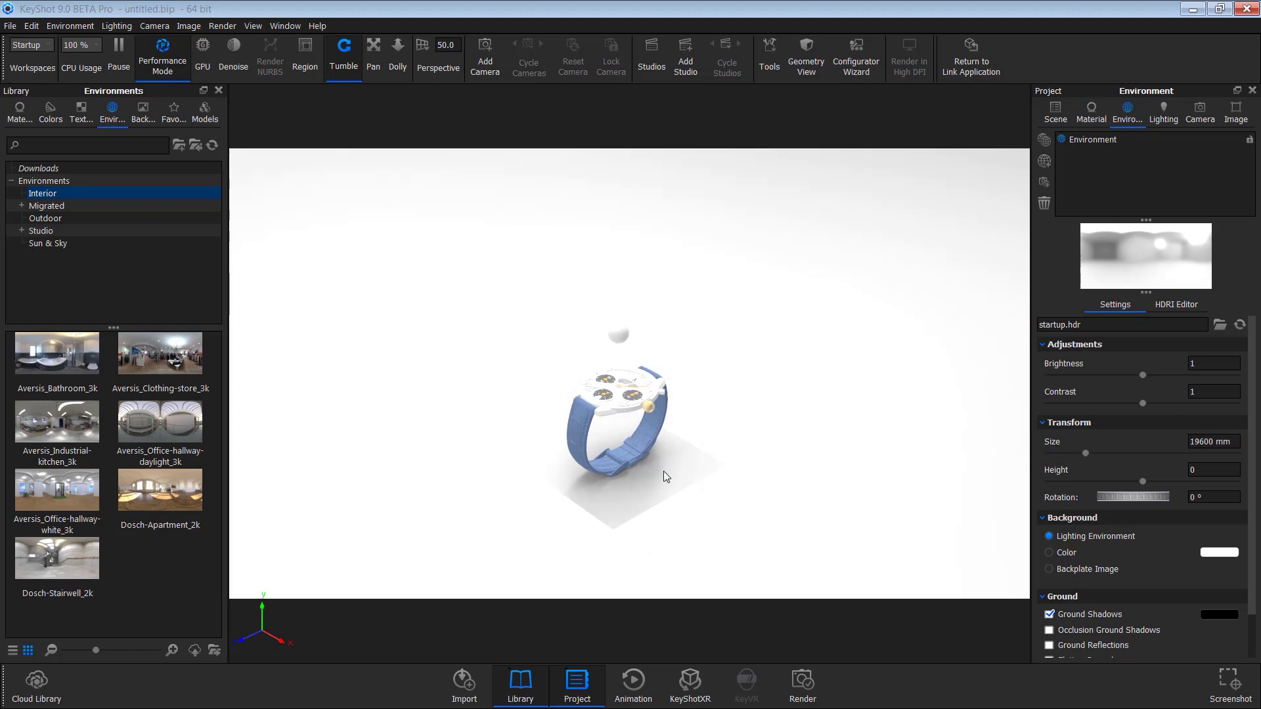
scroll(1114, 473, down, 2)
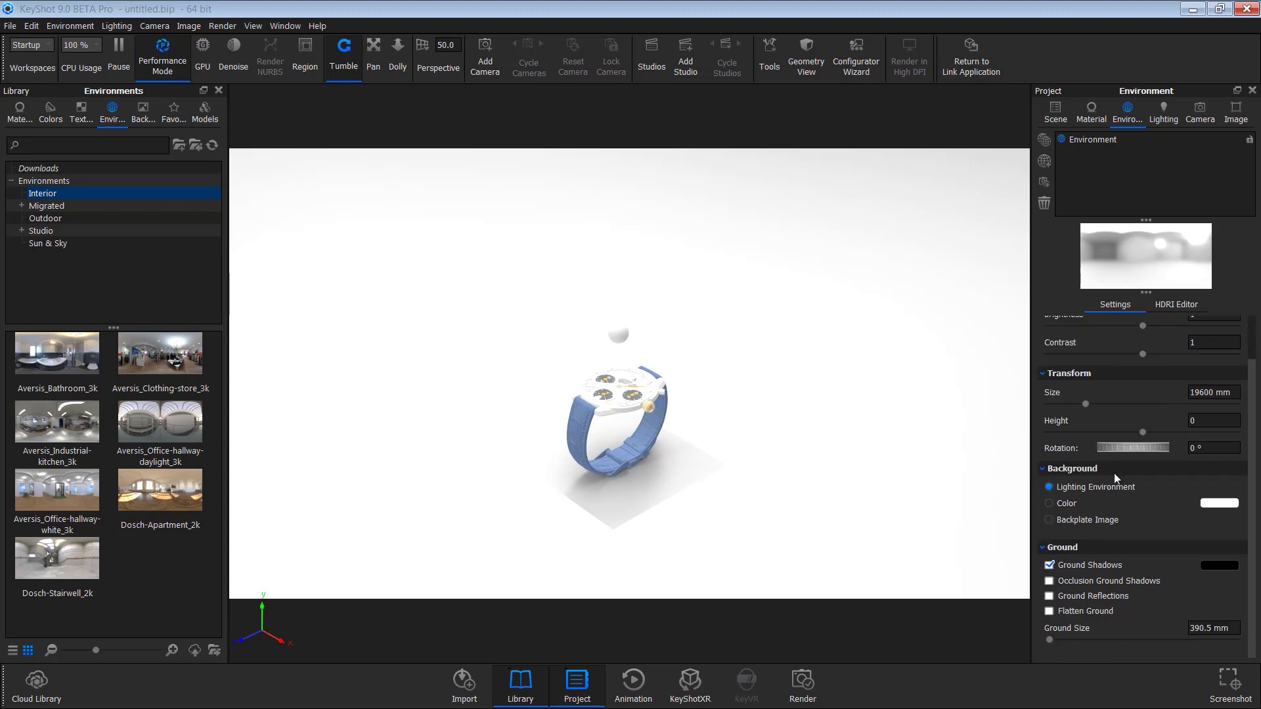
click(1081, 566)
scroll(683, 427, up, 5)
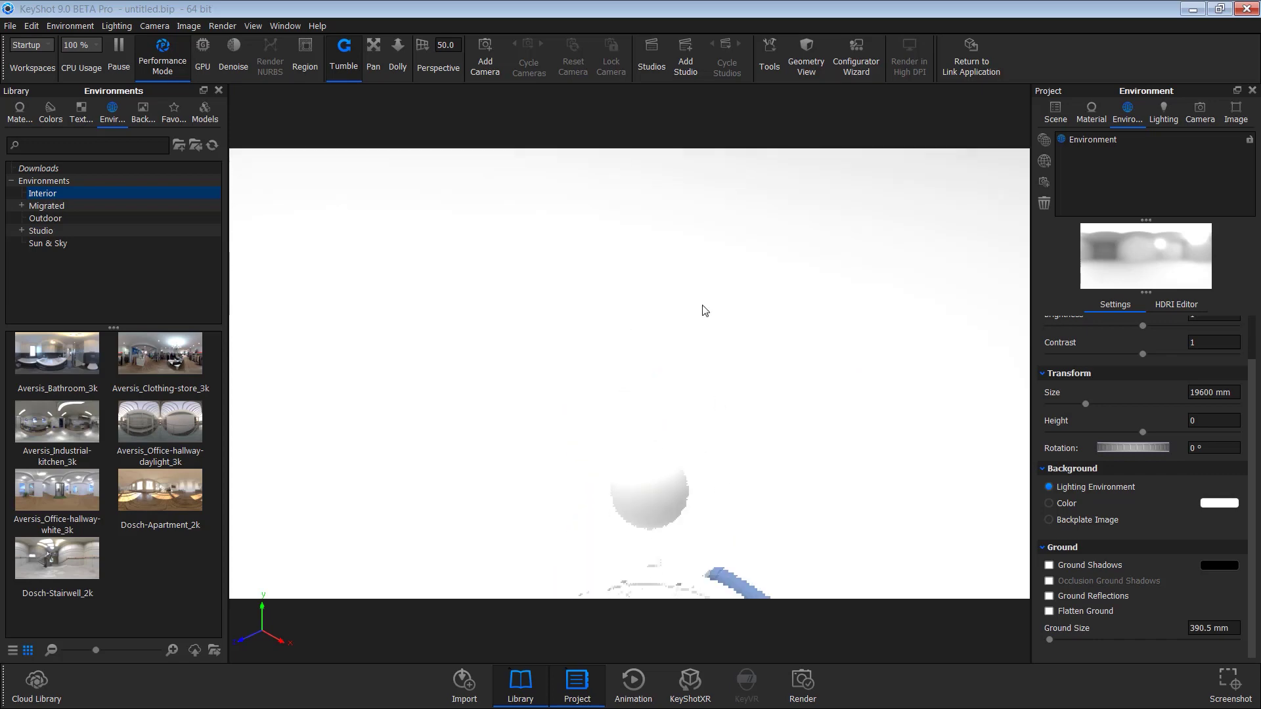
scroll(701, 335, down, 5)
mouse_move(698, 357)
mouse_down()
mouse_move(850, 324)
mouse_move(690, 342)
mouse_up()
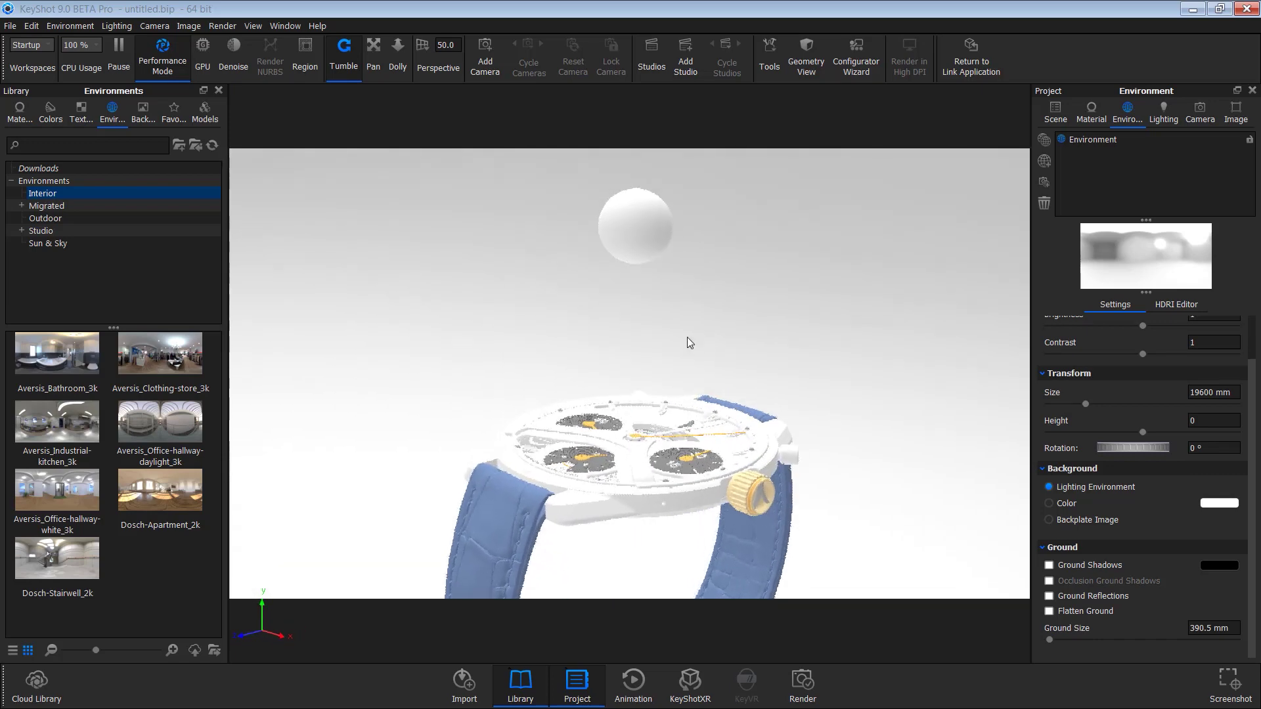
scroll(642, 278, up, 3)
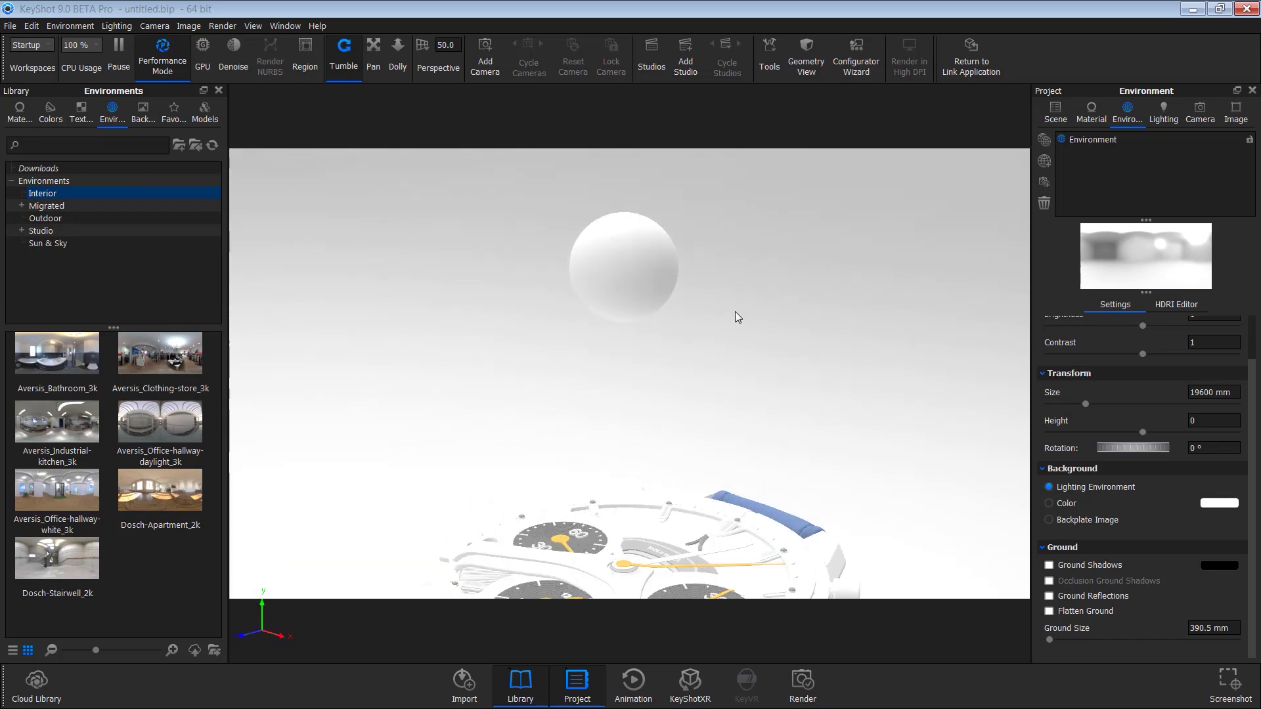
scroll(742, 329, up, 2)
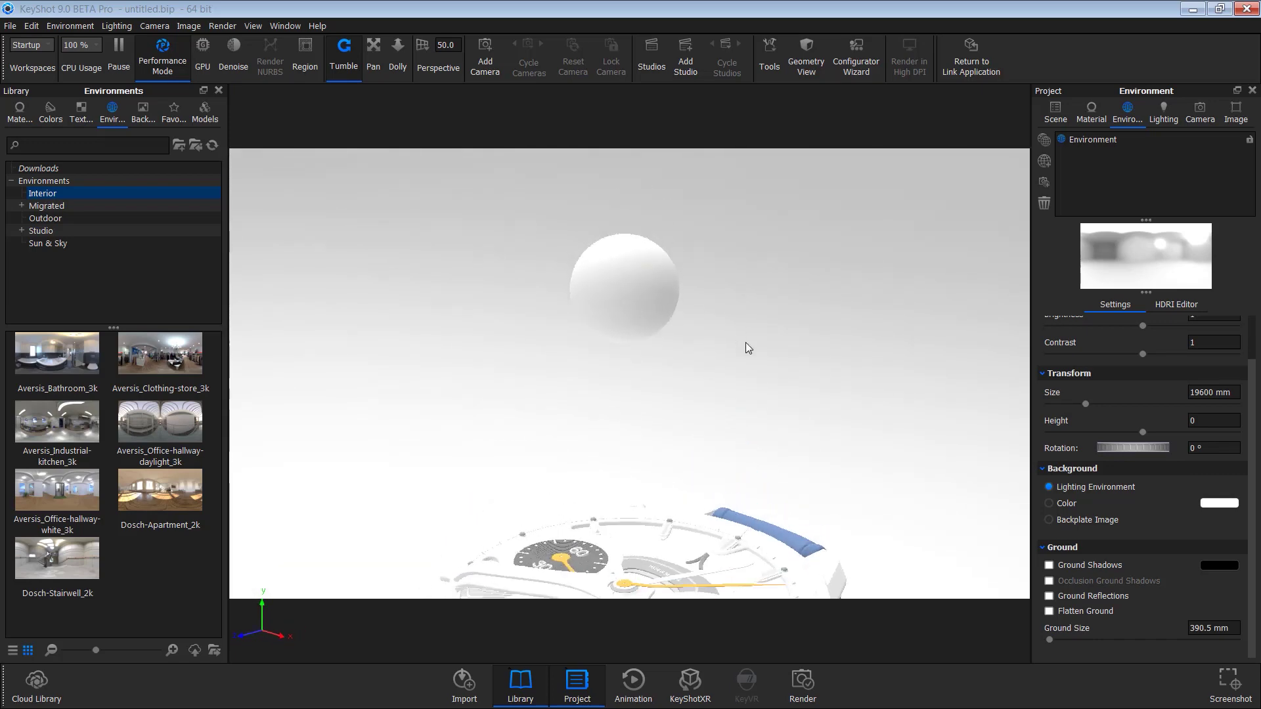
right_click(642, 307)
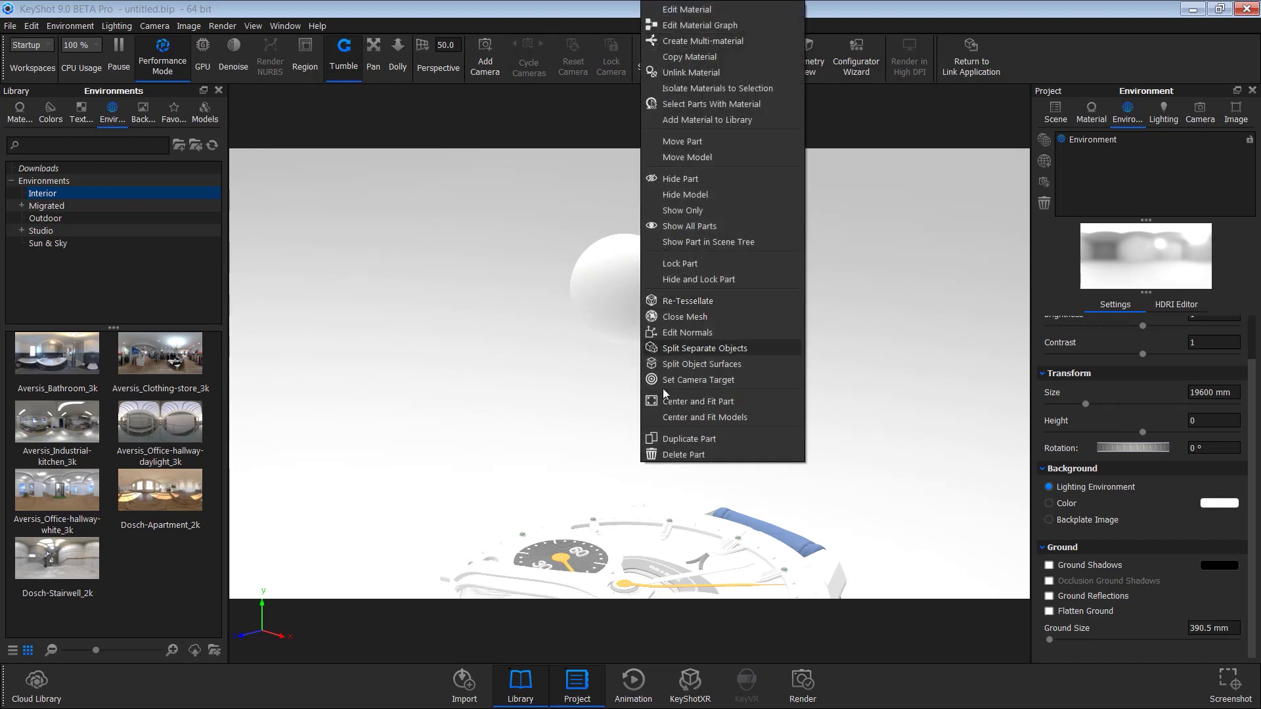
click(727, 301)
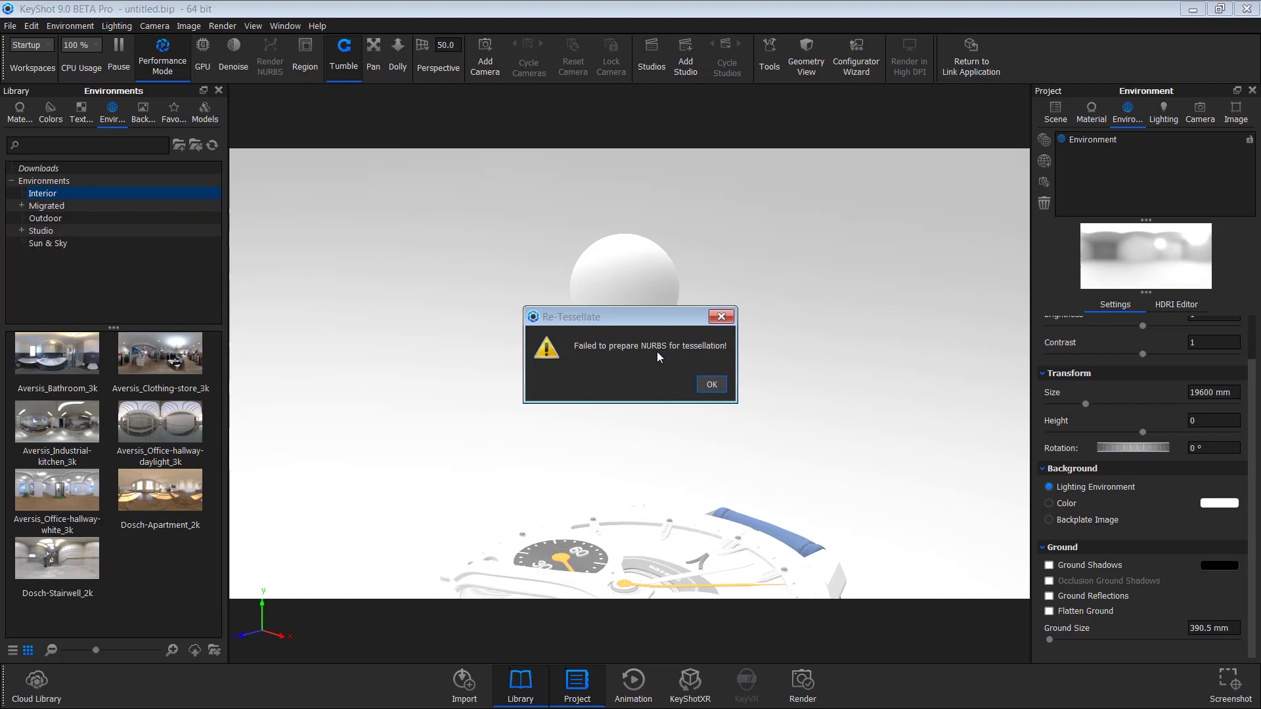
click(711, 321)
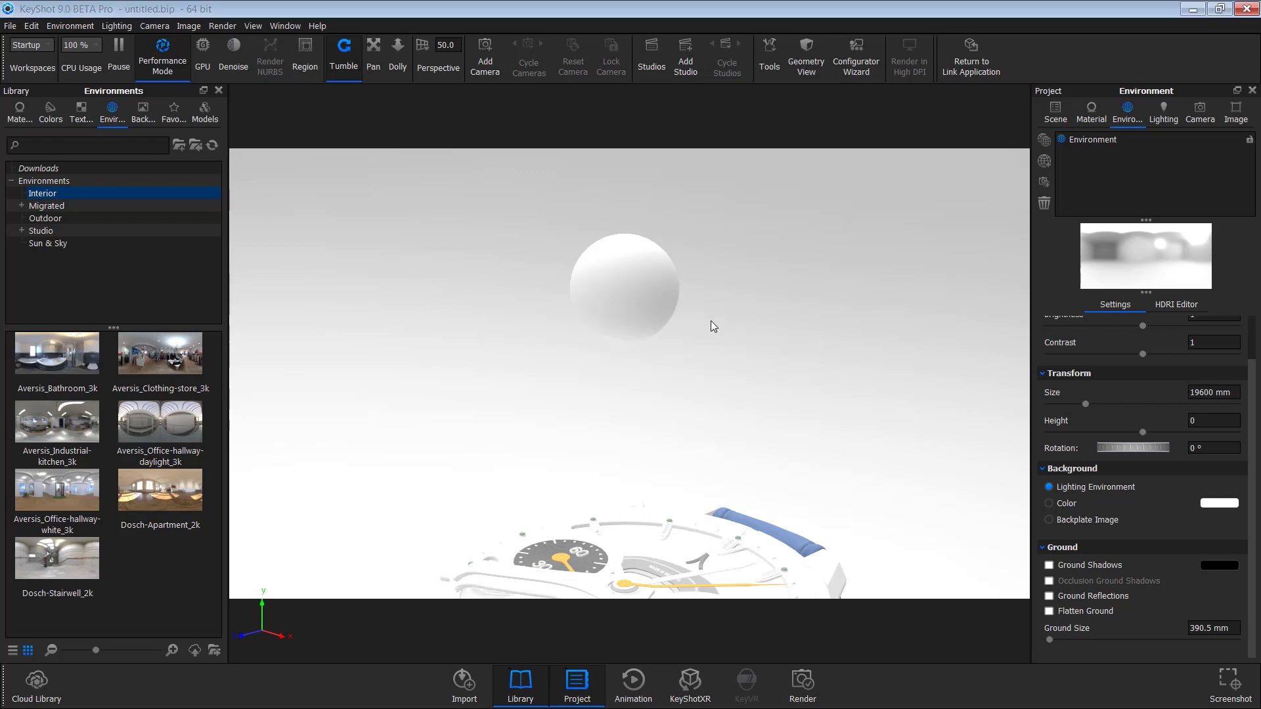
drag(668, 285, 645, 330)
Step: Open Edit Normals for the sphere and rotate its preview
right_click(645, 330)
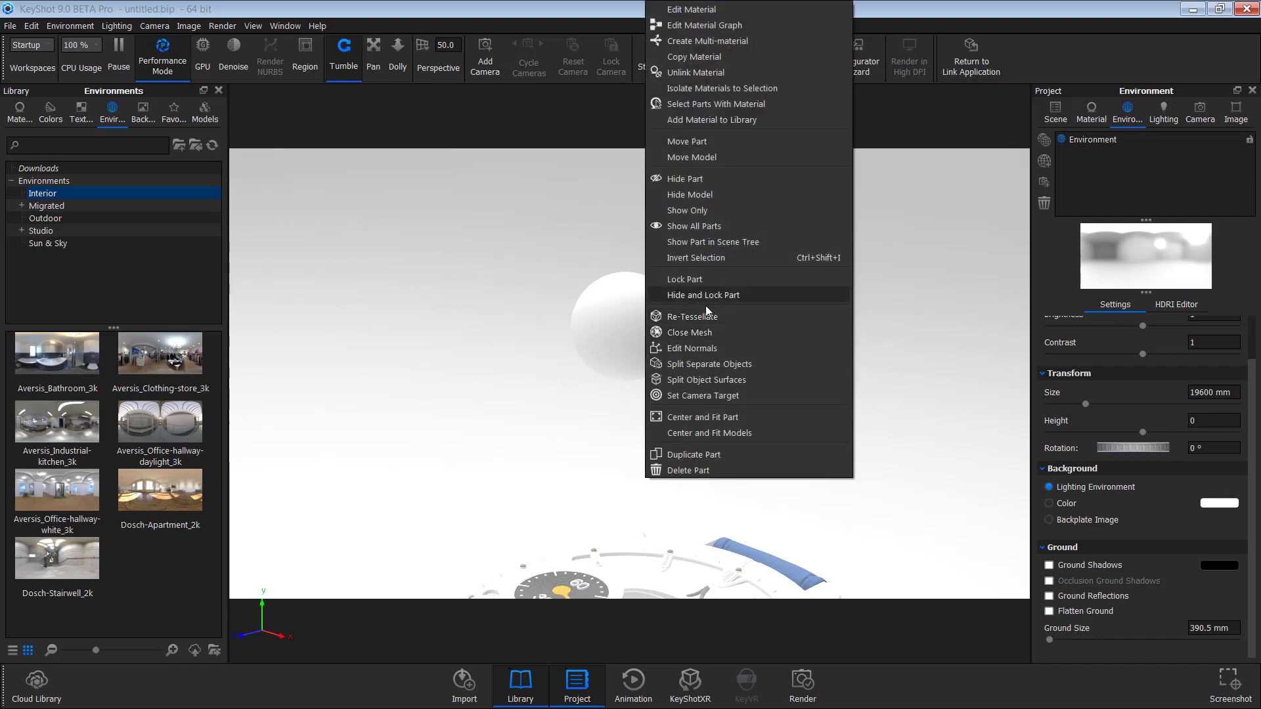
click(679, 349)
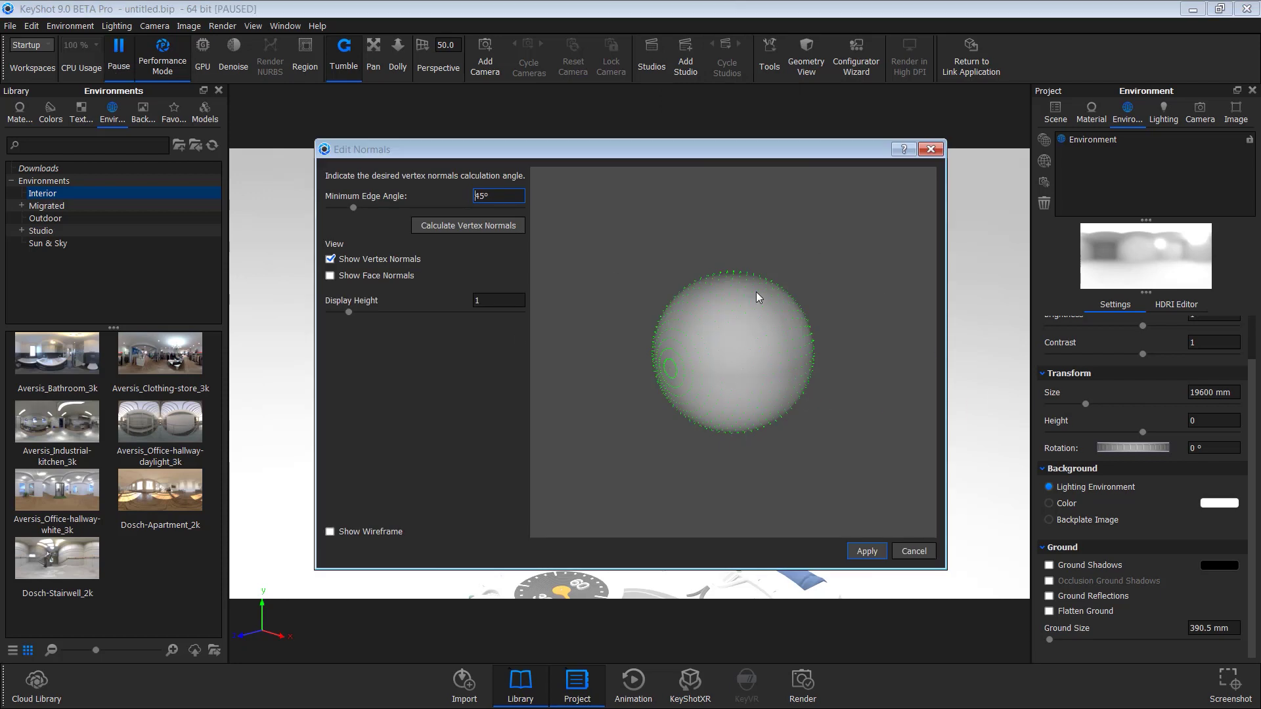
drag(664, 144, 671, 137)
scroll(763, 296, up, 5)
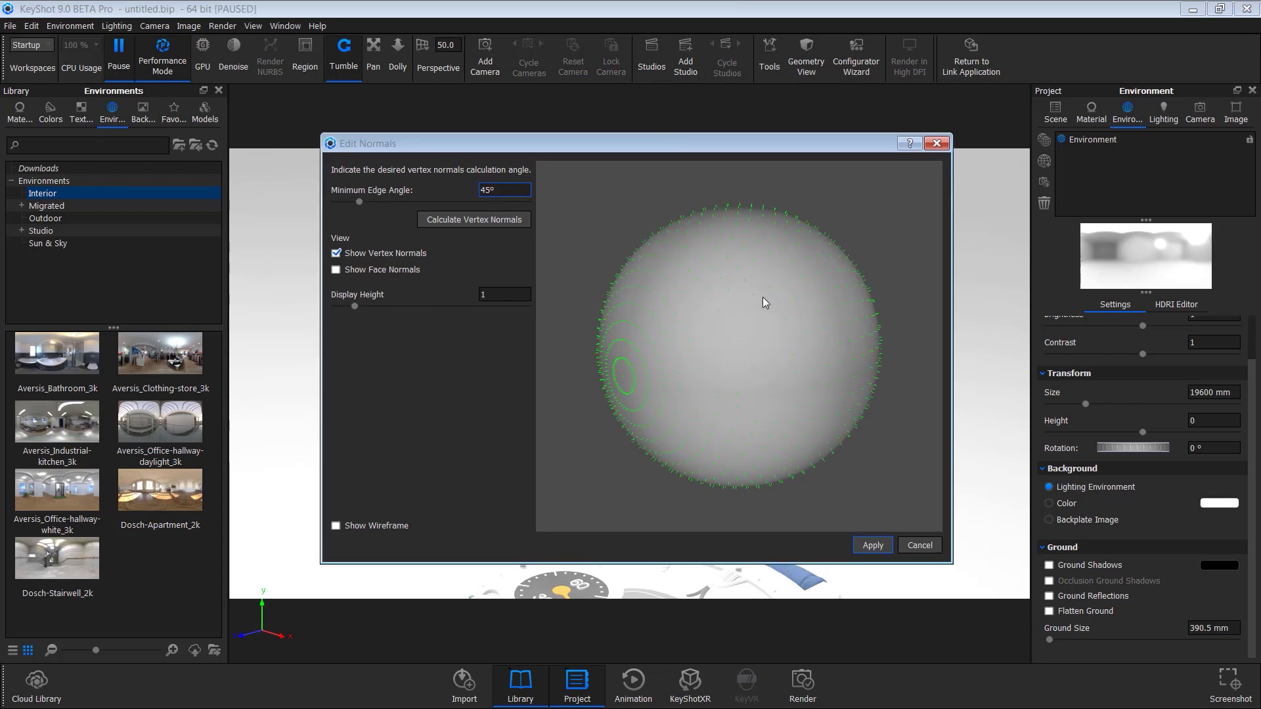
mouse_move(709, 290)
mouse_down()
mouse_move(590, 259)
mouse_move(717, 197)
mouse_move(775, 272)
mouse_move(750, 328)
mouse_move(731, 338)
mouse_move(700, 341)
mouse_move(728, 323)
mouse_move(730, 283)
mouse_move(712, 304)
mouse_up()
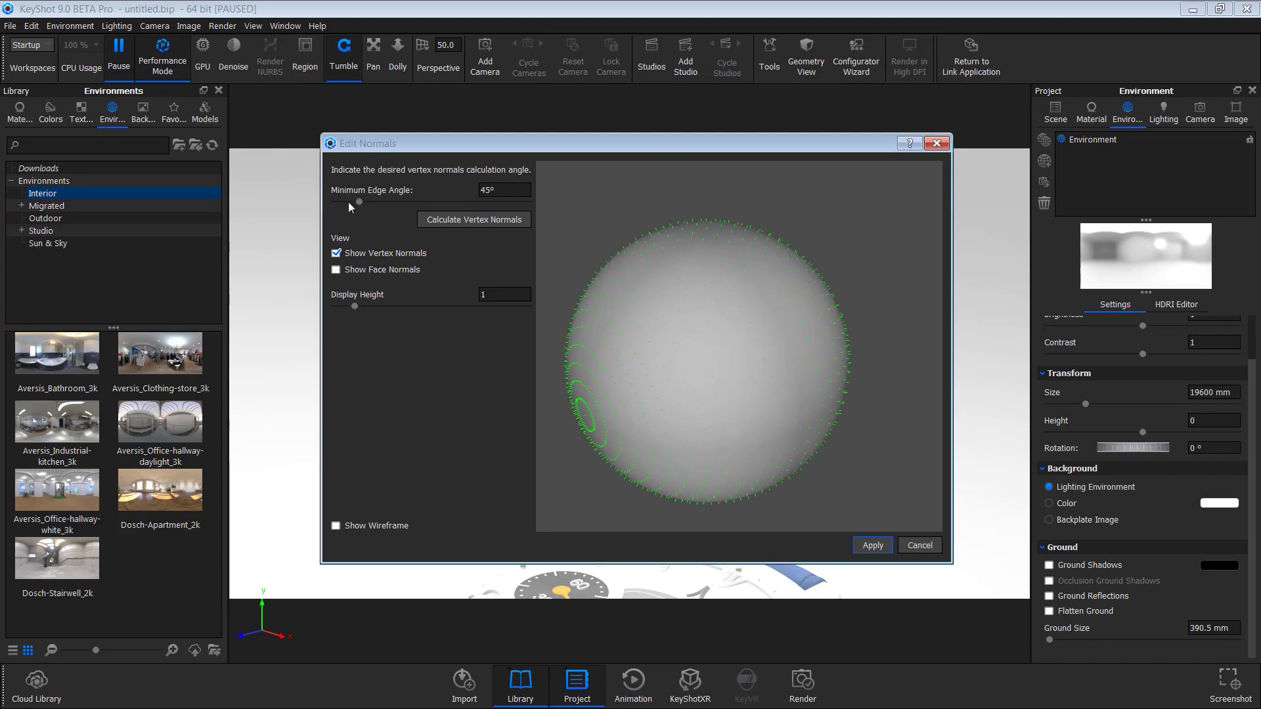
Step: Lower Minimum Edge Angle to 3.6°, recalculate vertex normals, and inspect the faceted sphere
drag(357, 202, 347, 205)
click(446, 223)
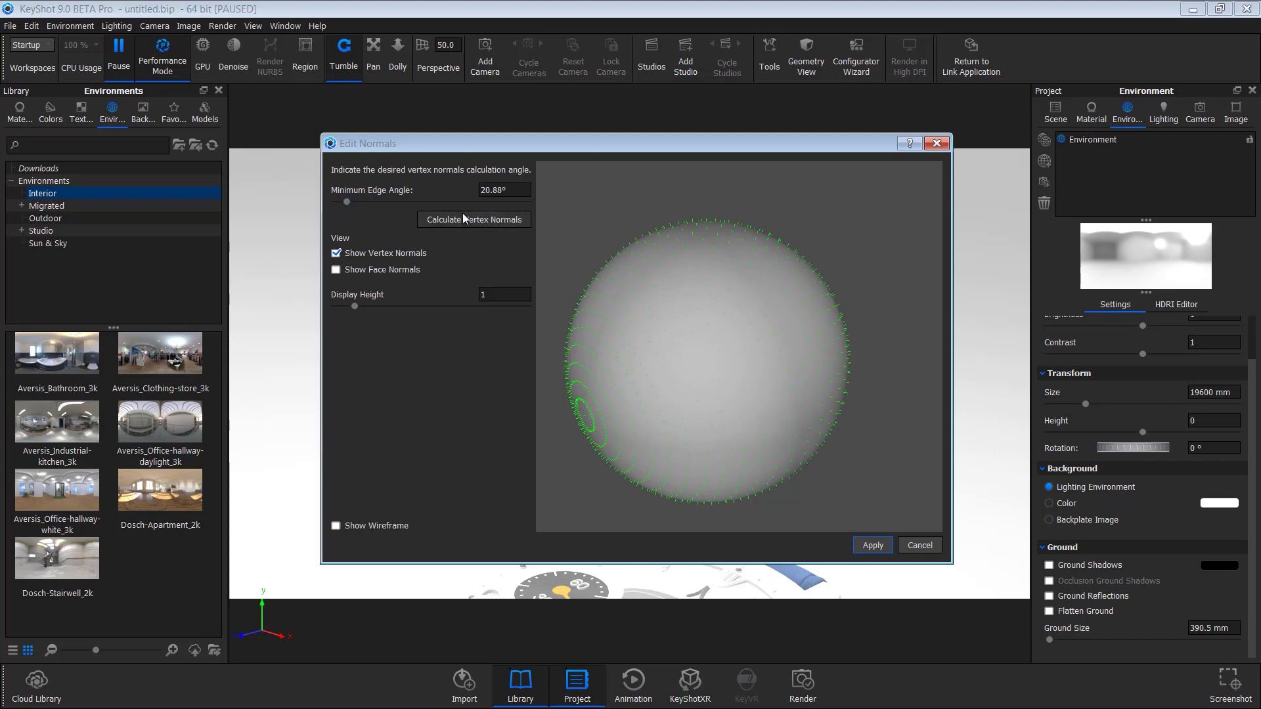
drag(346, 202, 337, 203)
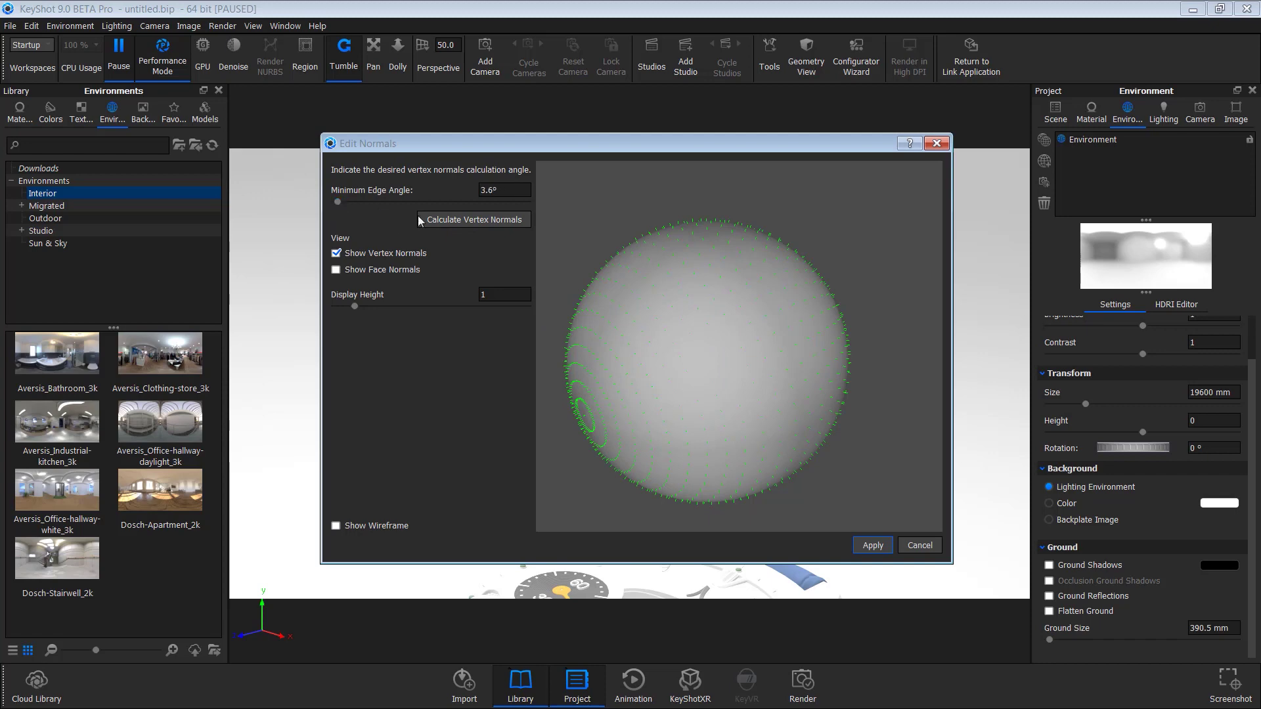
click(465, 221)
drag(628, 335, 715, 326)
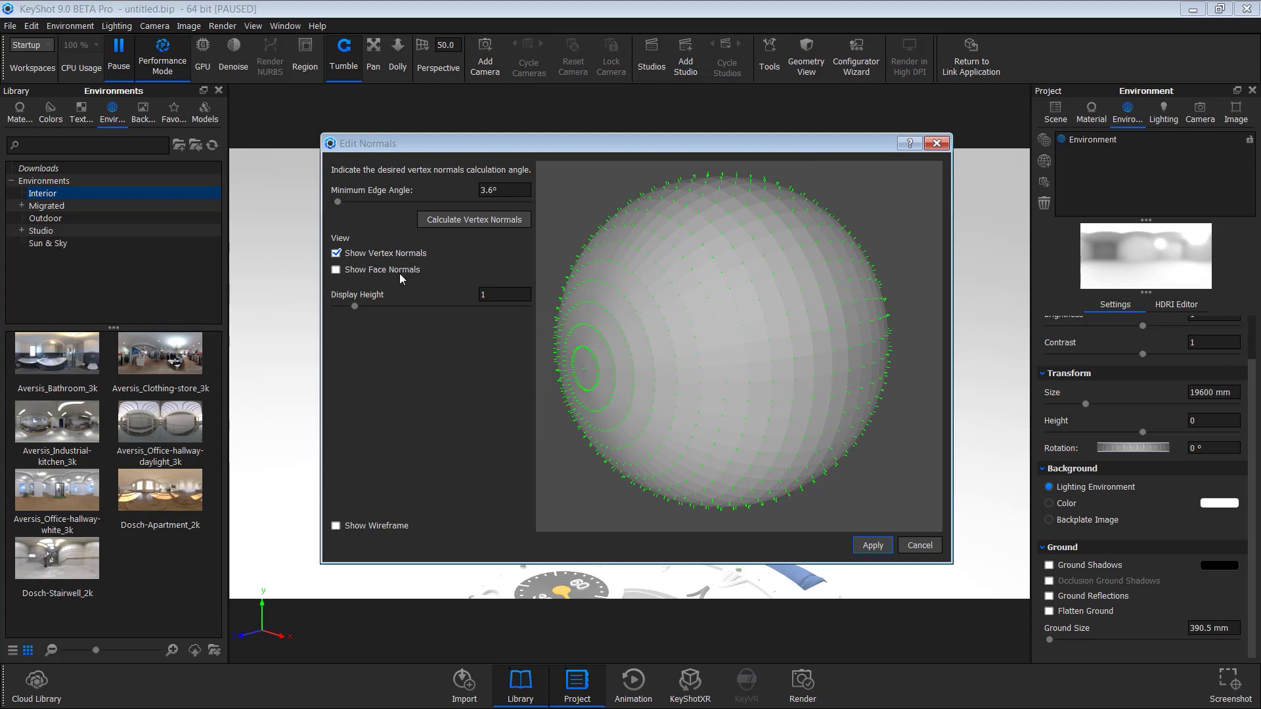
drag(762, 324, 617, 373)
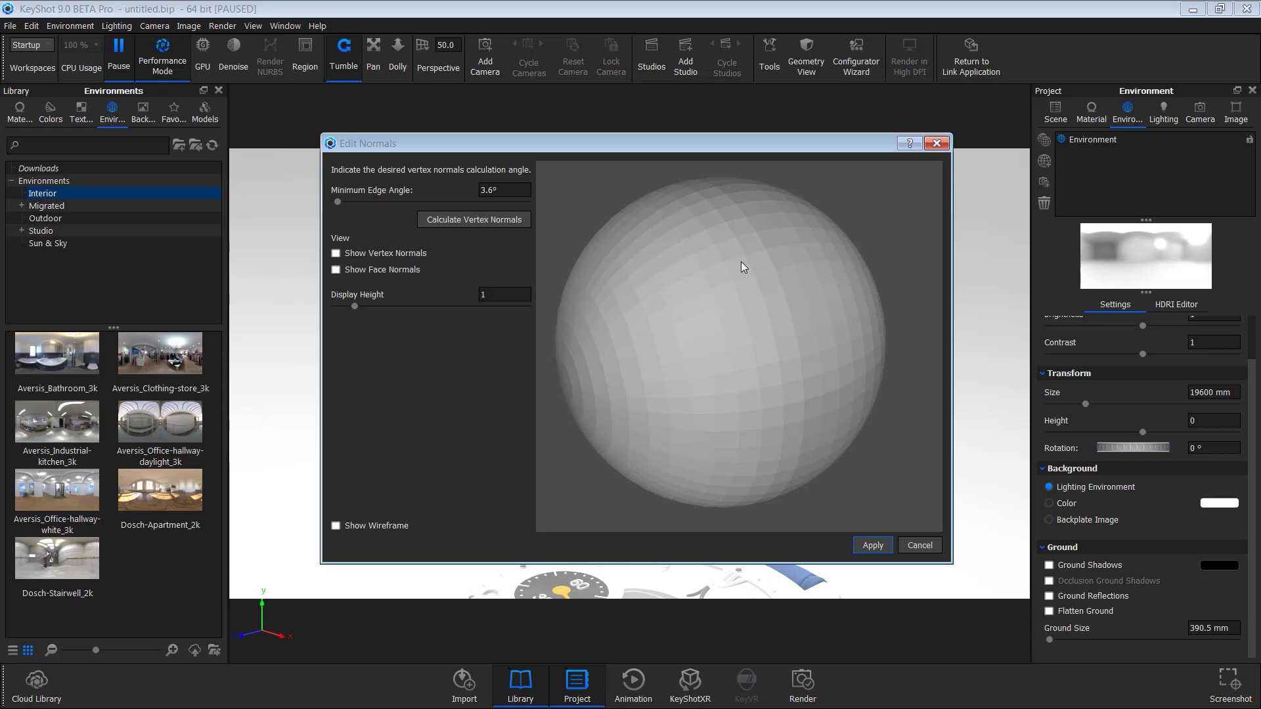
Step: Try minimum edge angles of 32° and 45°, recalculating vertex normals each time
drag(788, 283, 569, 277)
drag(337, 201, 407, 196)
drag(508, 195, 335, 190)
text(32)
click(489, 219)
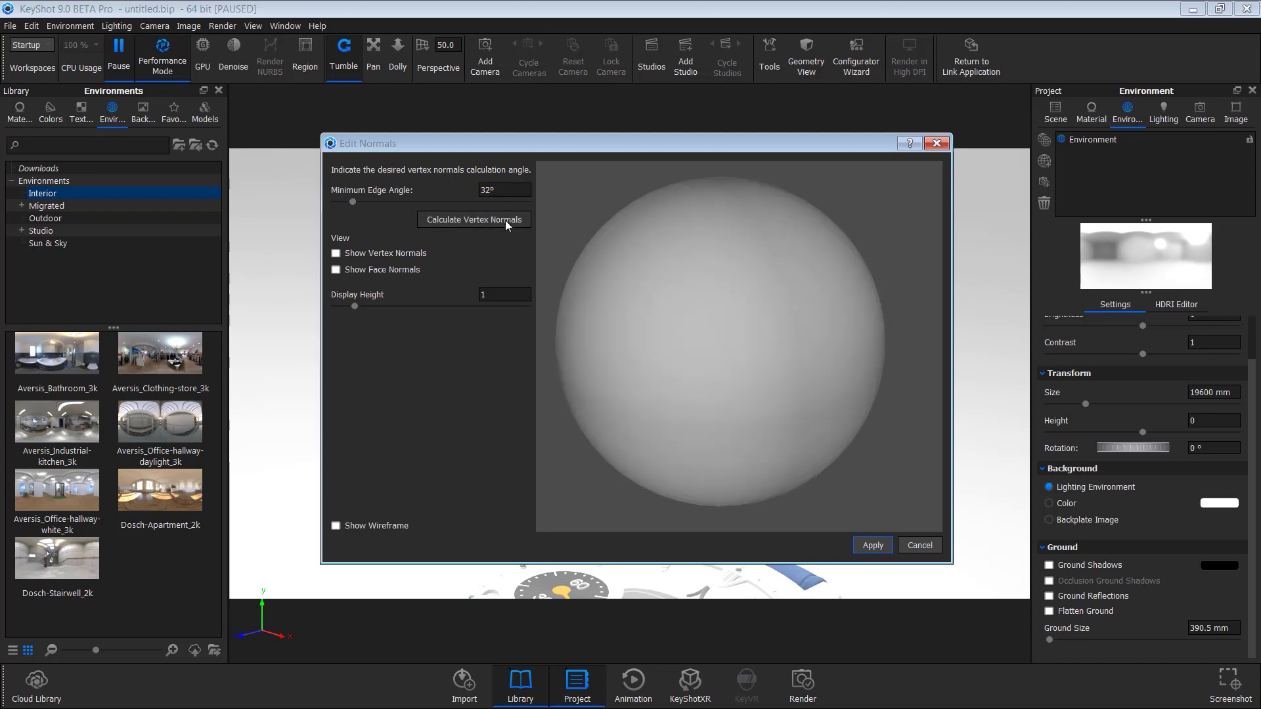
drag(499, 192, 372, 194)
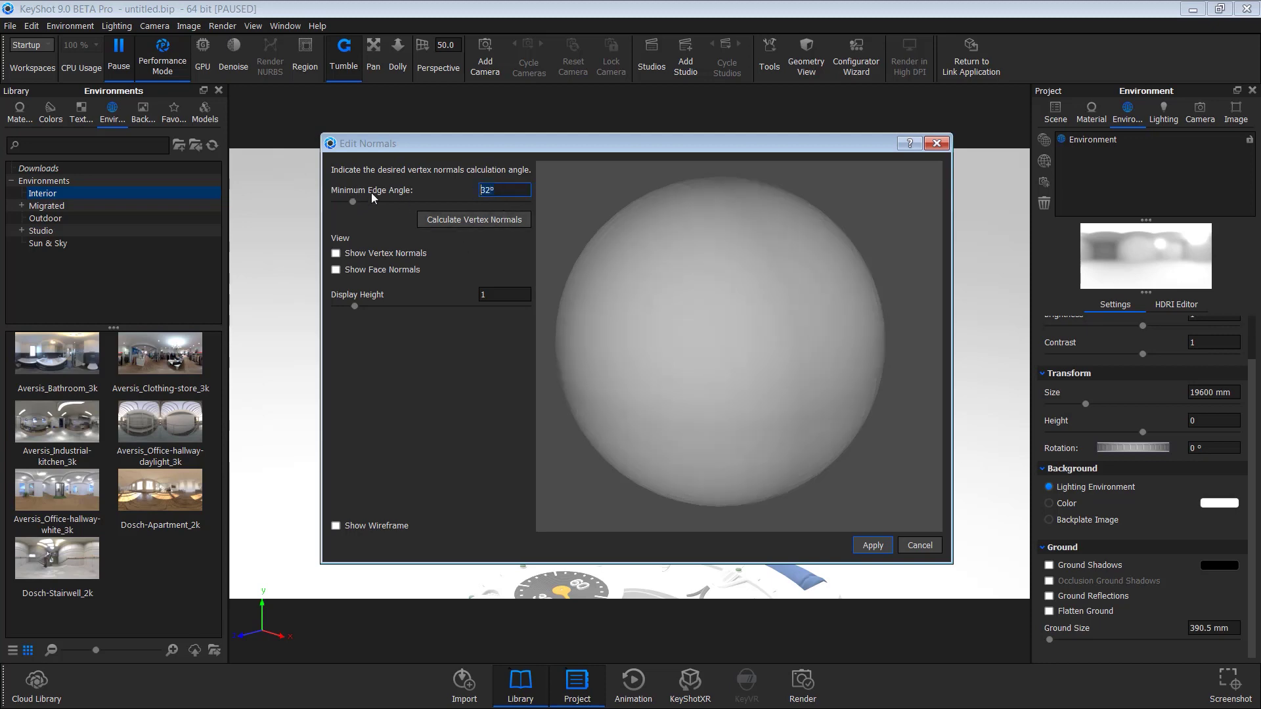
text(45)
click(433, 221)
Step: With wireframe shown, recalculate normals at 16.2° and 6.12° to compare shading
click(361, 528)
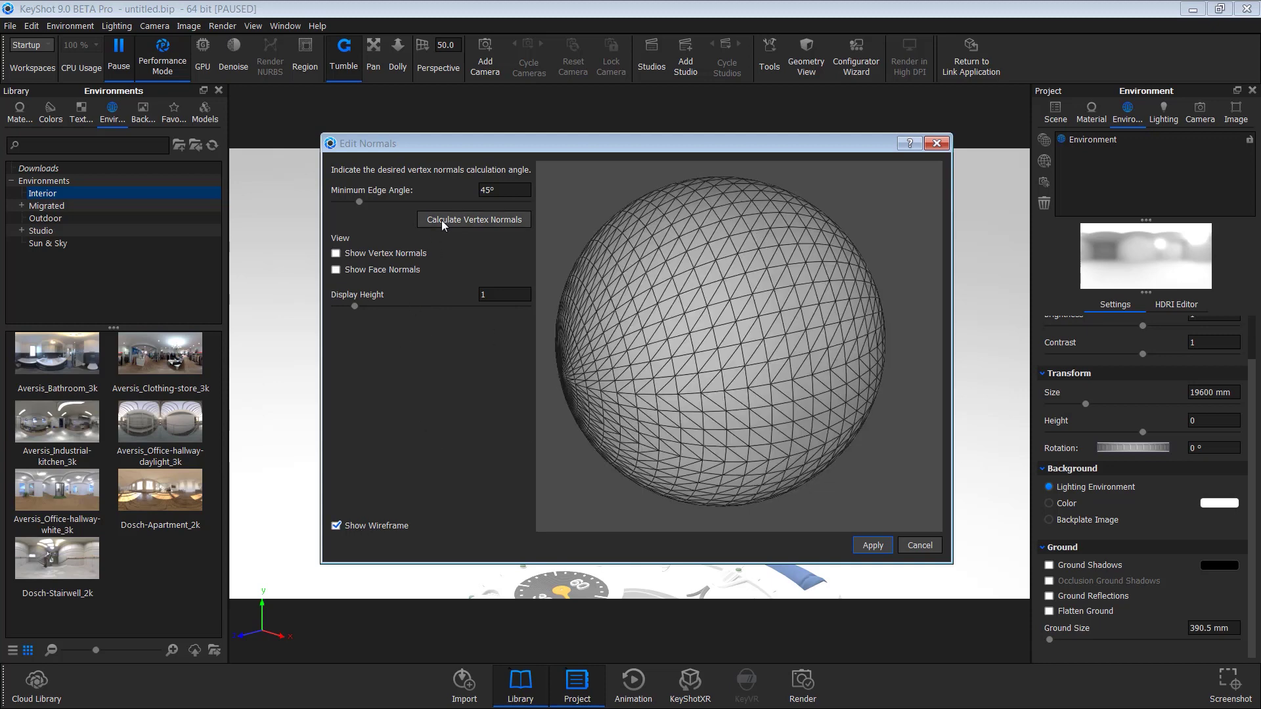
drag(358, 202, 344, 201)
click(443, 219)
drag(342, 205, 338, 204)
click(449, 220)
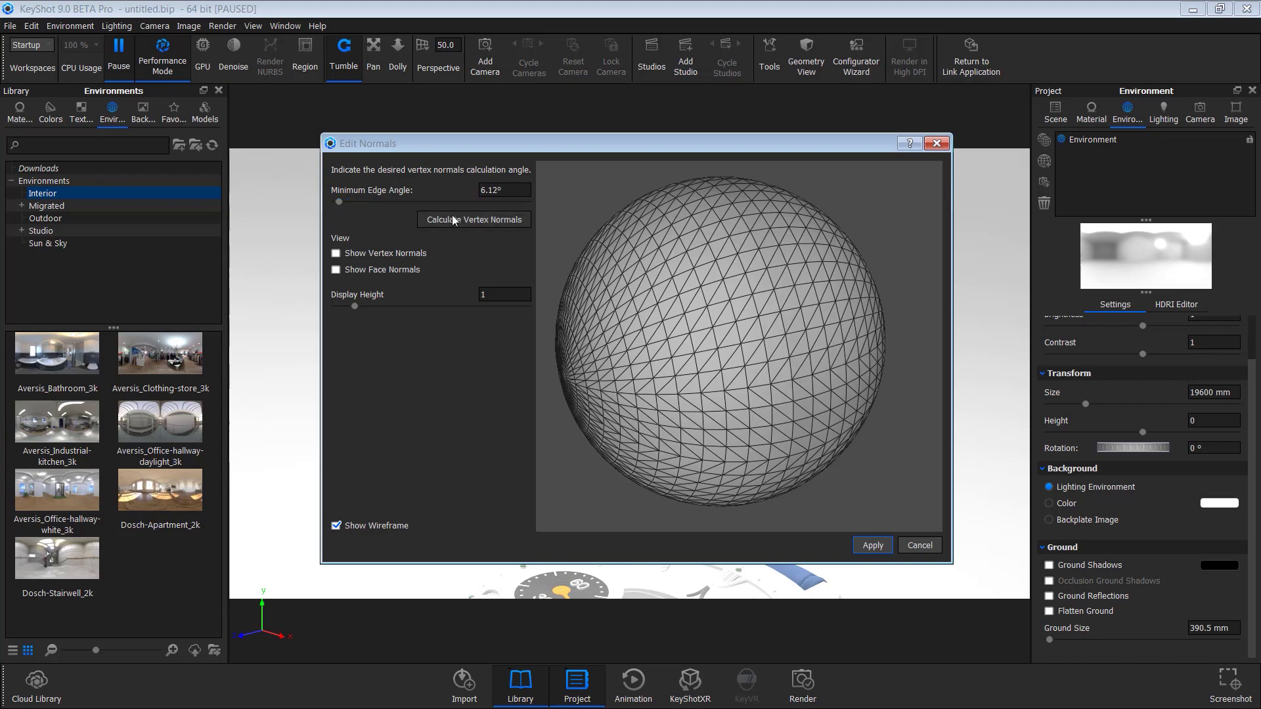
click(368, 529)
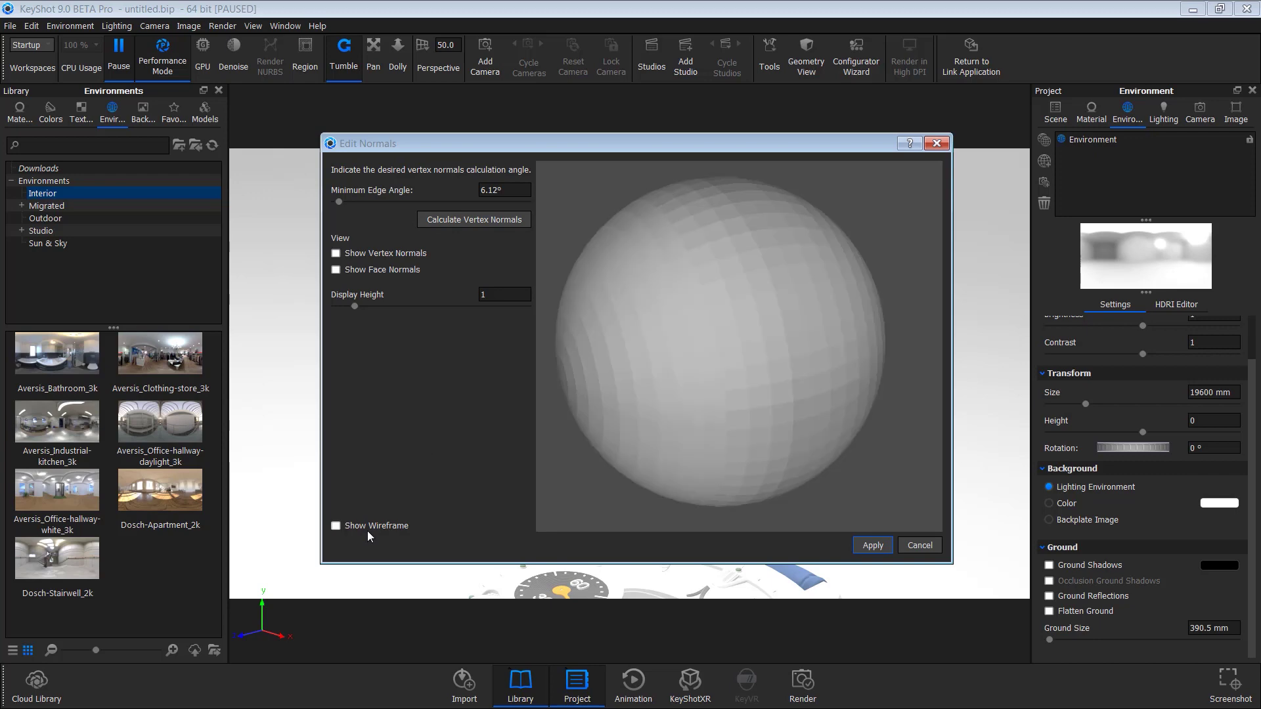
click(368, 531)
Step: Recalculate normals at 47.16°, hide the wireframe, and apply the result
mouse_move(338, 202)
mouse_down()
mouse_move(400, 201)
mouse_move(361, 202)
mouse_up()
click(439, 219)
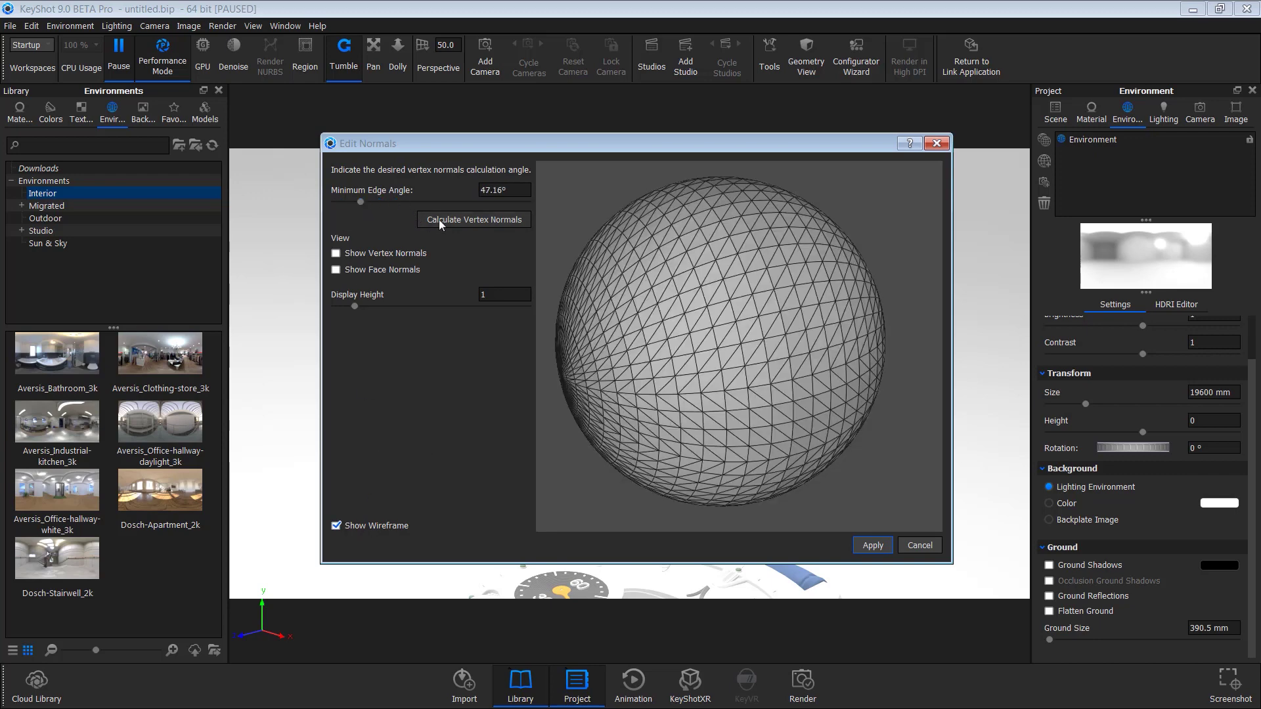
click(364, 524)
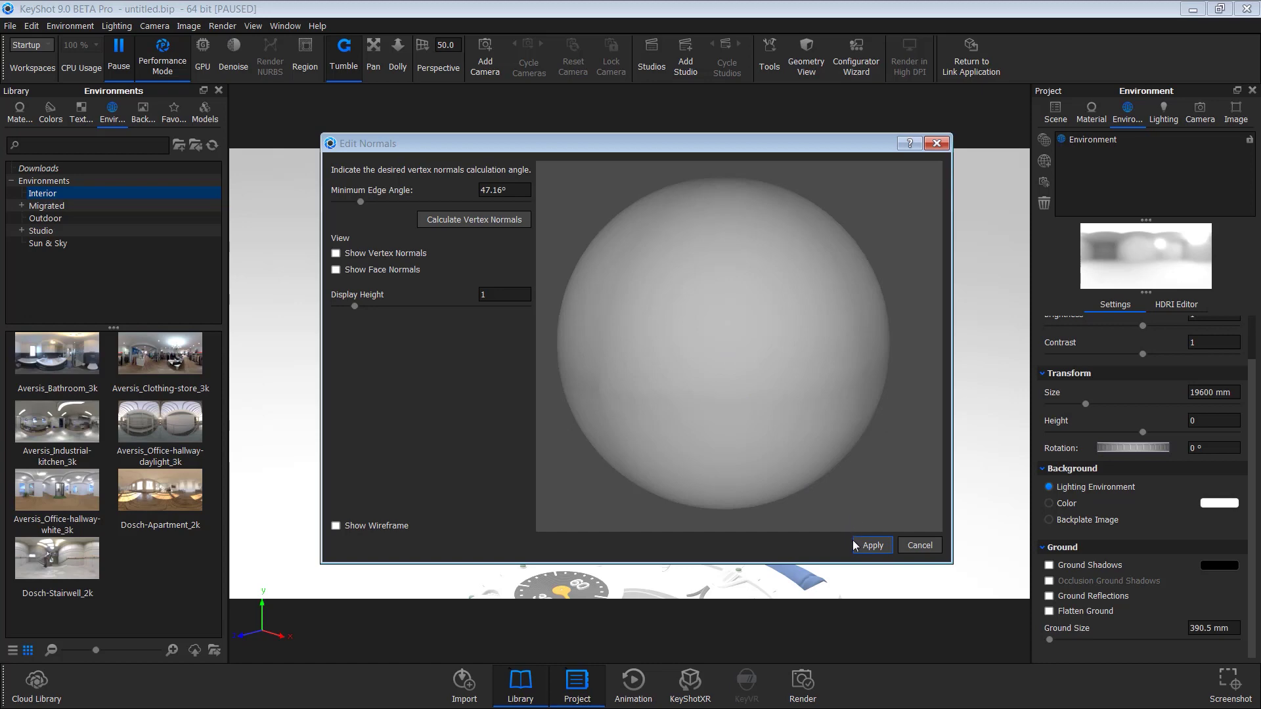
click(872, 545)
click(919, 545)
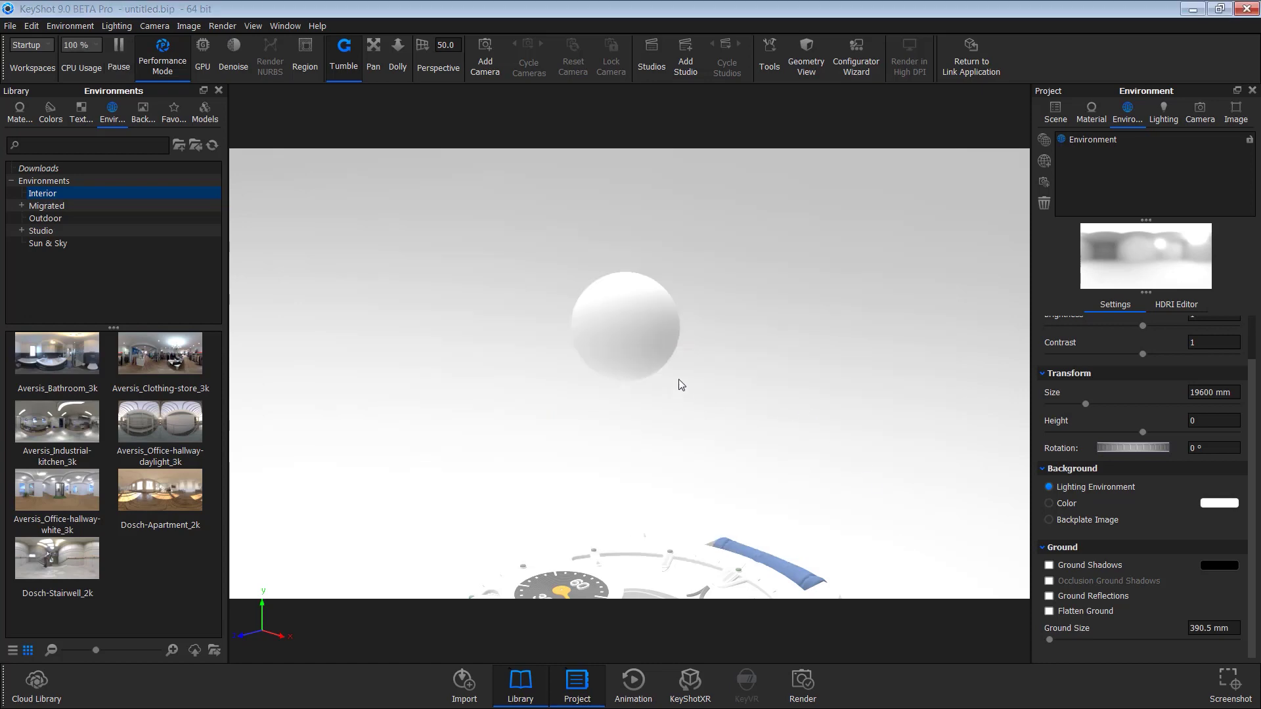
Step: Tumble the camera in close on the watch with its strap toward the viewer
drag(747, 421, 669, 403)
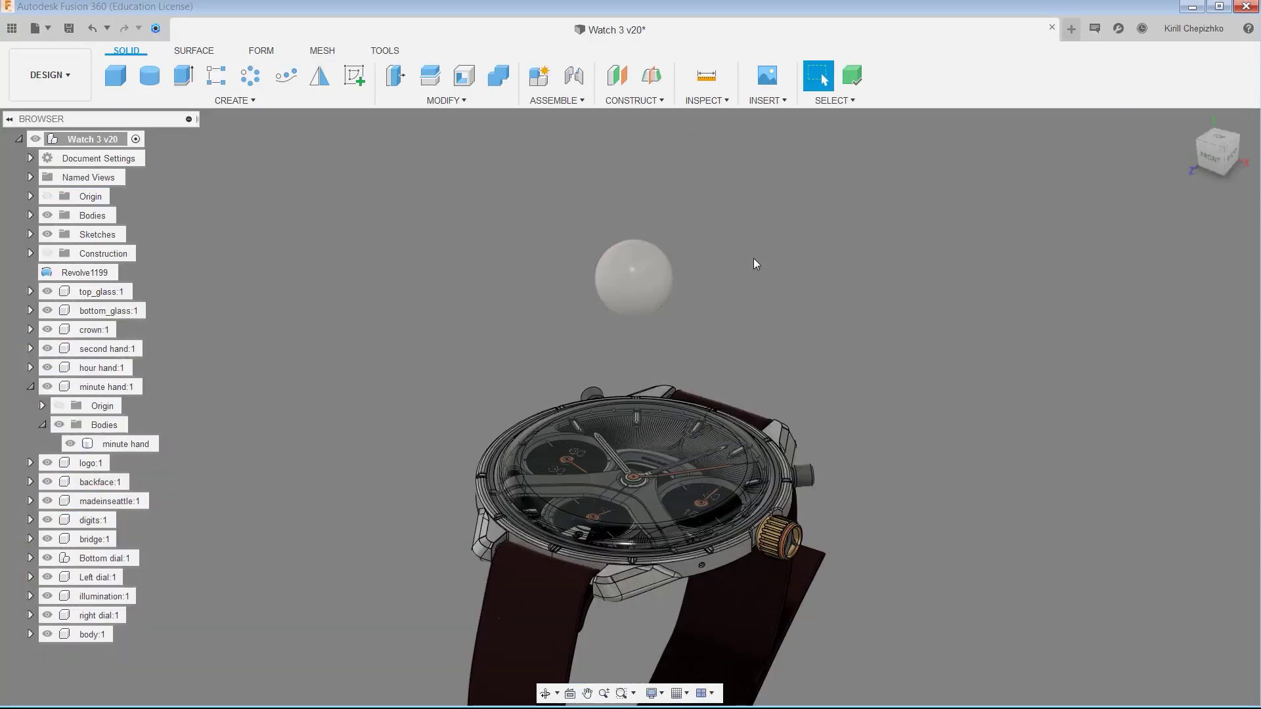
Step: Delete the stray sphere body from the watch model
middle_drag(754, 258, 783, 160)
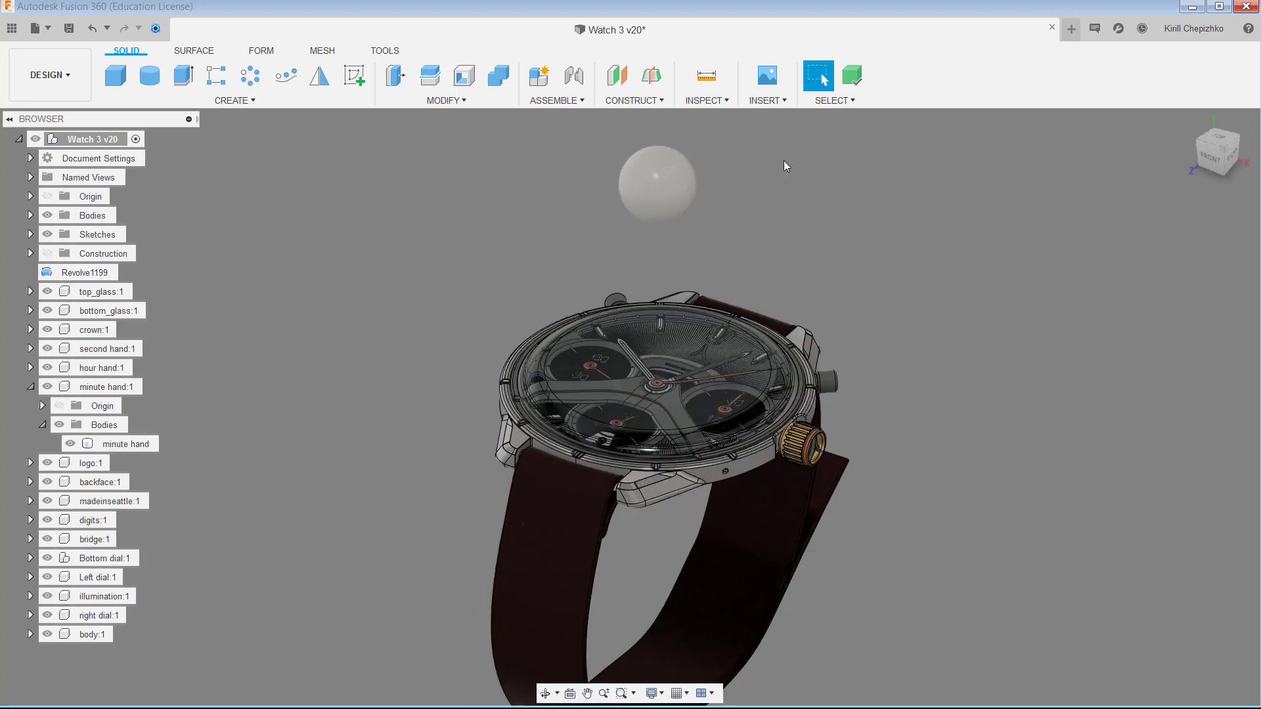
right_click(676, 211)
click(627, 190)
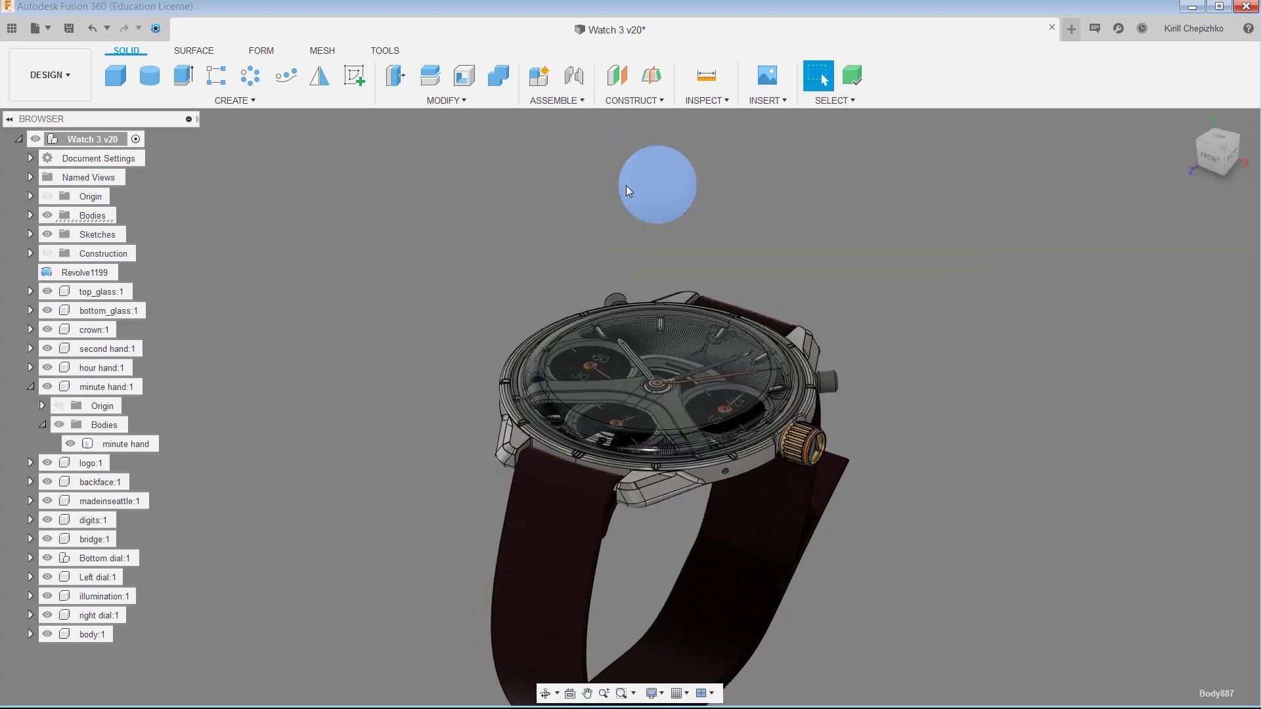
key(Delete)
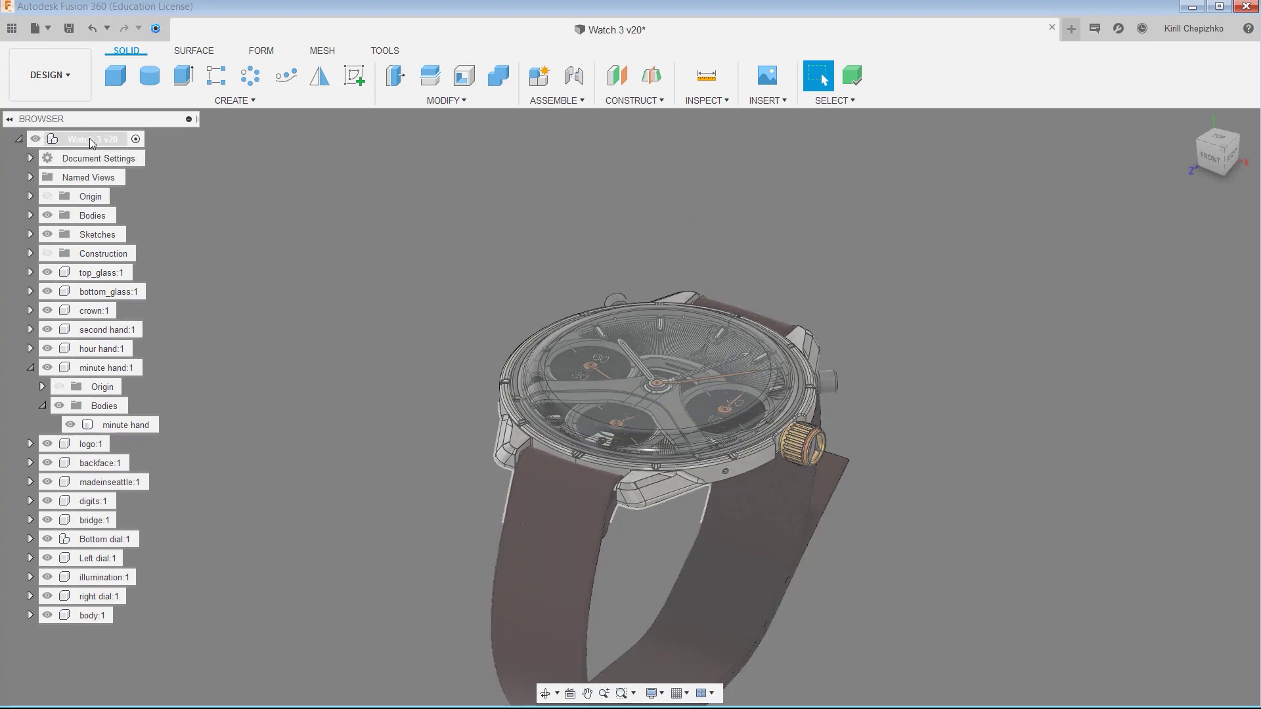
Step: Set the root component's Display Detail Control to Fixed, High
right_click(89, 138)
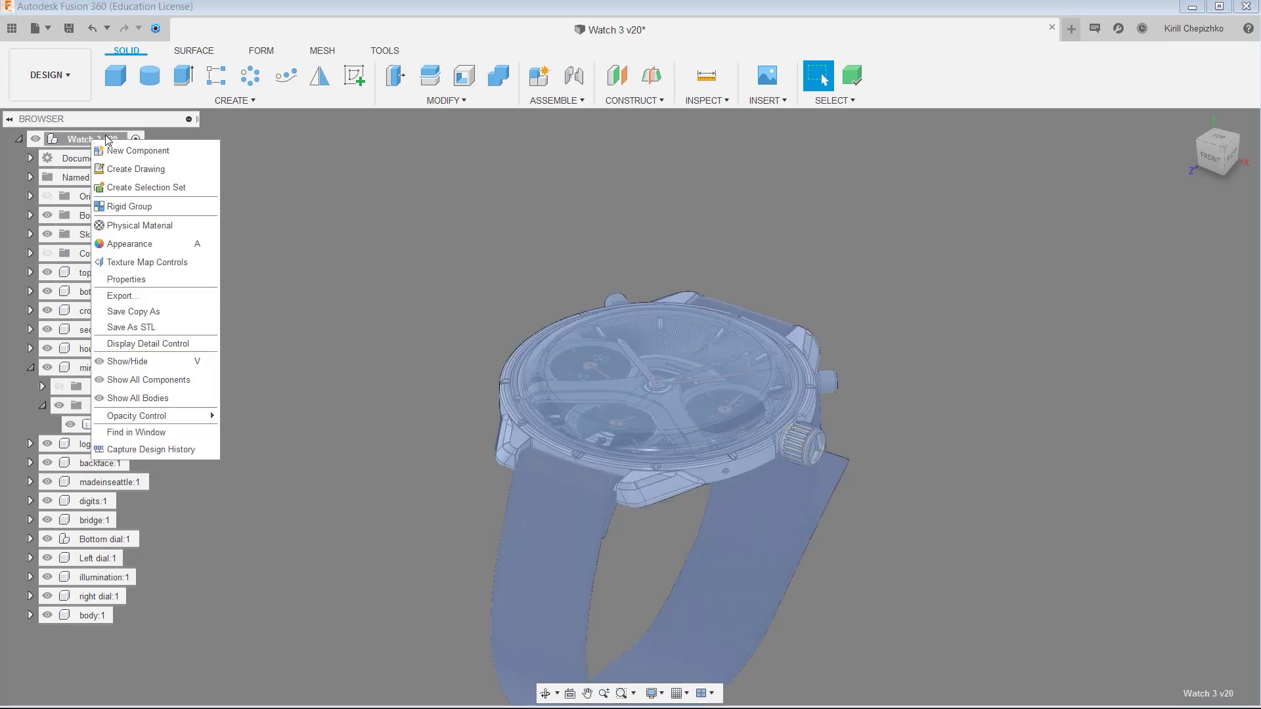
click(144, 344)
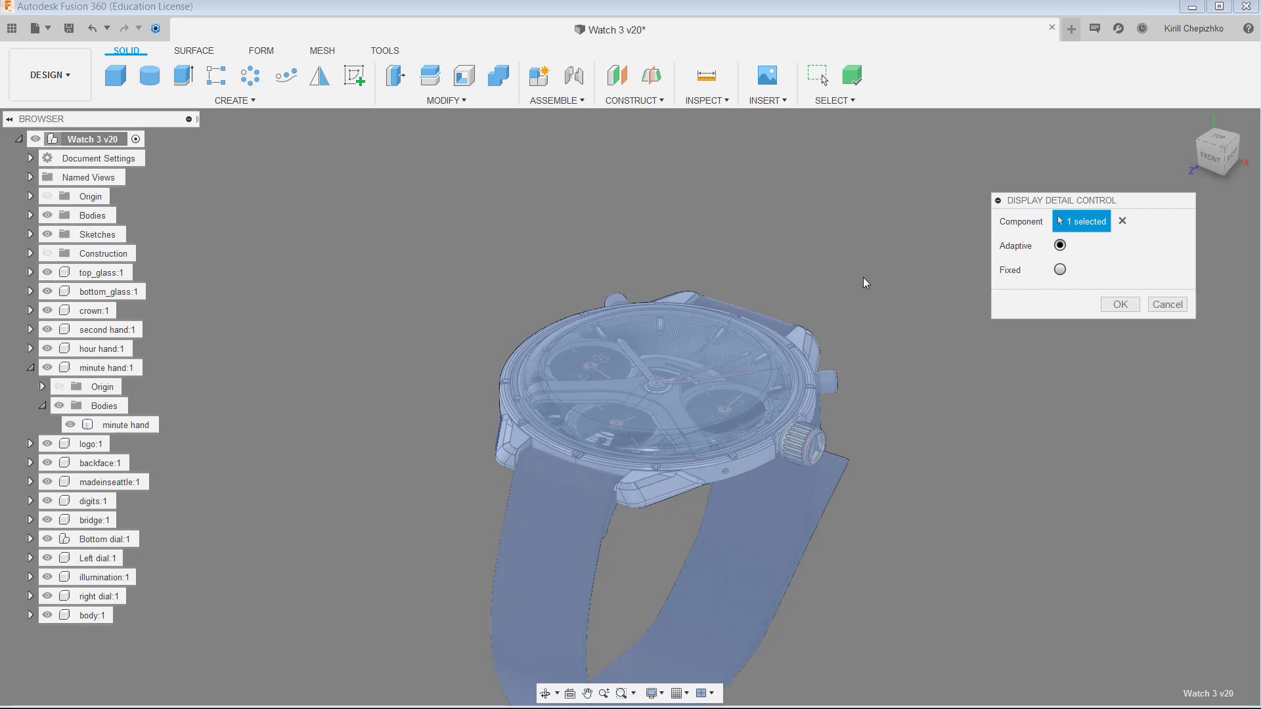
click(1060, 270)
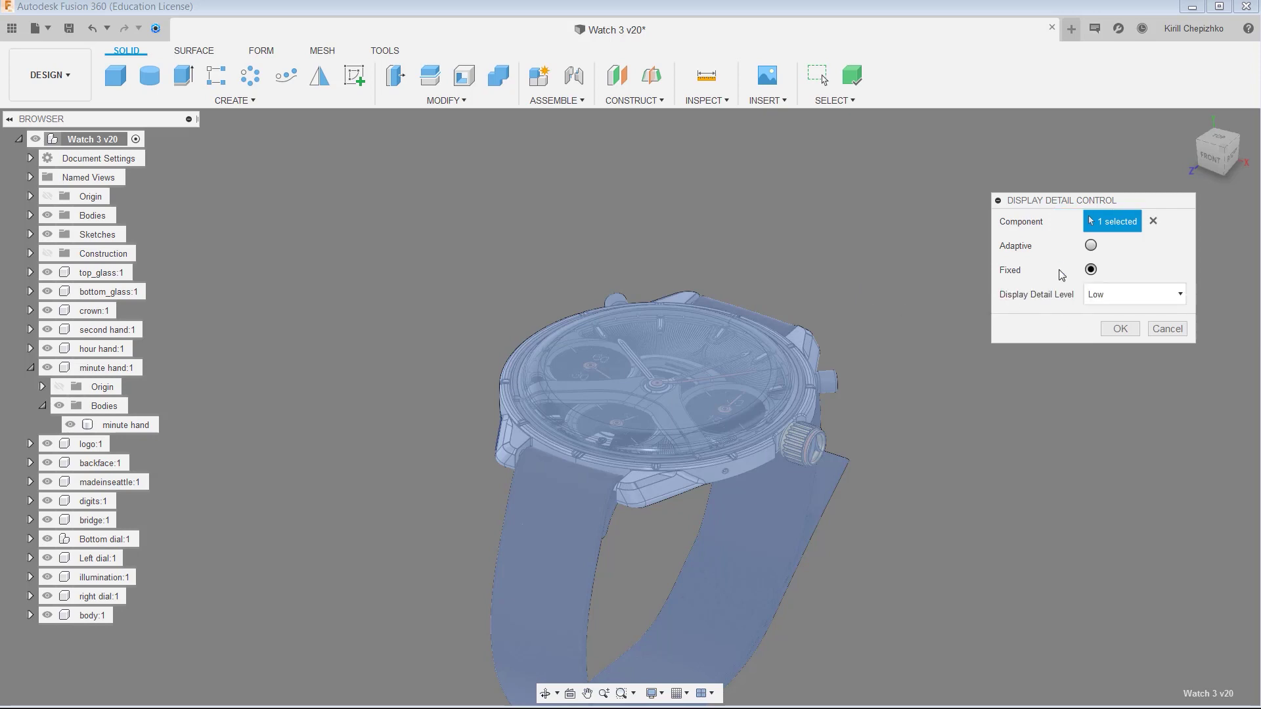
click(1119, 294)
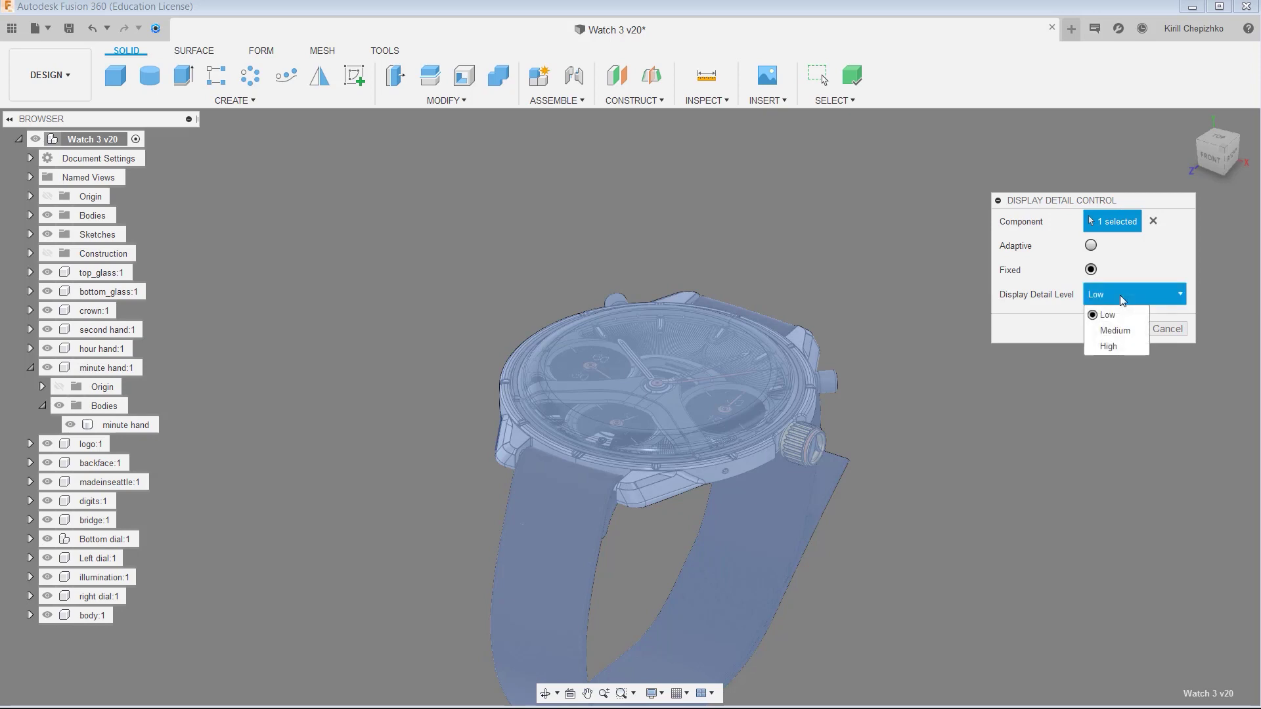
click(1109, 345)
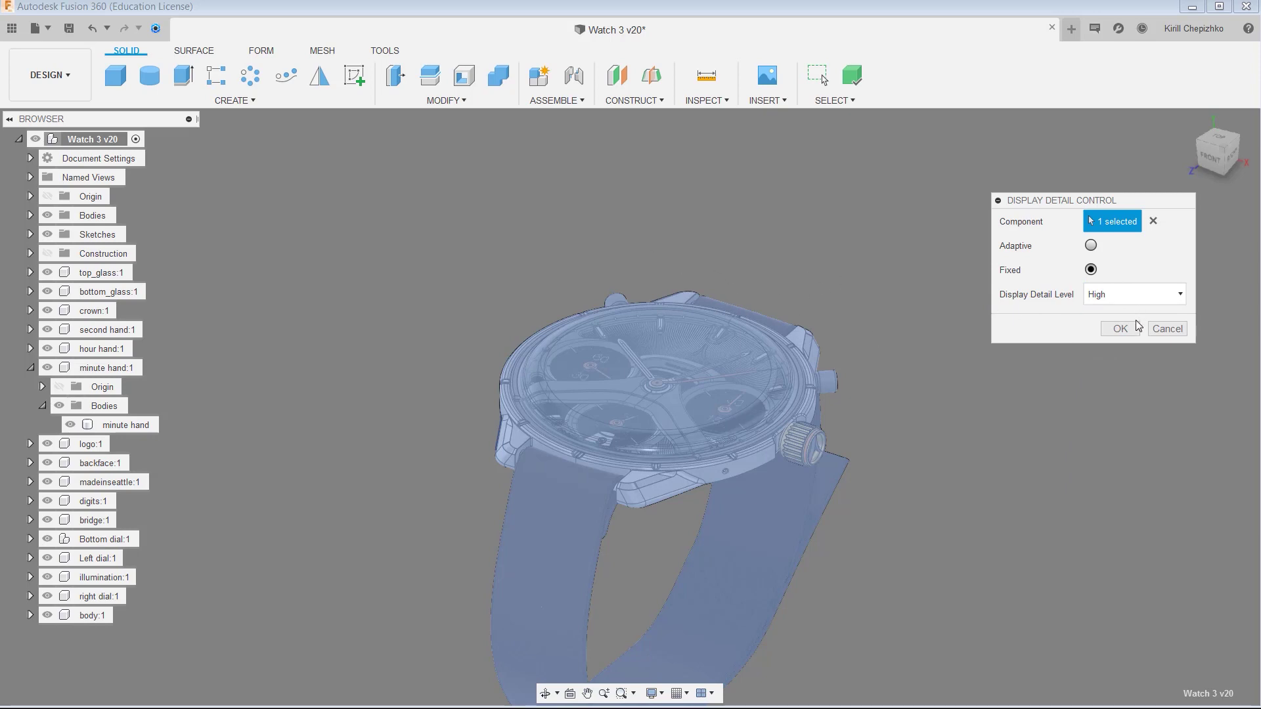
click(1119, 330)
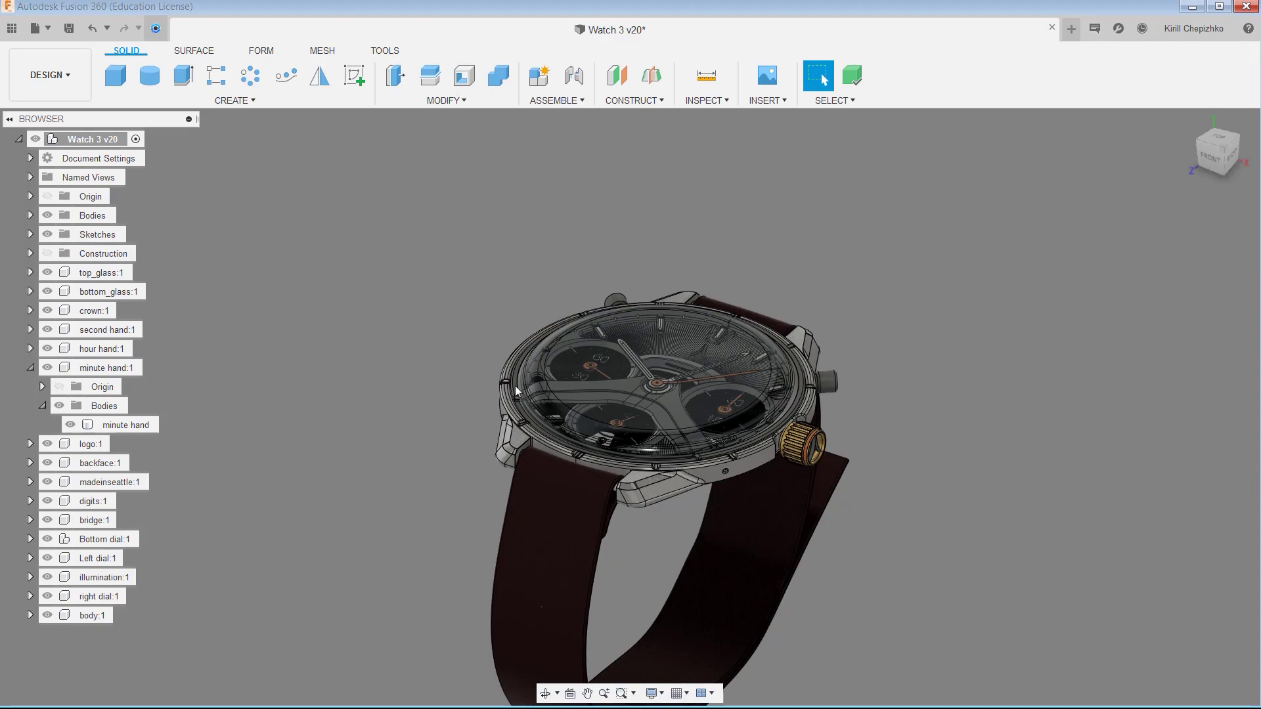
click(155, 28)
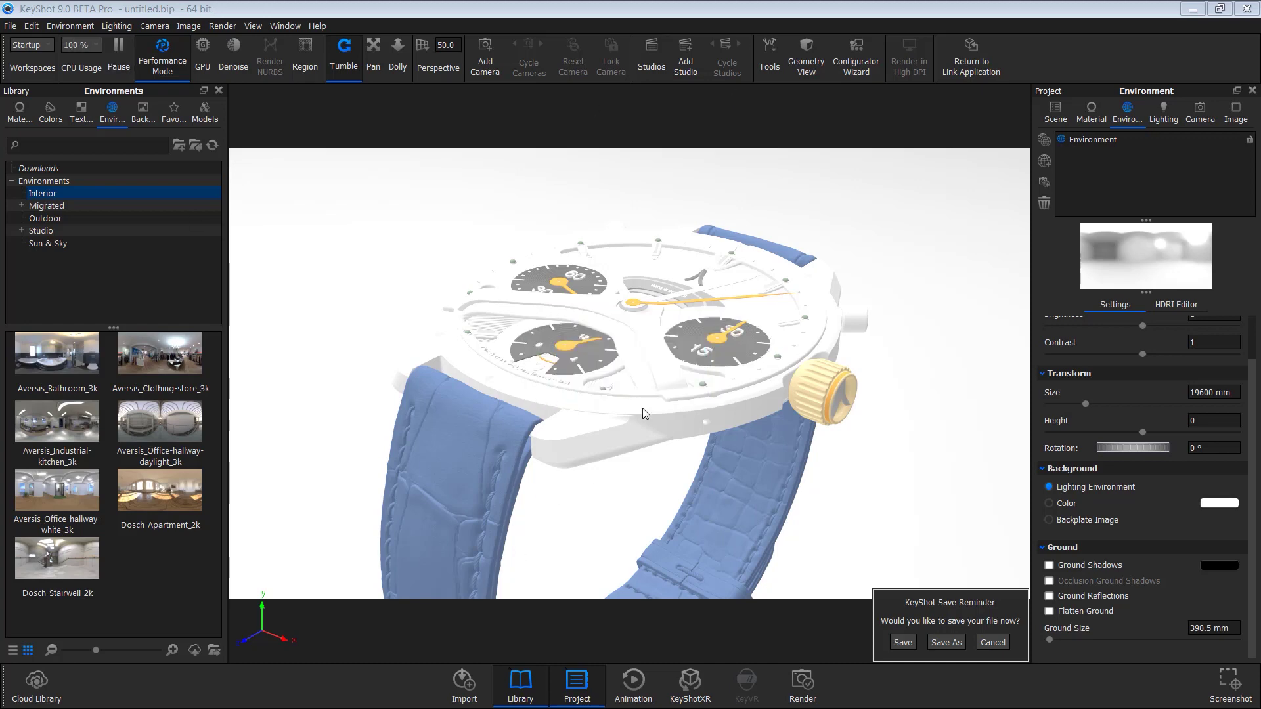
Step: Cancel KeyShot's Save Reminder once the updated watch model arrives
middle_drag(641, 407, 637, 390)
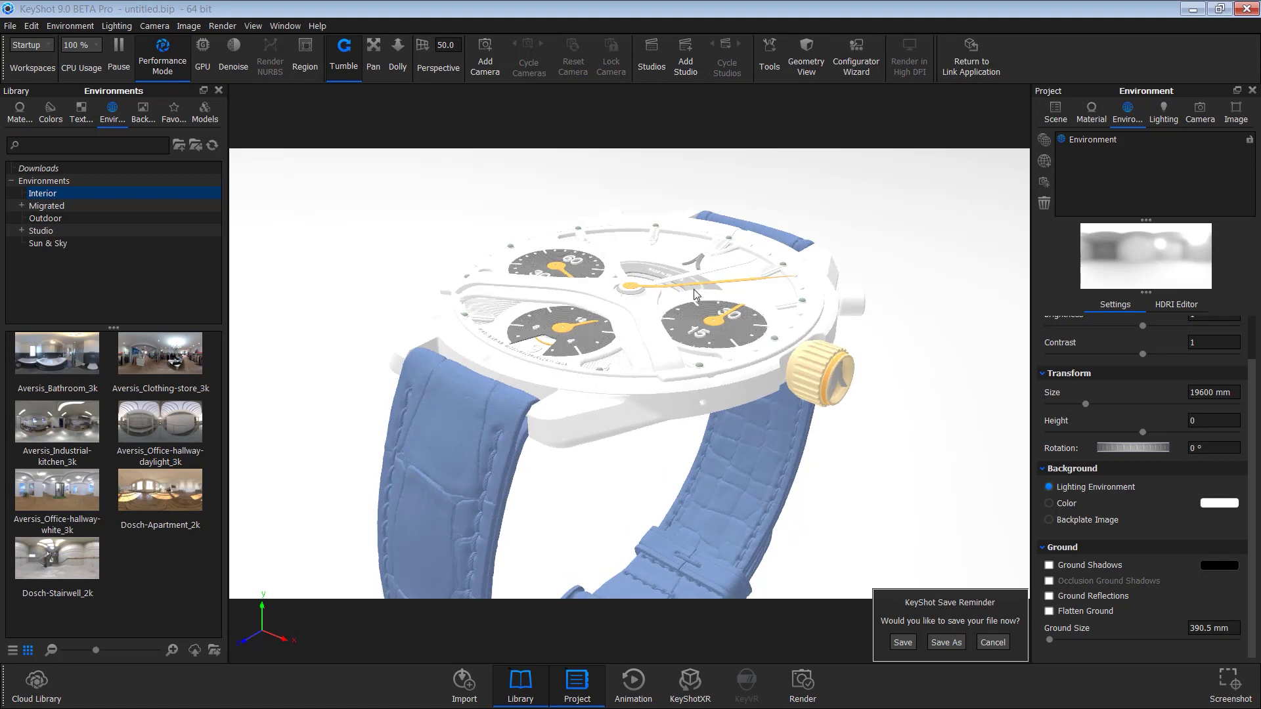
click(992, 642)
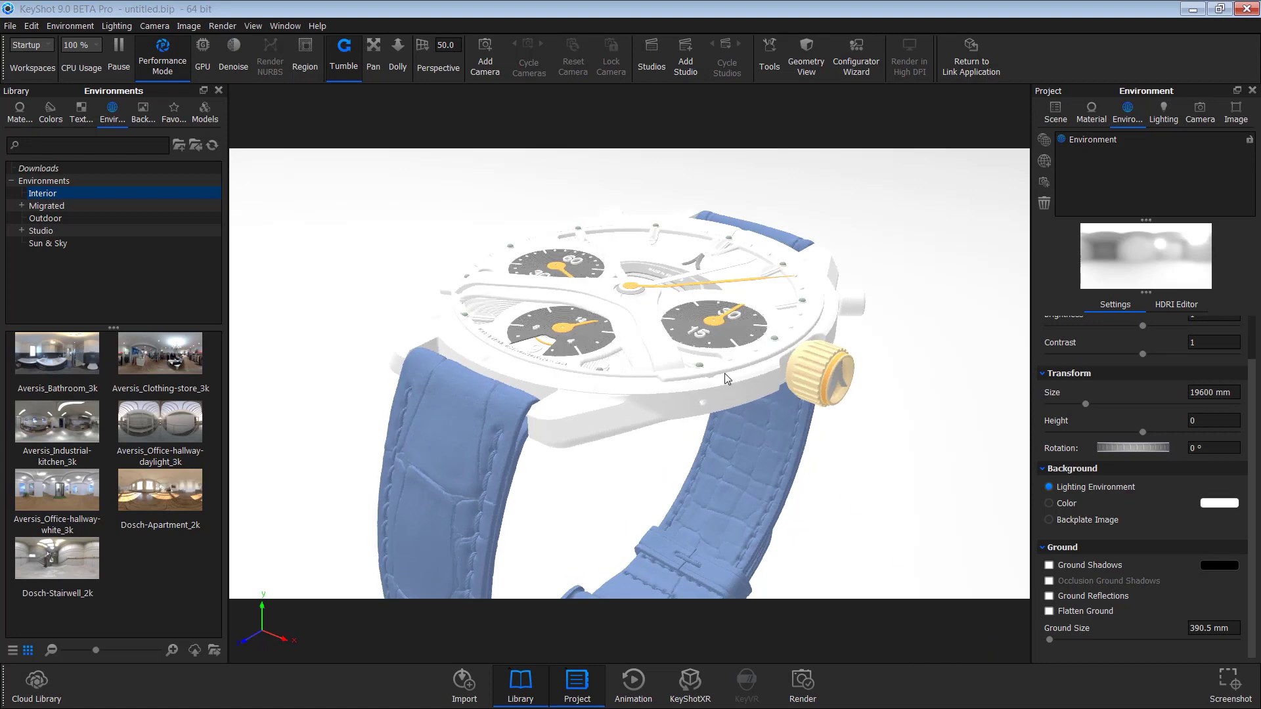
Step: Run Split Separate Objects on the watch case with Split All, leaving one part body_1
right_click(698, 400)
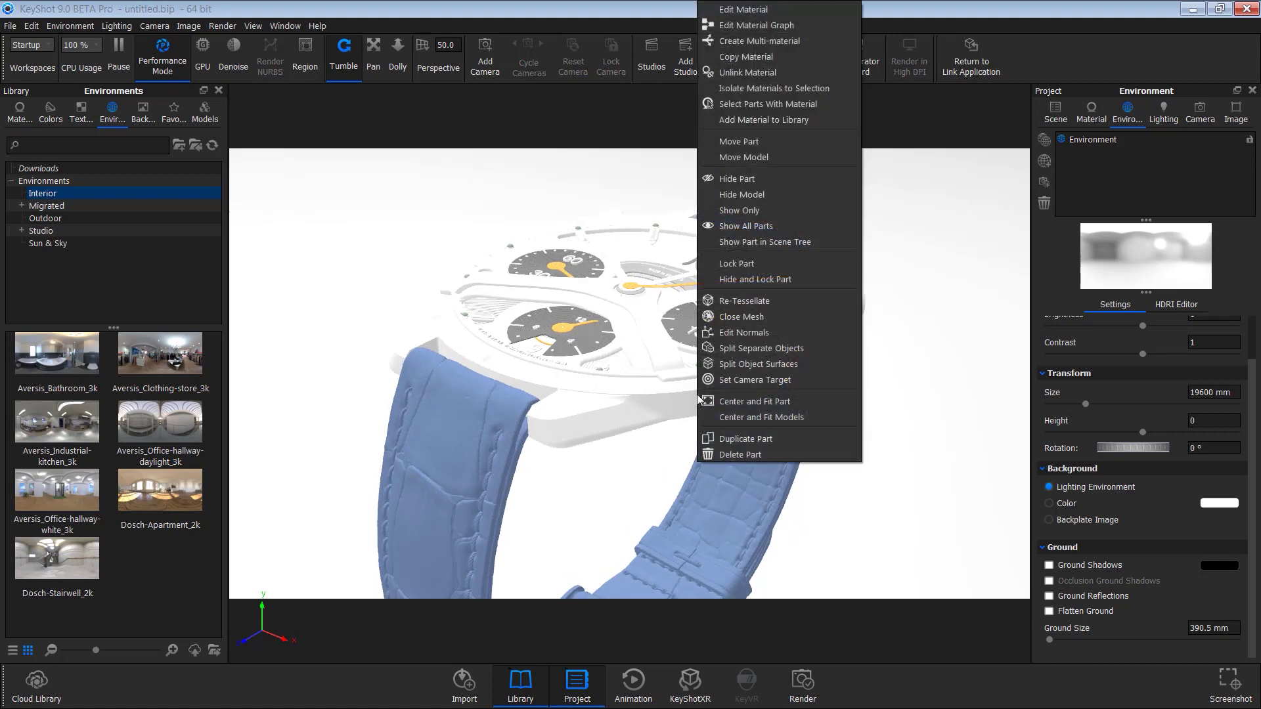
click(724, 353)
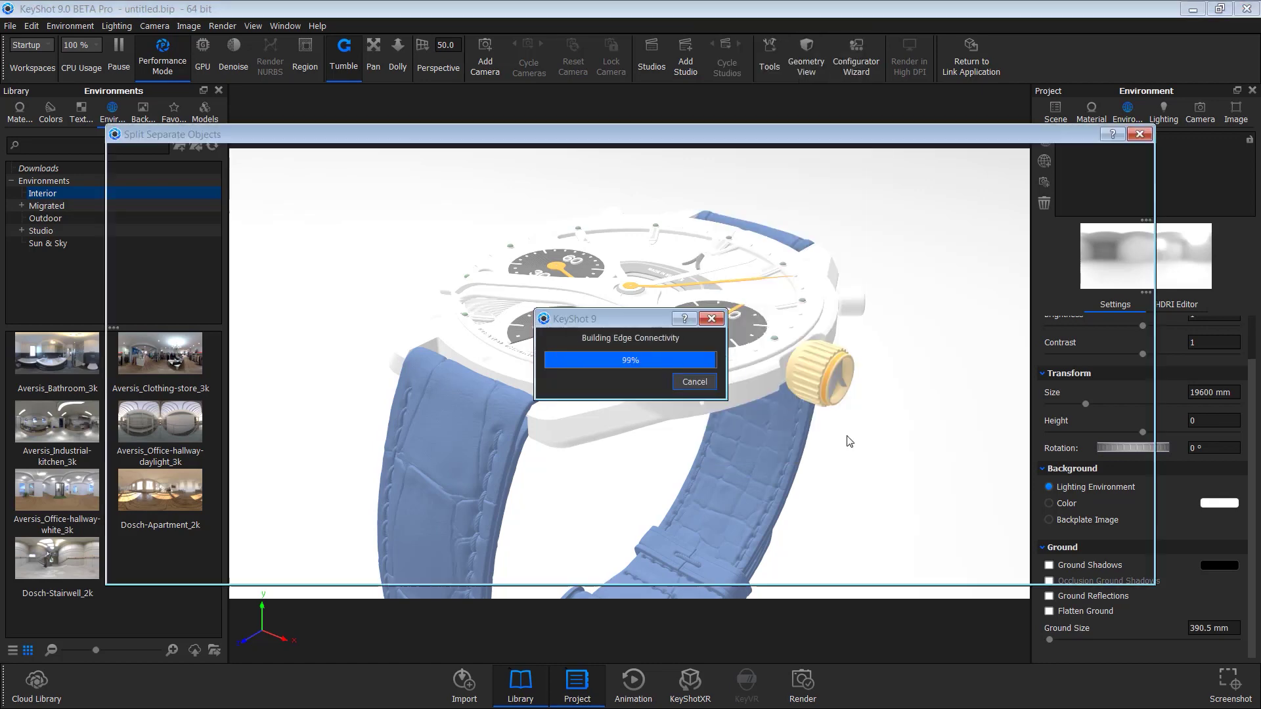
drag(759, 392, 865, 440)
drag(849, 320, 822, 355)
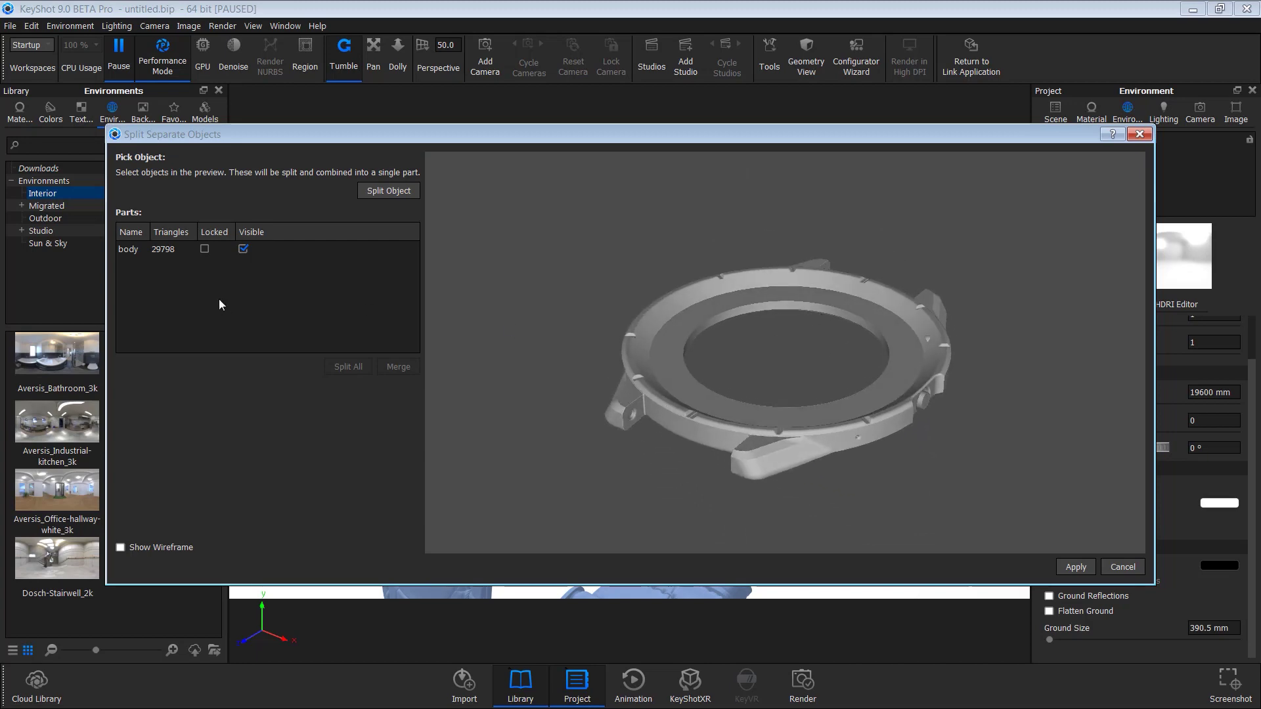
click(138, 250)
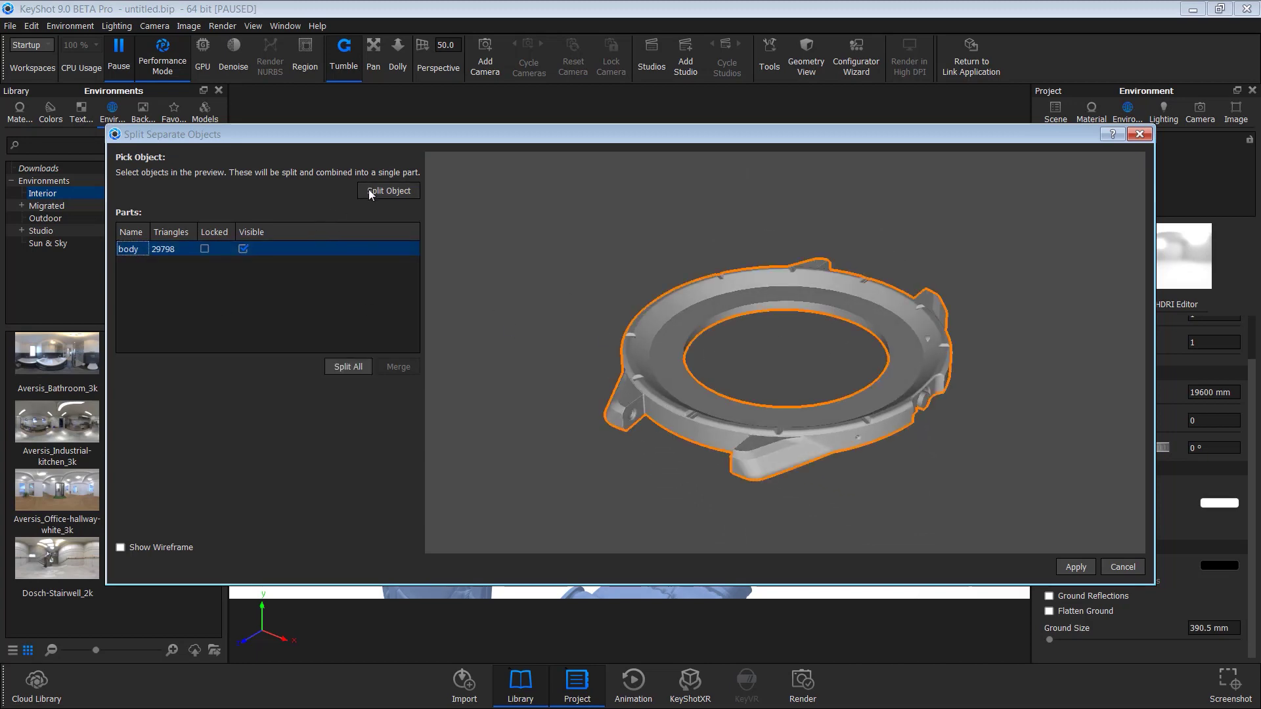
click(332, 372)
drag(895, 267, 836, 416)
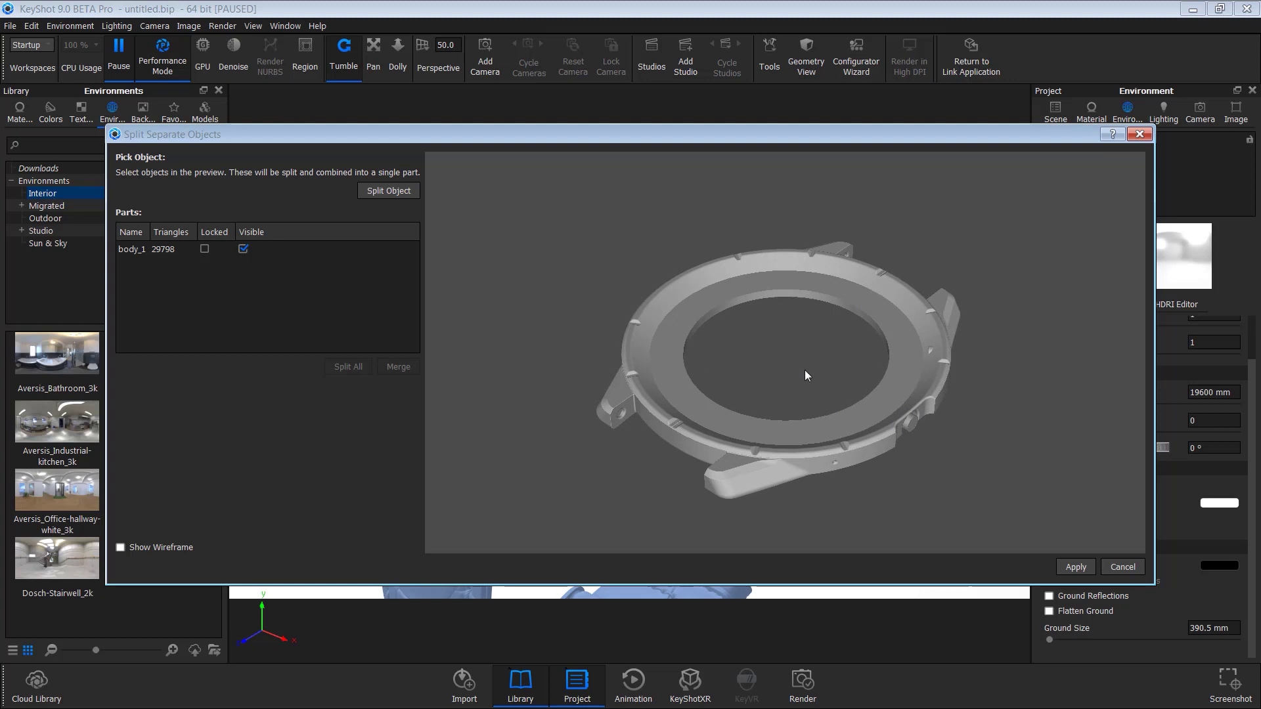
click(1118, 571)
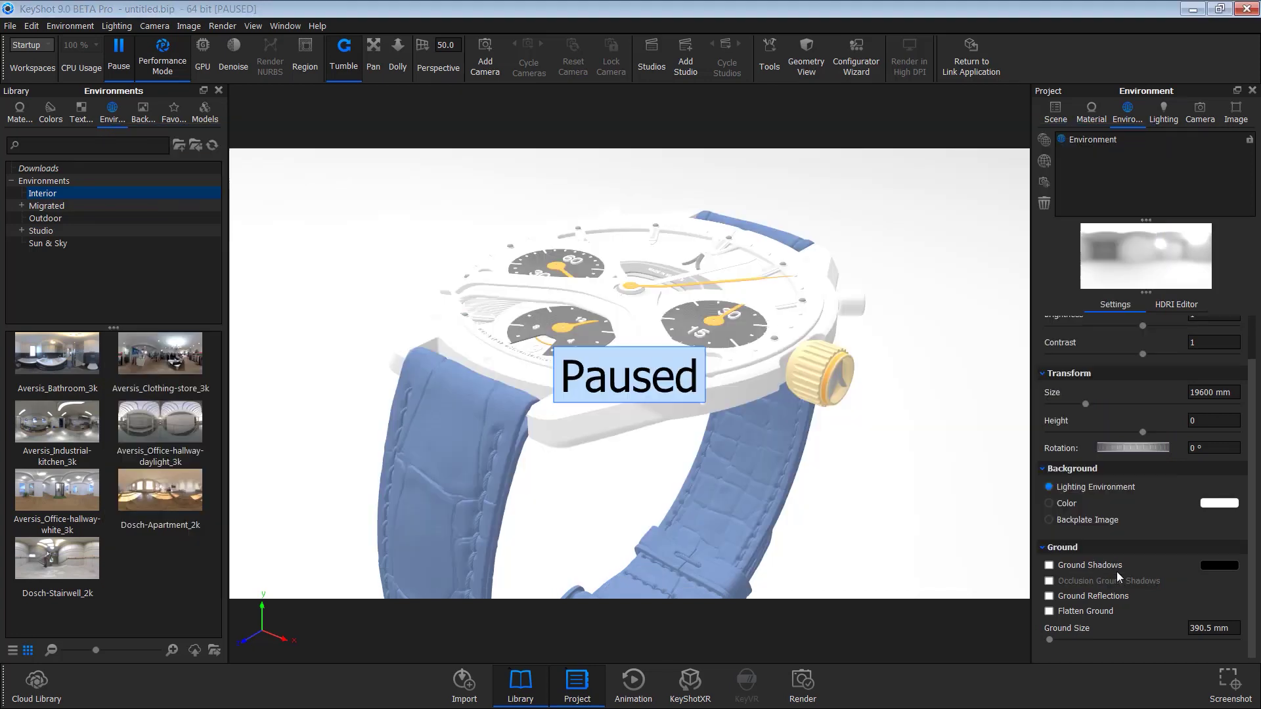
right_click(621, 400)
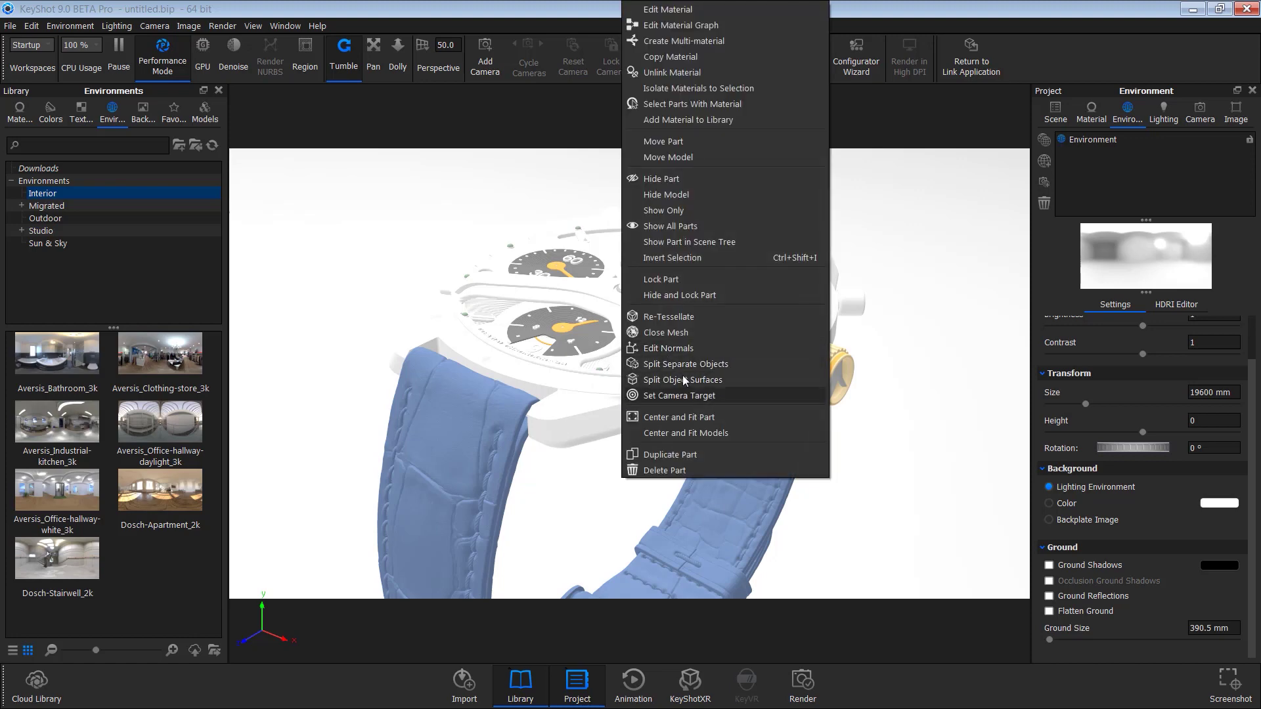
click(649, 385)
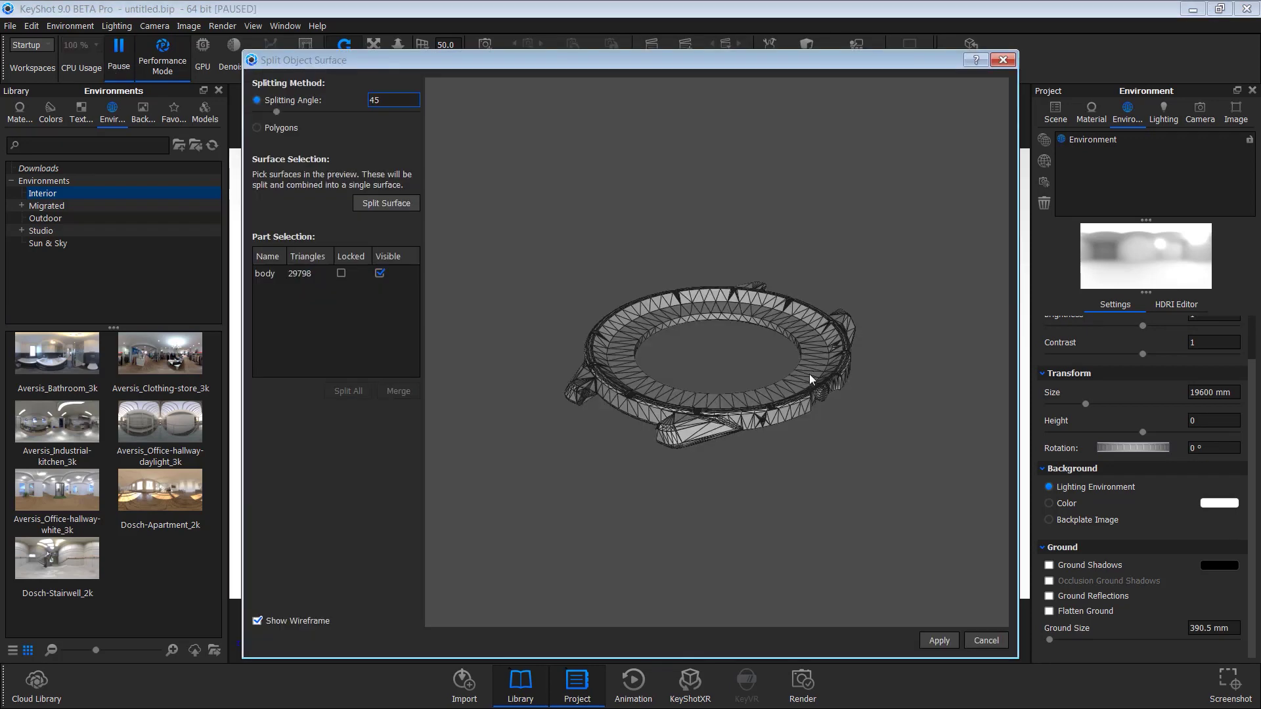
drag(809, 380, 757, 489)
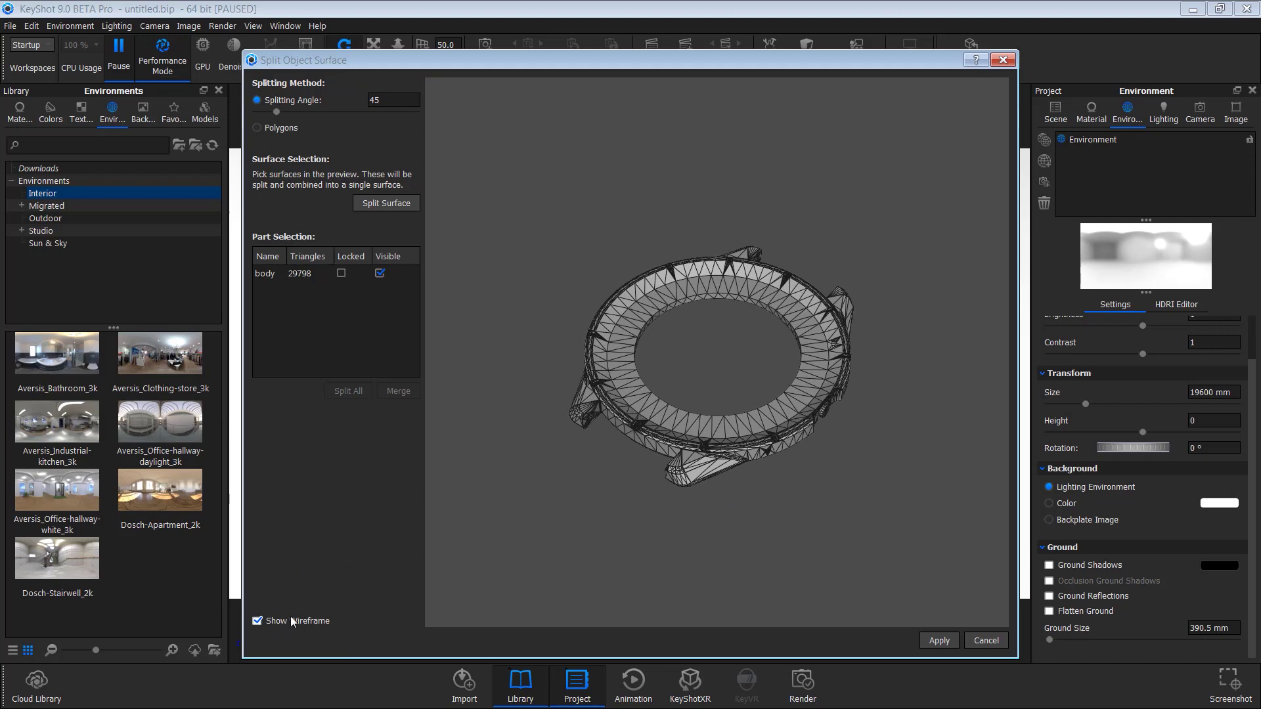
scroll(771, 436, up, 3)
drag(770, 451, 861, 451)
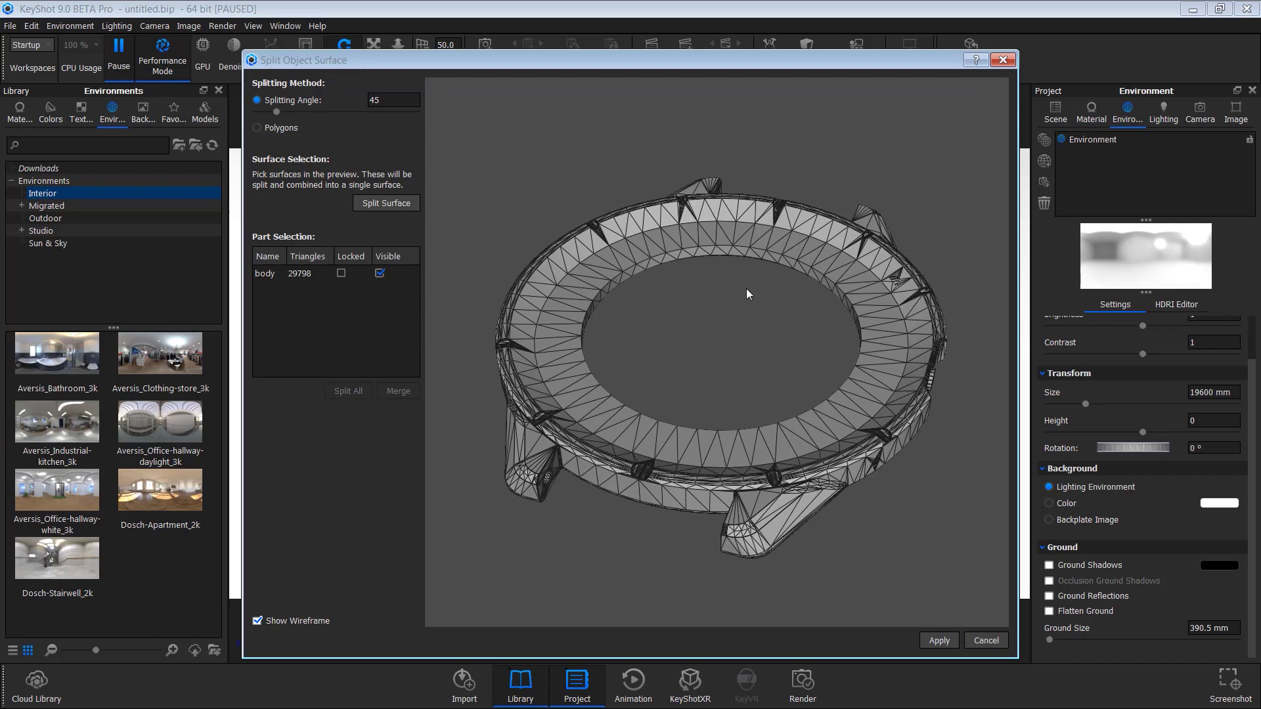
drag(770, 317, 698, 345)
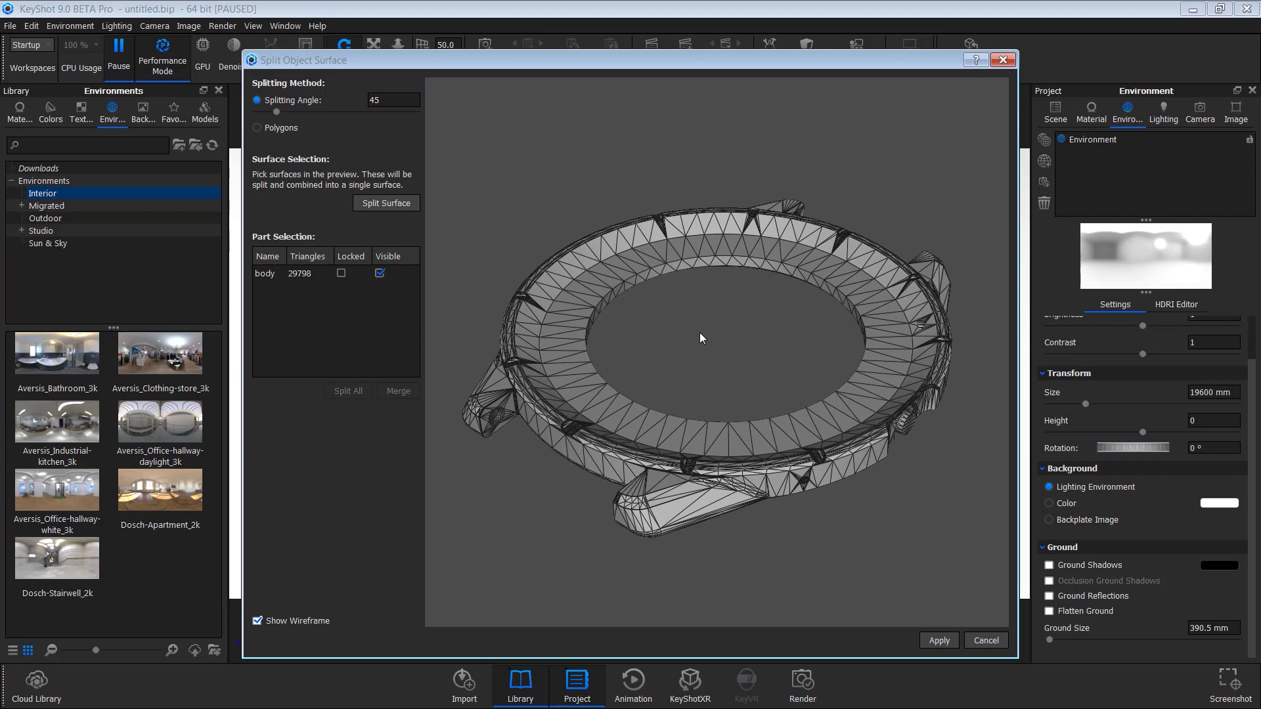
mouse_move(930, 328)
mouse_down()
mouse_move(890, 250)
mouse_move(923, 330)
mouse_up()
scroll(925, 333, up, 3)
scroll(723, 276, up, 5)
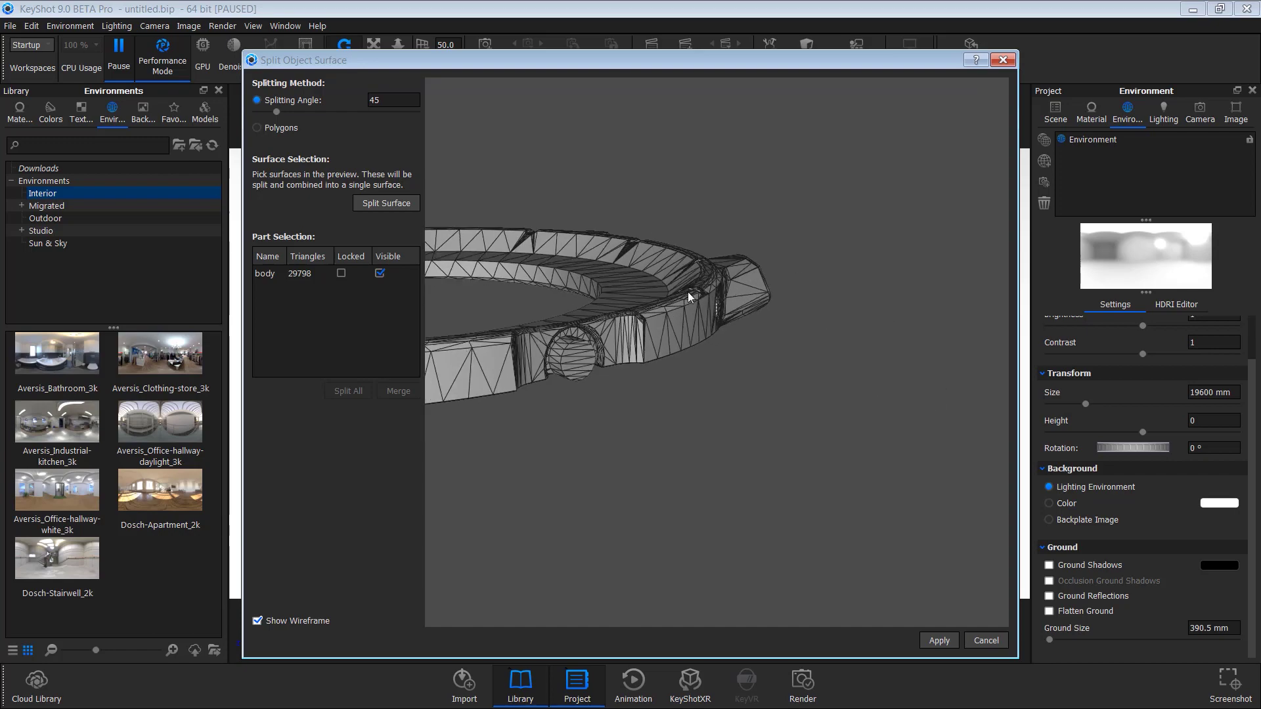
drag(687, 296, 781, 289)
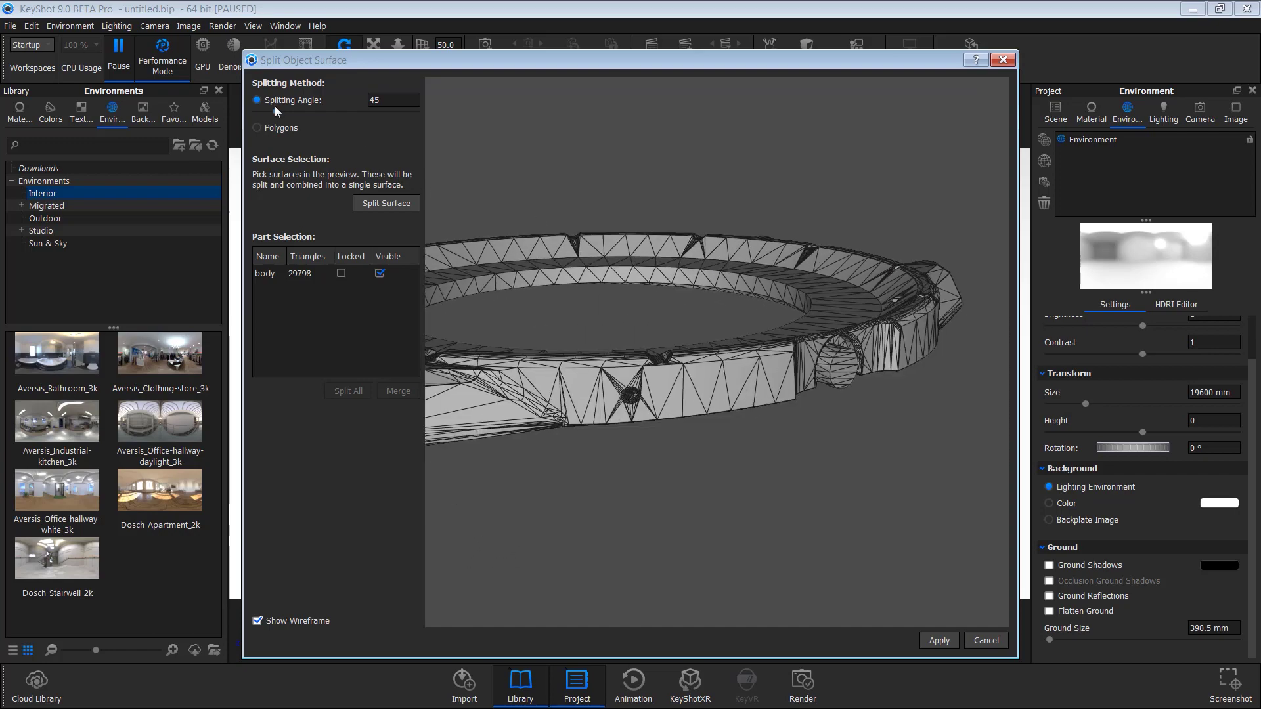
drag(646, 230, 695, 206)
Step: Select only the lug's hole surface in the Split Object Surface preview
click(704, 250)
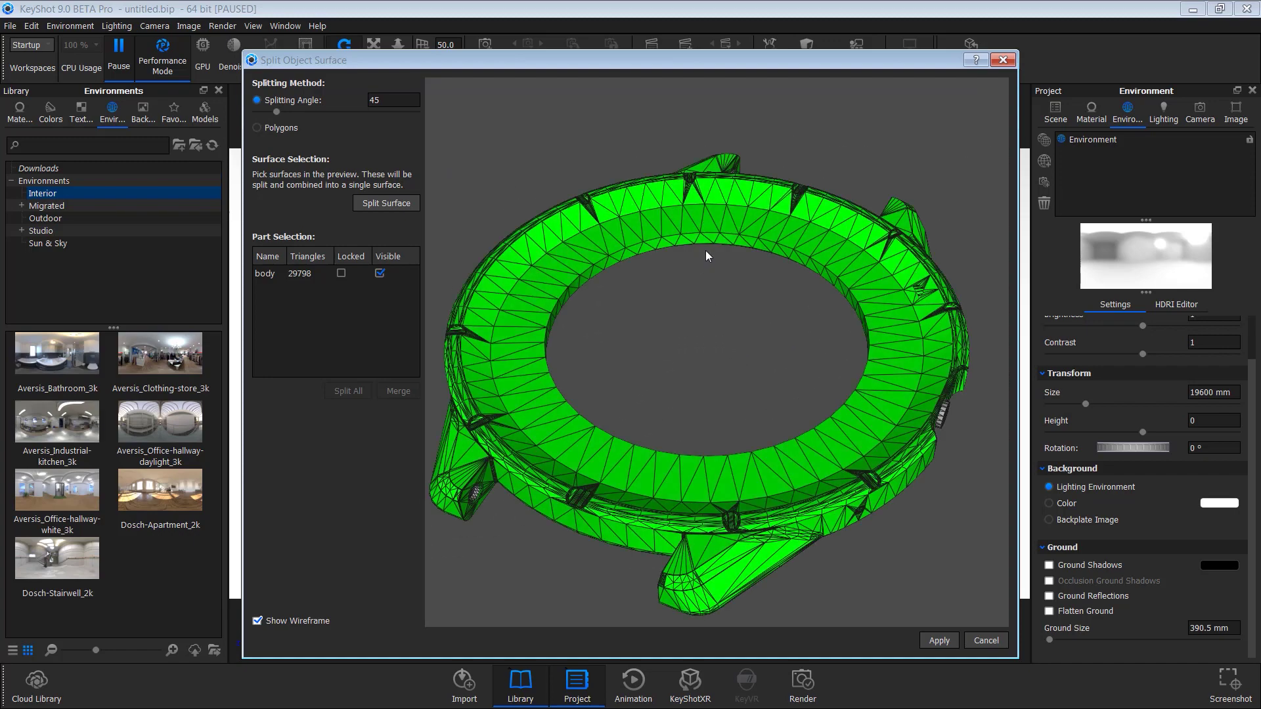
drag(675, 273, 319, 111)
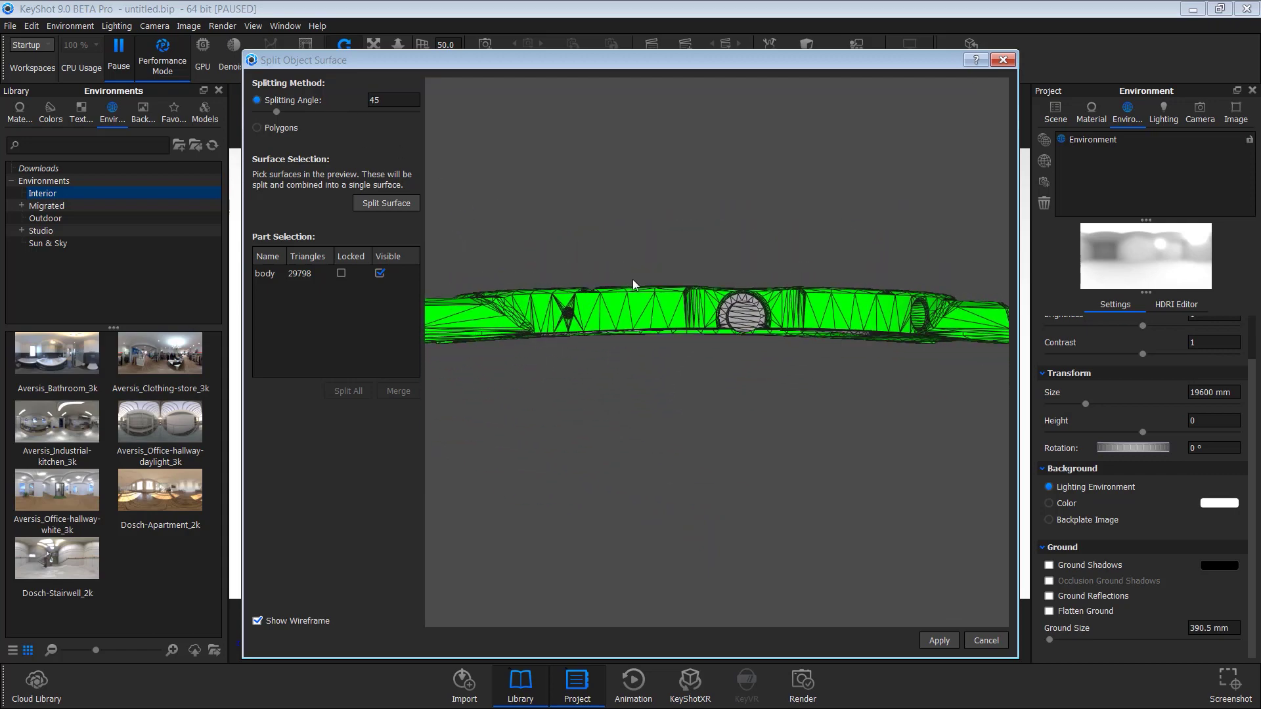
drag(633, 283, 899, 320)
drag(701, 384, 828, 408)
scroll(702, 230, up, 3)
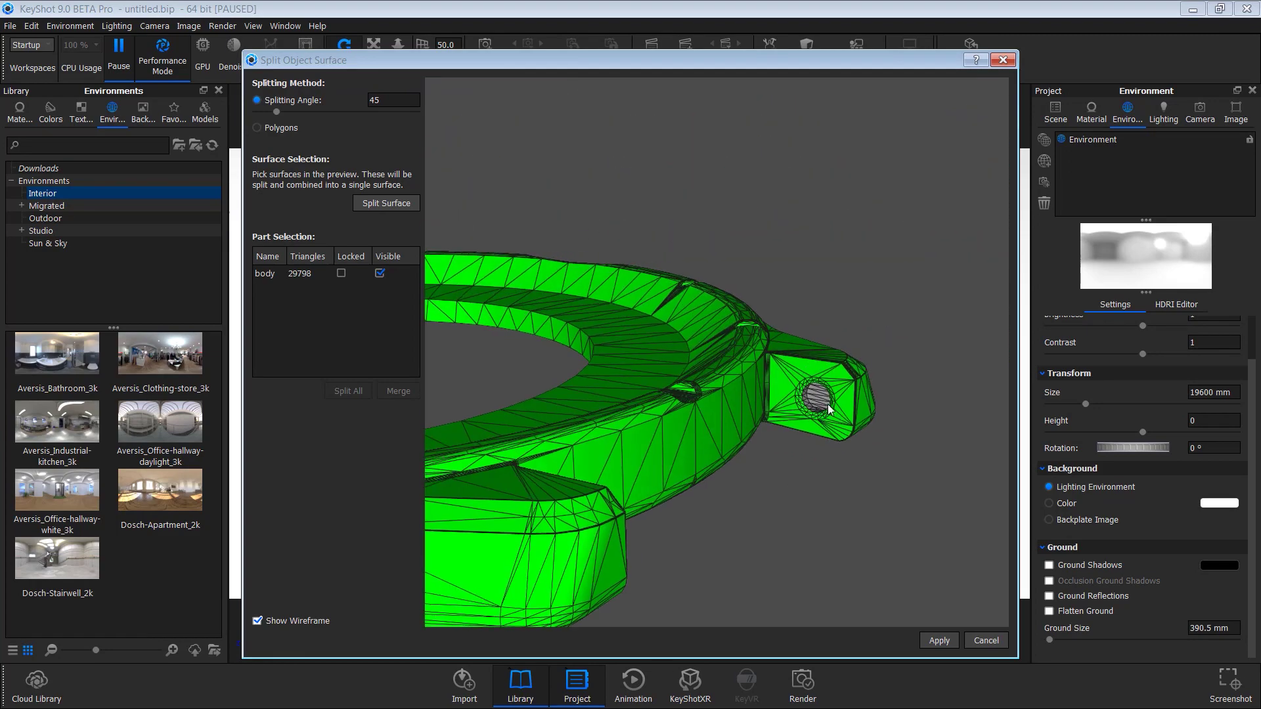
click(843, 307)
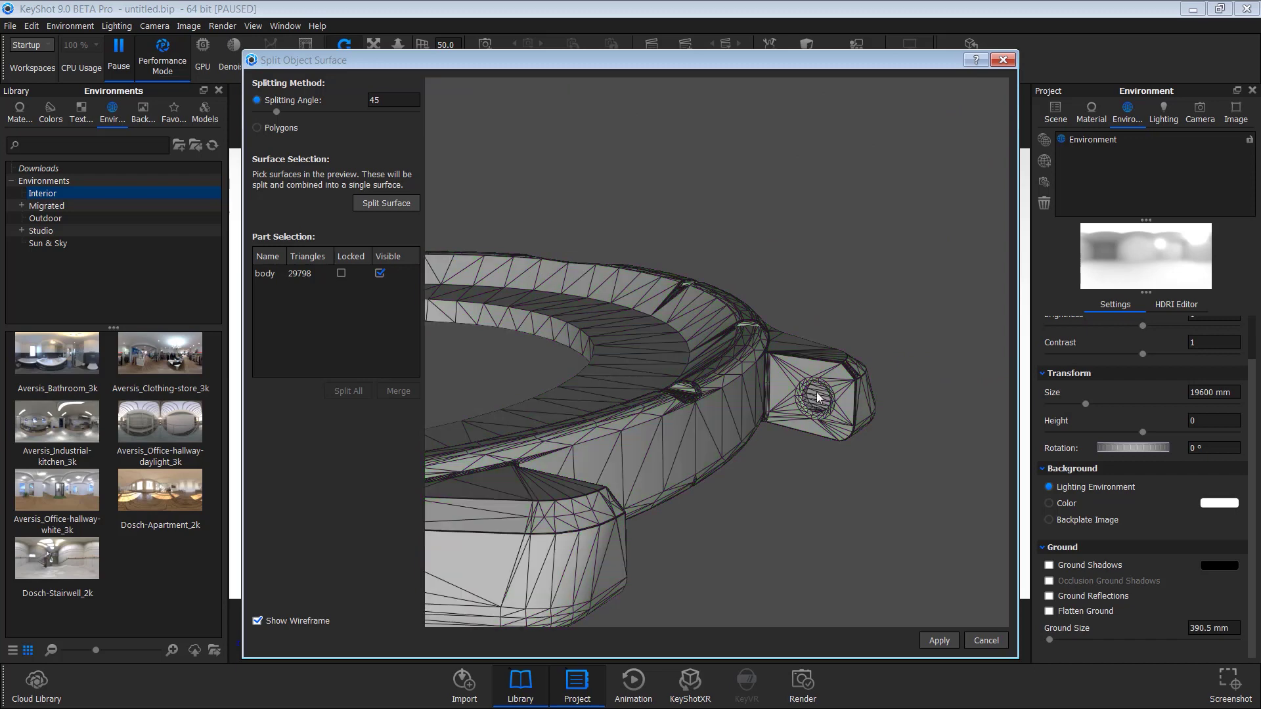
click(817, 400)
scroll(815, 407, up, 2)
scroll(813, 401, up, 2)
scroll(790, 411, down, 4)
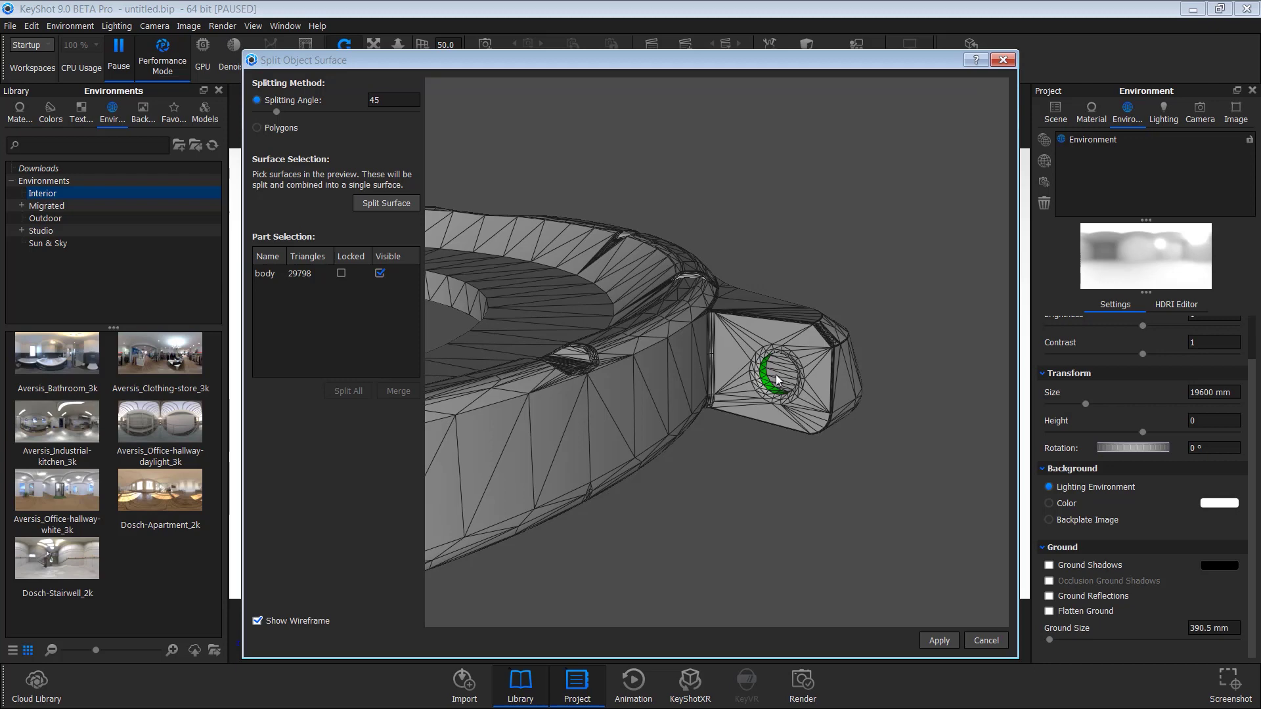
Step: Toggle Polygons then back to Splitting Angle 45, and pick the whole watch case
click(282, 128)
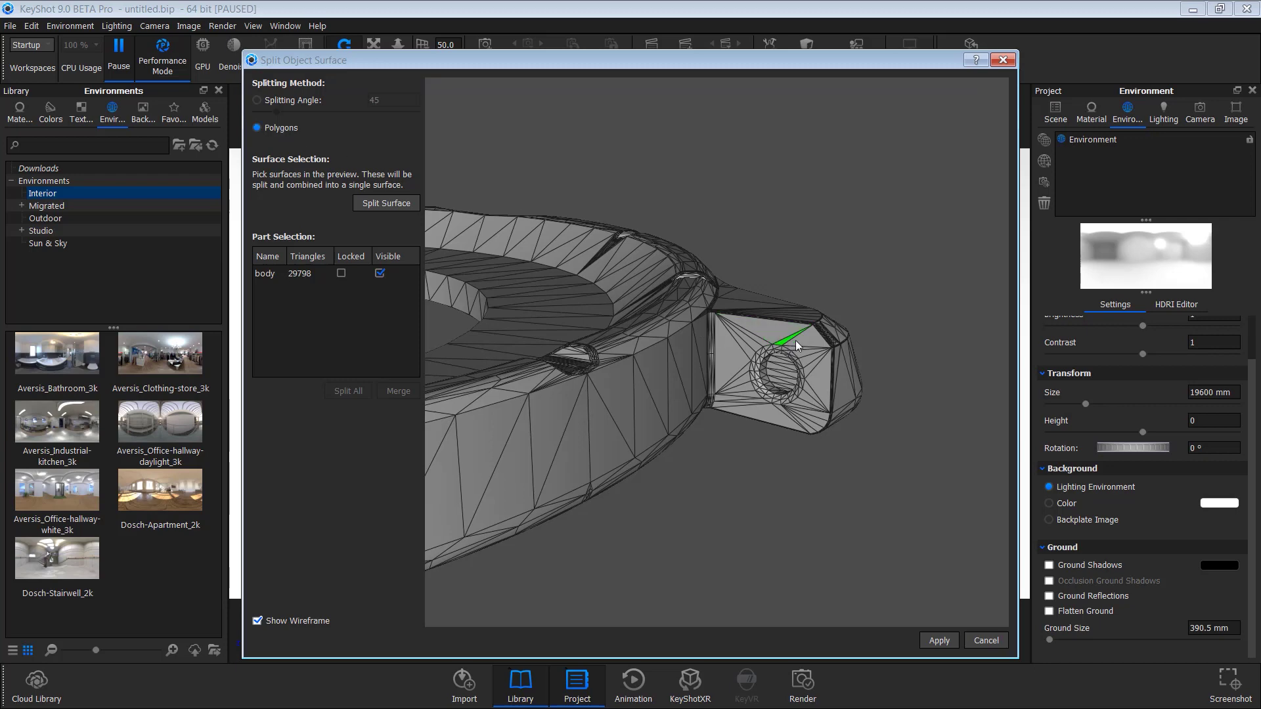
drag(803, 349, 704, 341)
scroll(705, 340, up, 2)
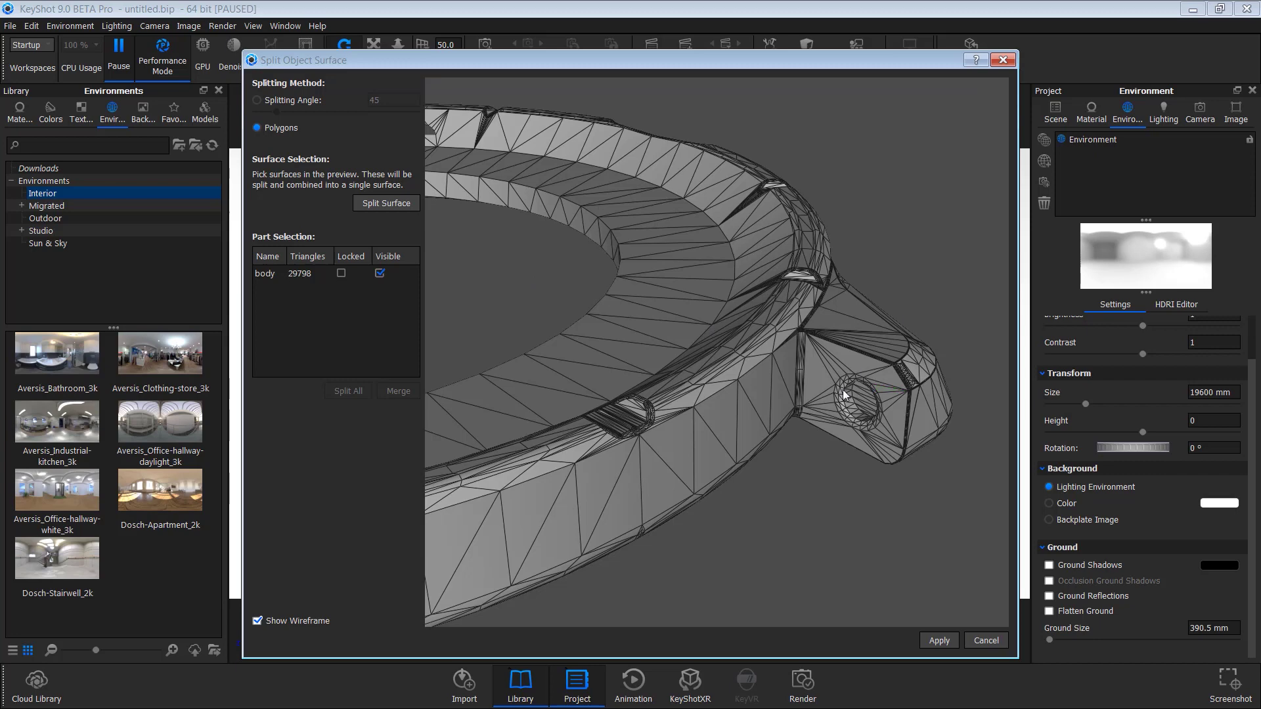
scroll(844, 388, down, 1)
click(265, 102)
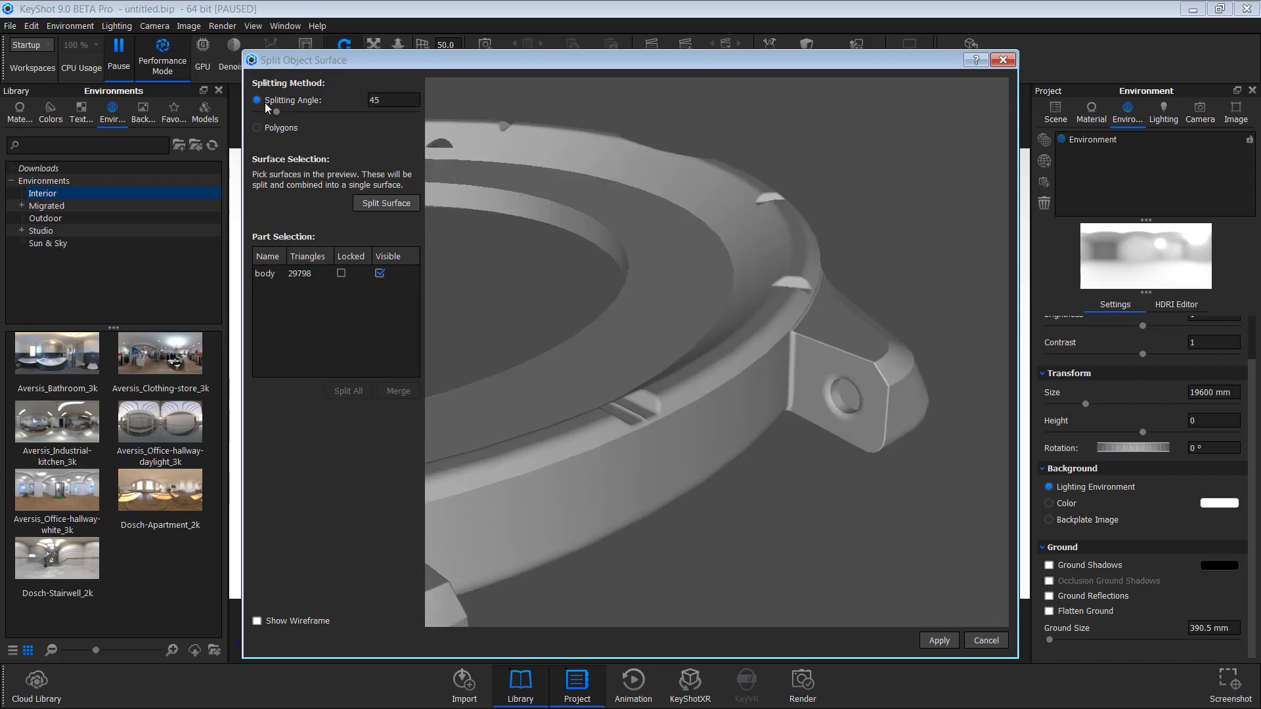
mouse_move(767, 250)
mouse_down()
mouse_move(781, 282)
mouse_move(501, 320)
mouse_move(542, 306)
mouse_move(822, 369)
mouse_move(612, 333)
mouse_move(647, 335)
mouse_up()
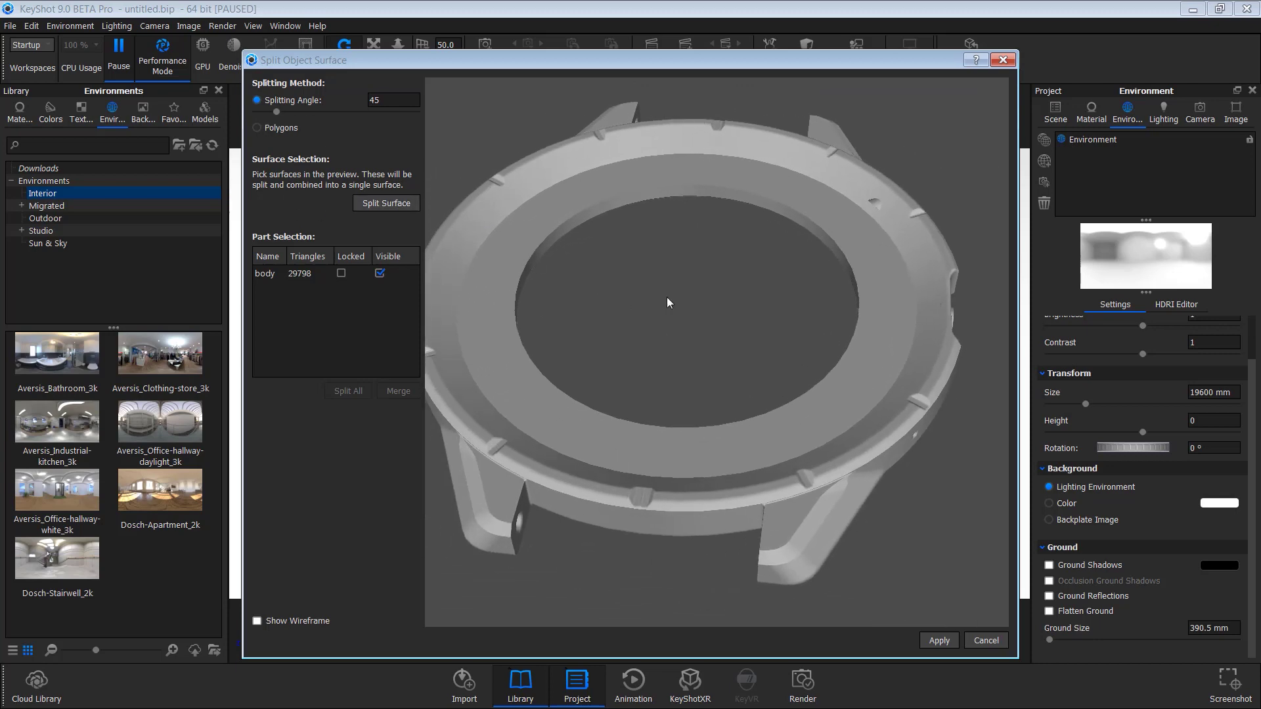
drag(687, 386, 619, 197)
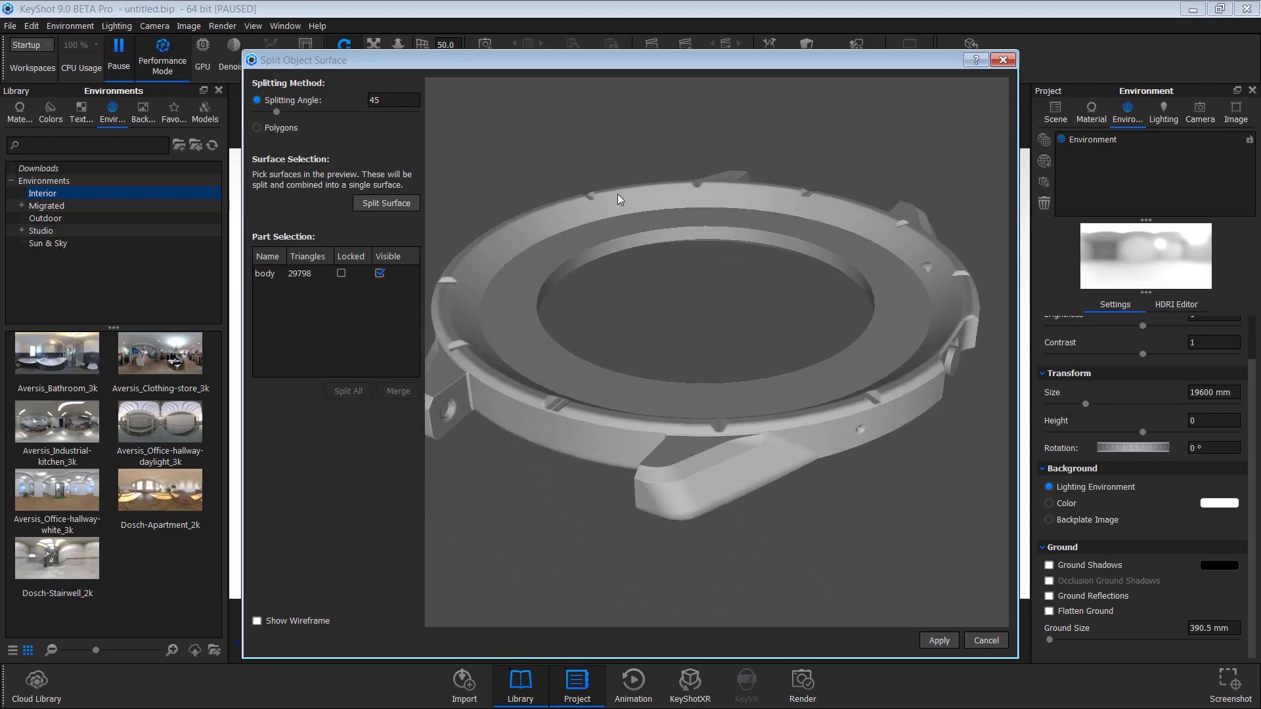
click(616, 202)
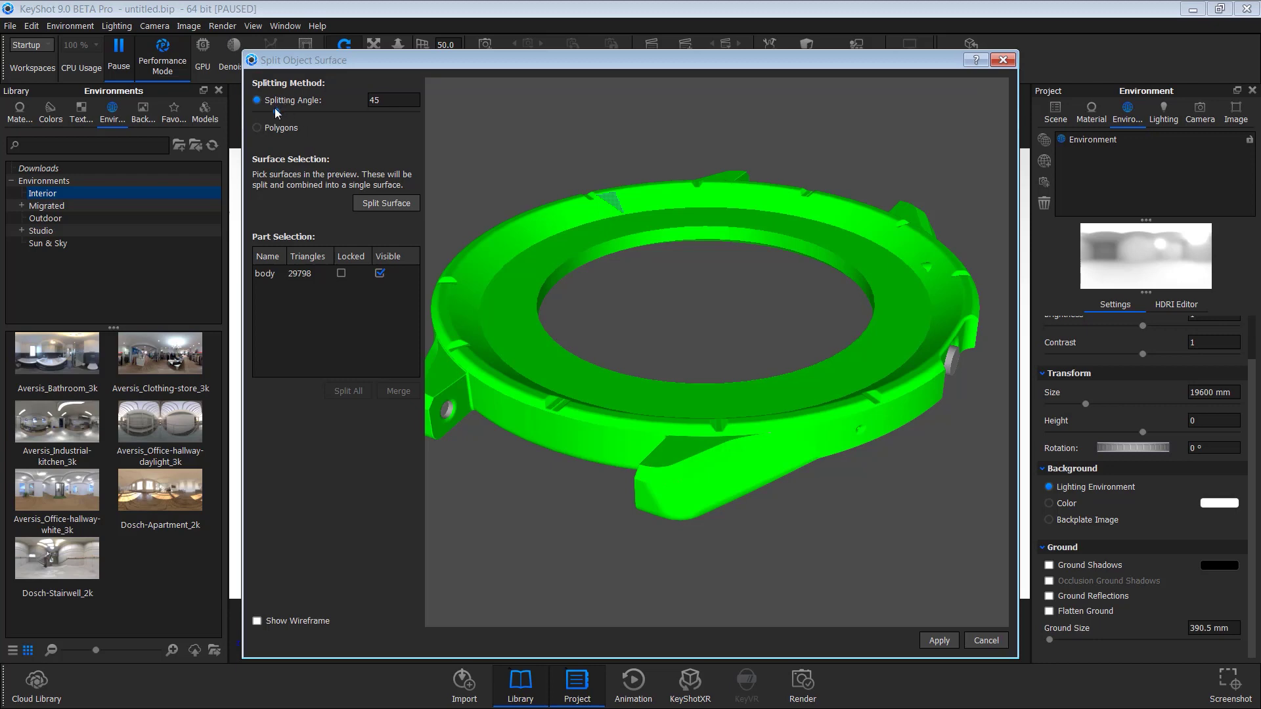
Step: Lower the splitting angle to 26.64 and test-pick the inner flat ring surface
drag(277, 113, 269, 112)
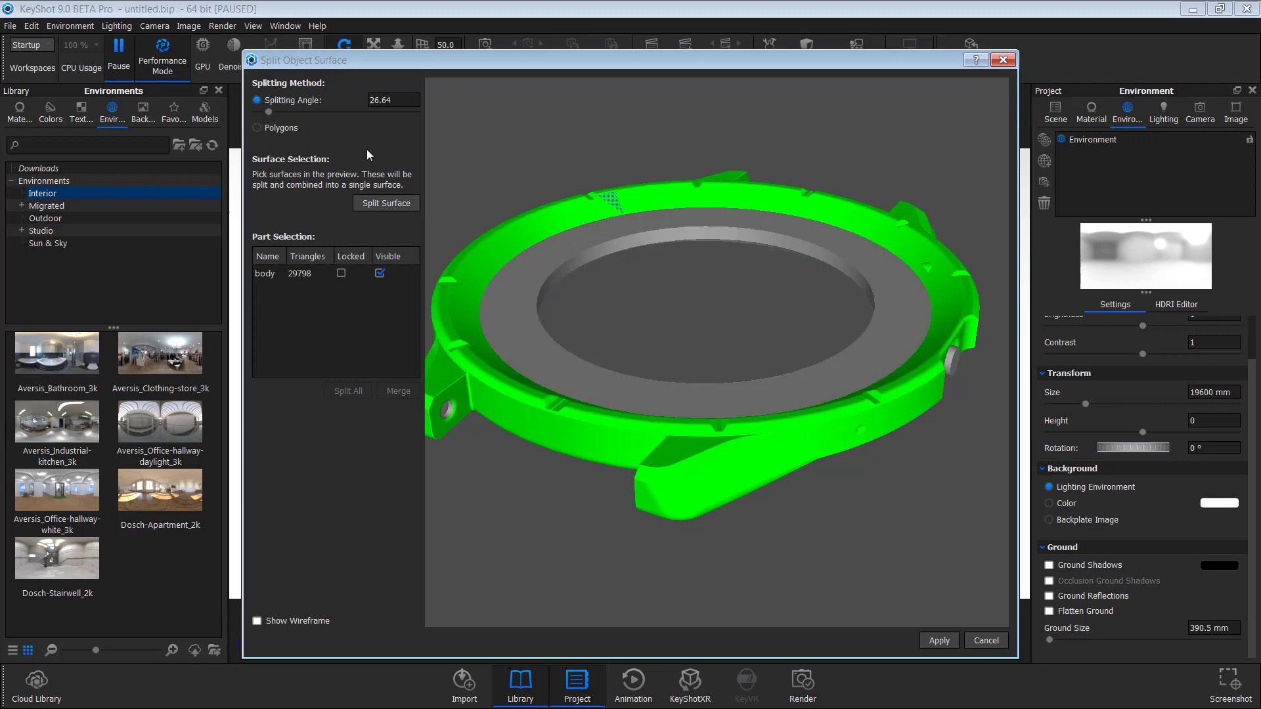
drag(722, 256, 640, 284)
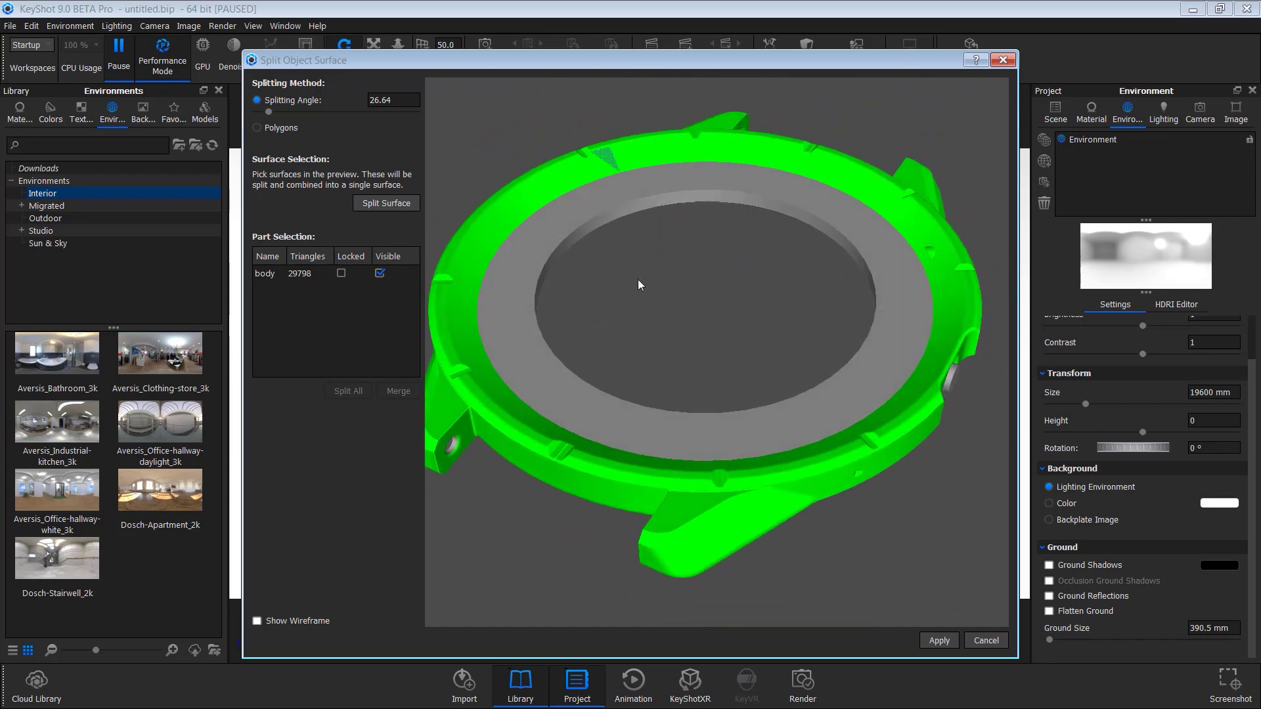
click(620, 208)
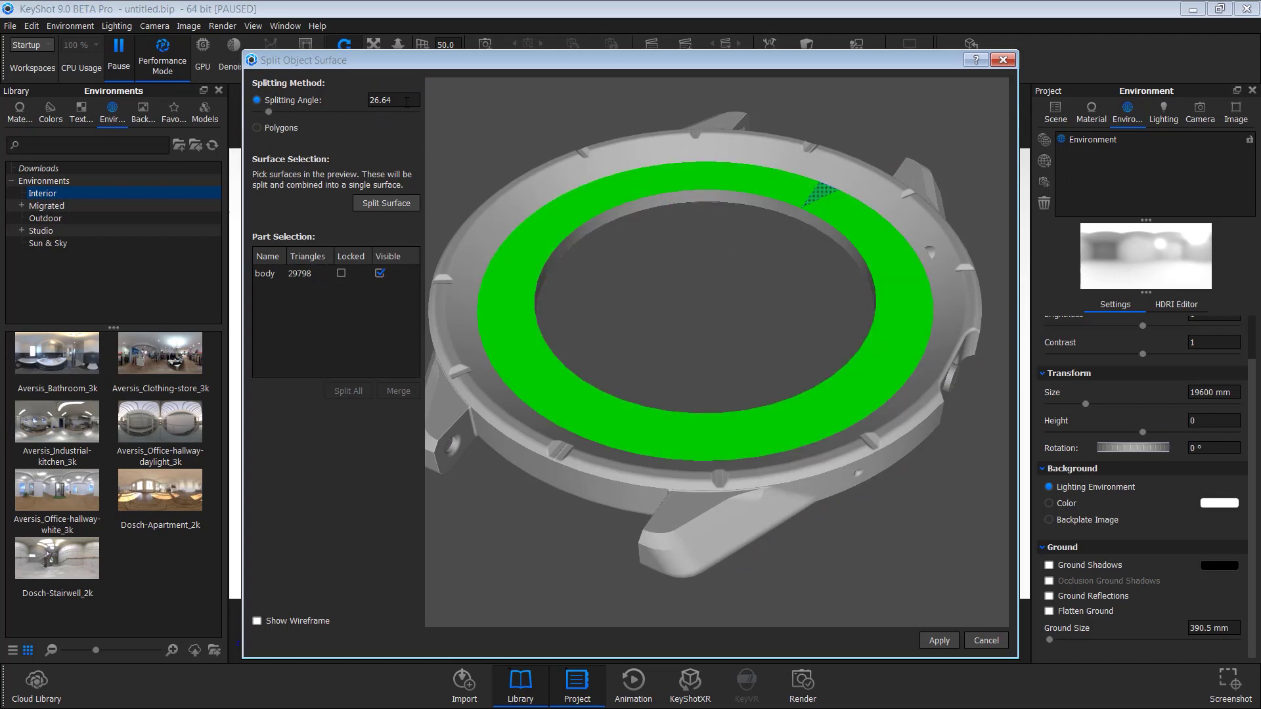
Step: Set the splitting angle to 25 and test-pick the ring's outer surface up close
drag(407, 102, 280, 96)
text(25)
click(764, 256)
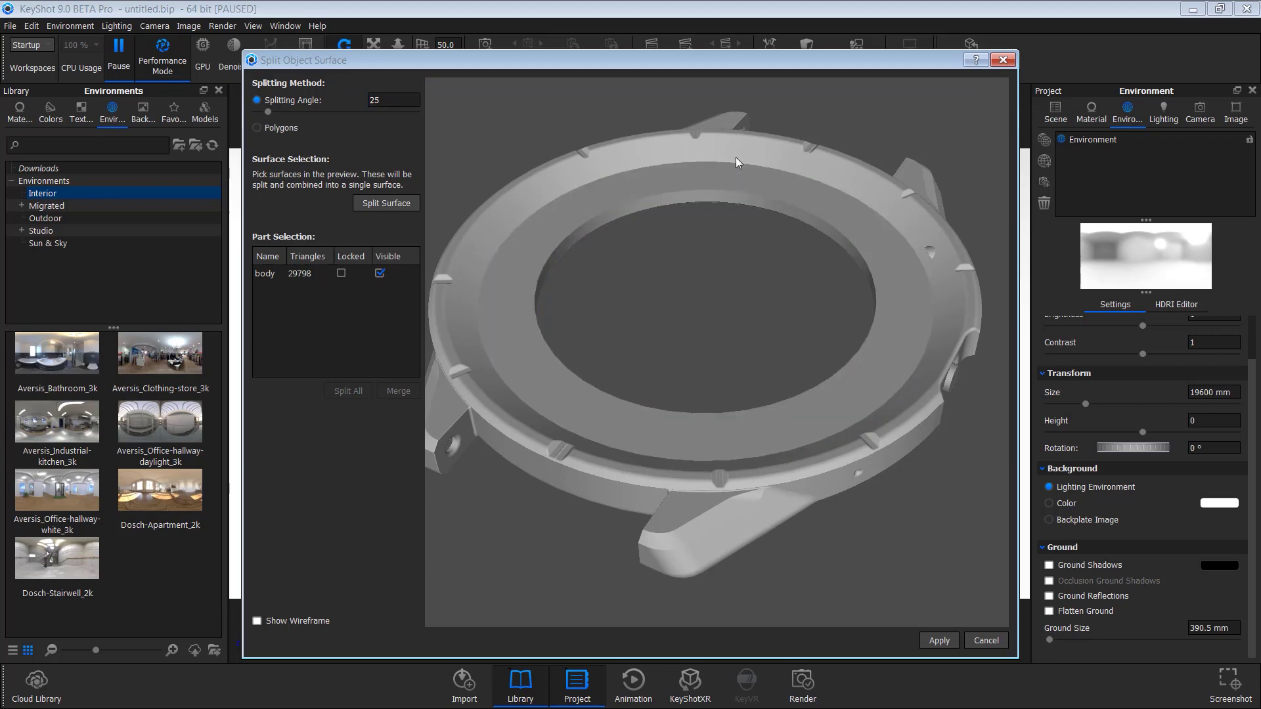
click(736, 155)
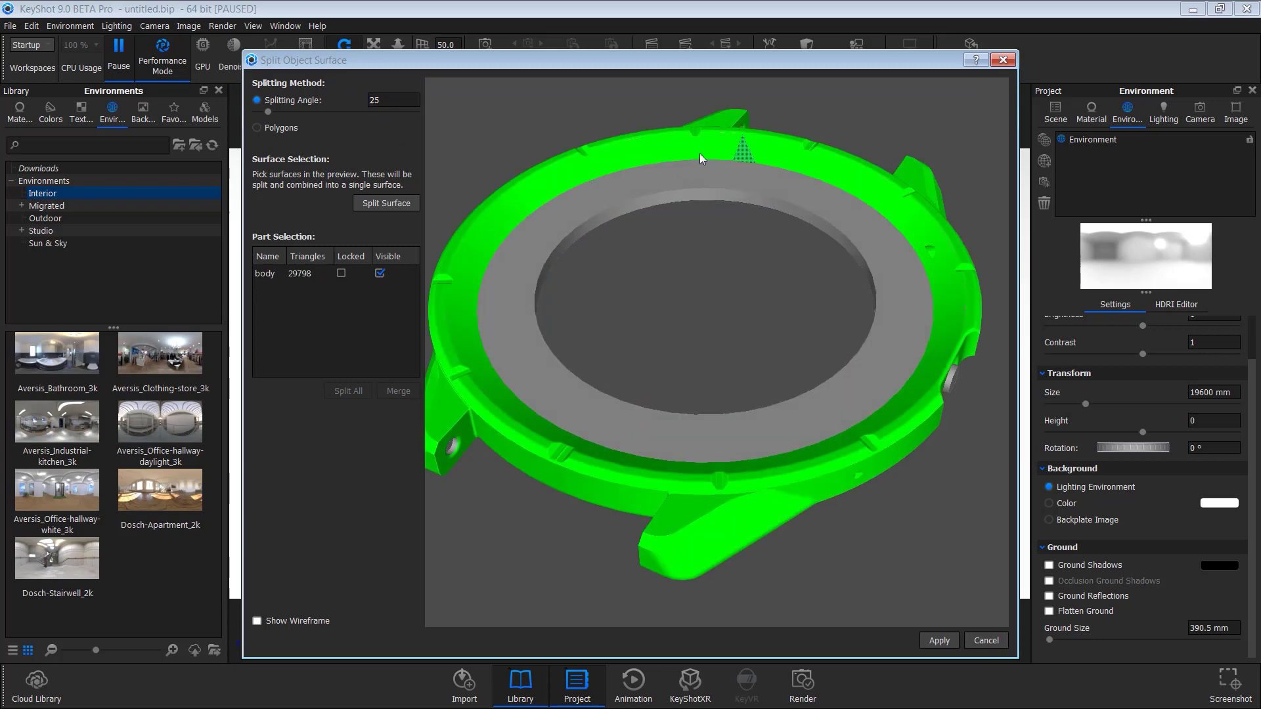
drag(865, 251, 834, 212)
middle_drag(834, 211, 686, 250)
scroll(787, 285, up, 3)
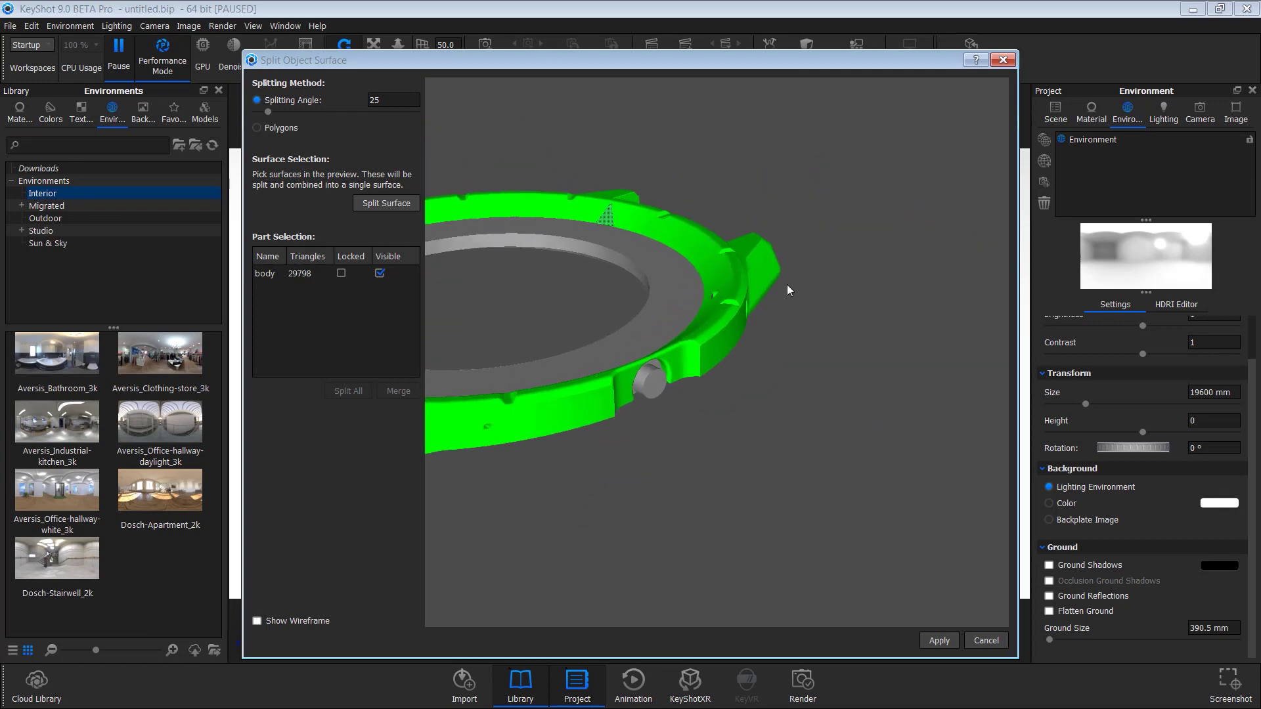
scroll(726, 254, up, 4)
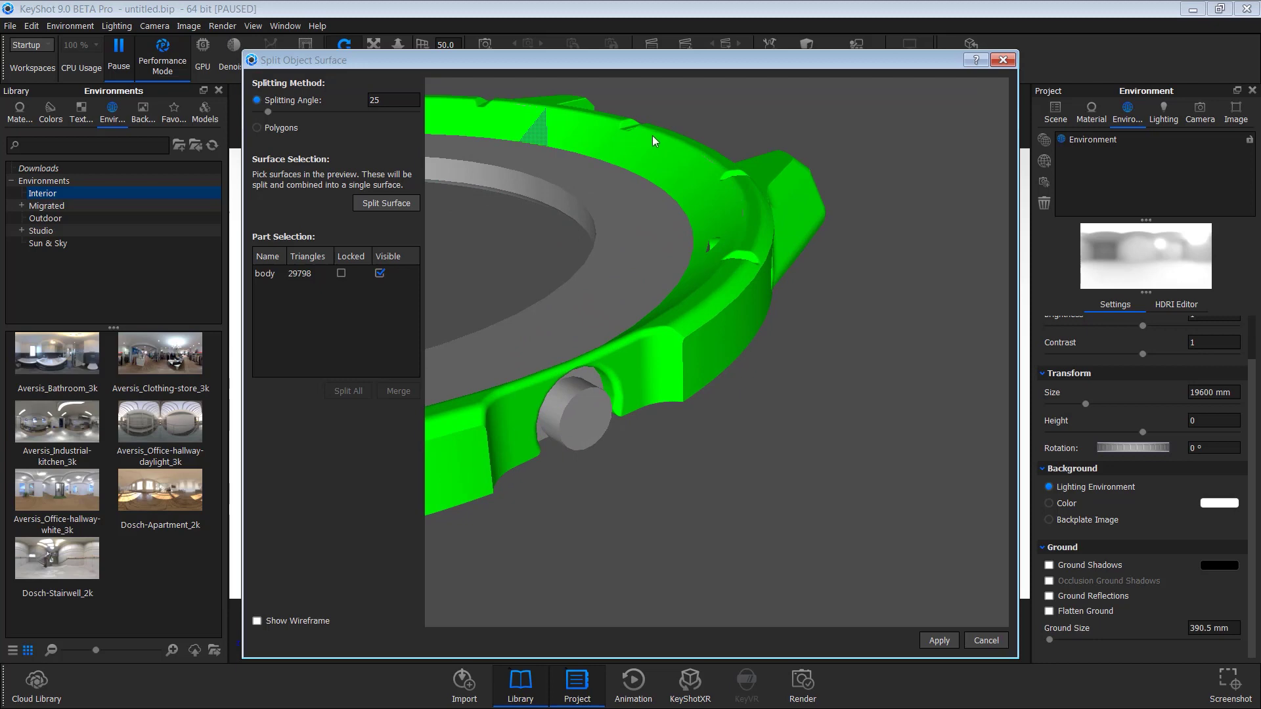
middle_drag(652, 137, 711, 184)
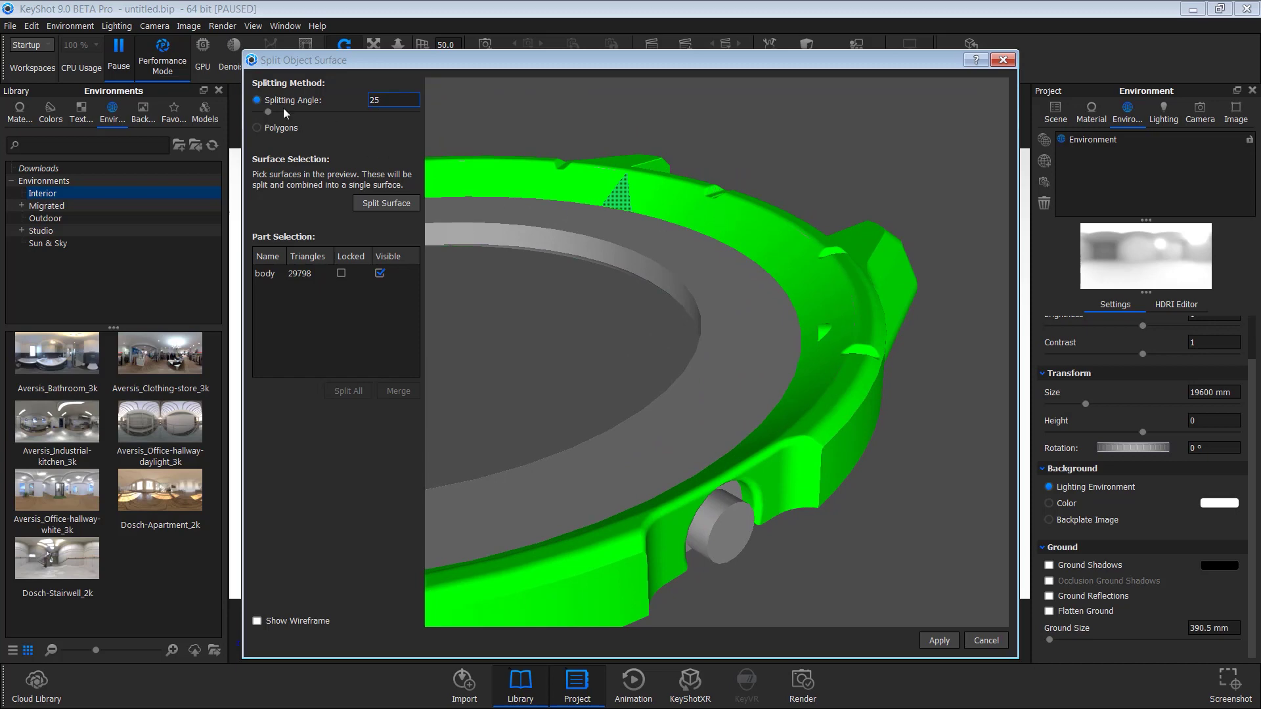
Step: Set the splitting angle to 10, leaving only the outer case band picked
double_click(373, 100)
text(10)
drag(967, 328, 770, 369)
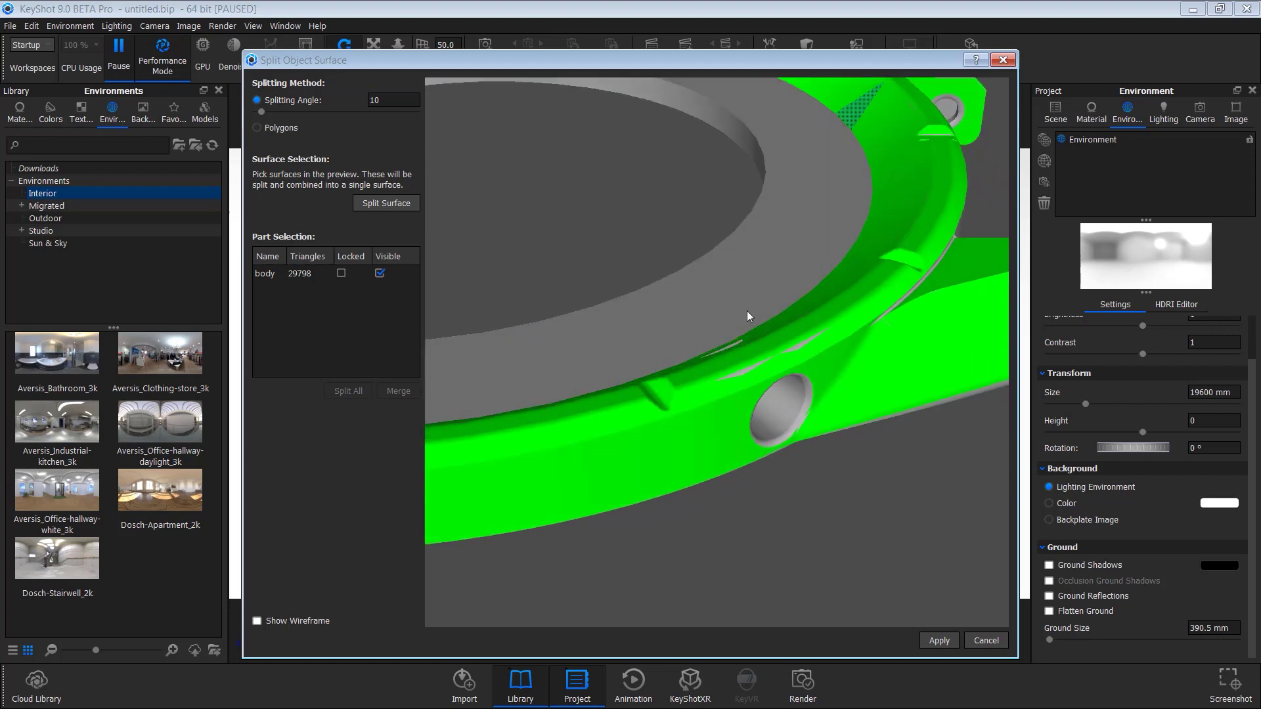
drag(747, 316, 763, 356)
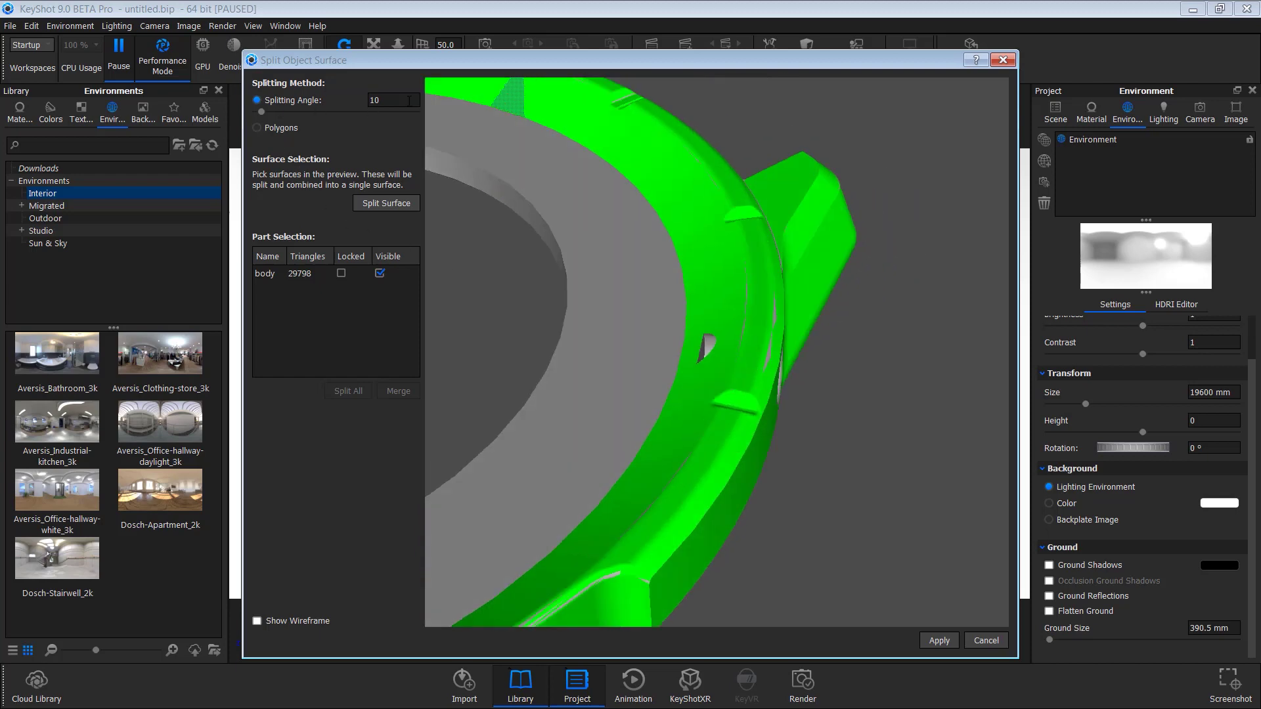
Step: Set the splitting angle to 2 and pick bezel patches around the crown hole
click(369, 99)
key(BackSpace)
key(BackSpace)
text(2)
click(700, 270)
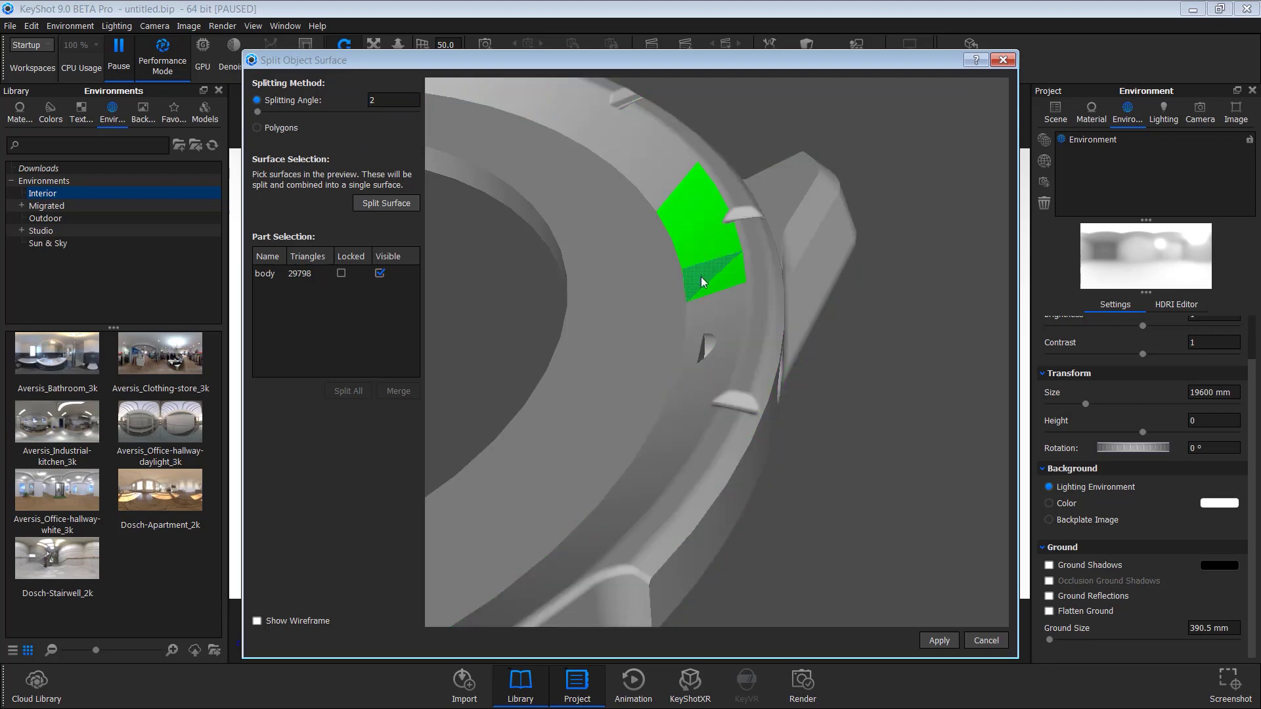
drag(700, 278, 663, 328)
click(662, 324)
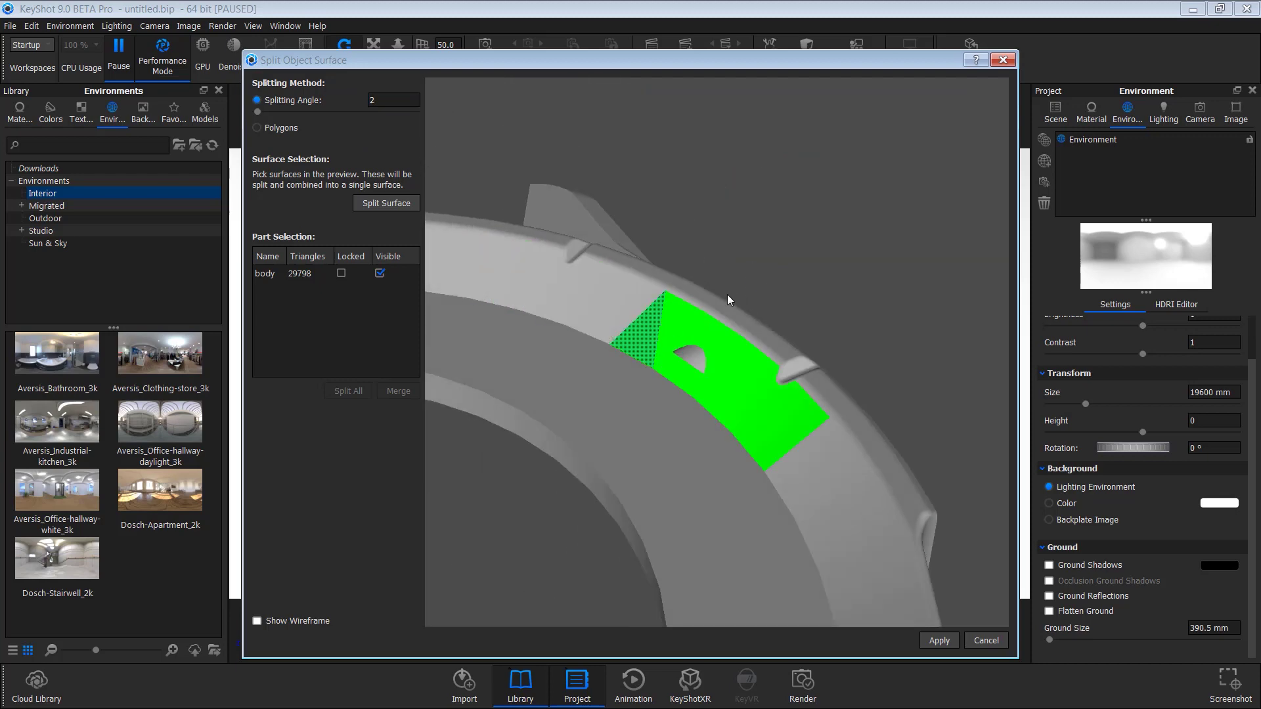
click(607, 317)
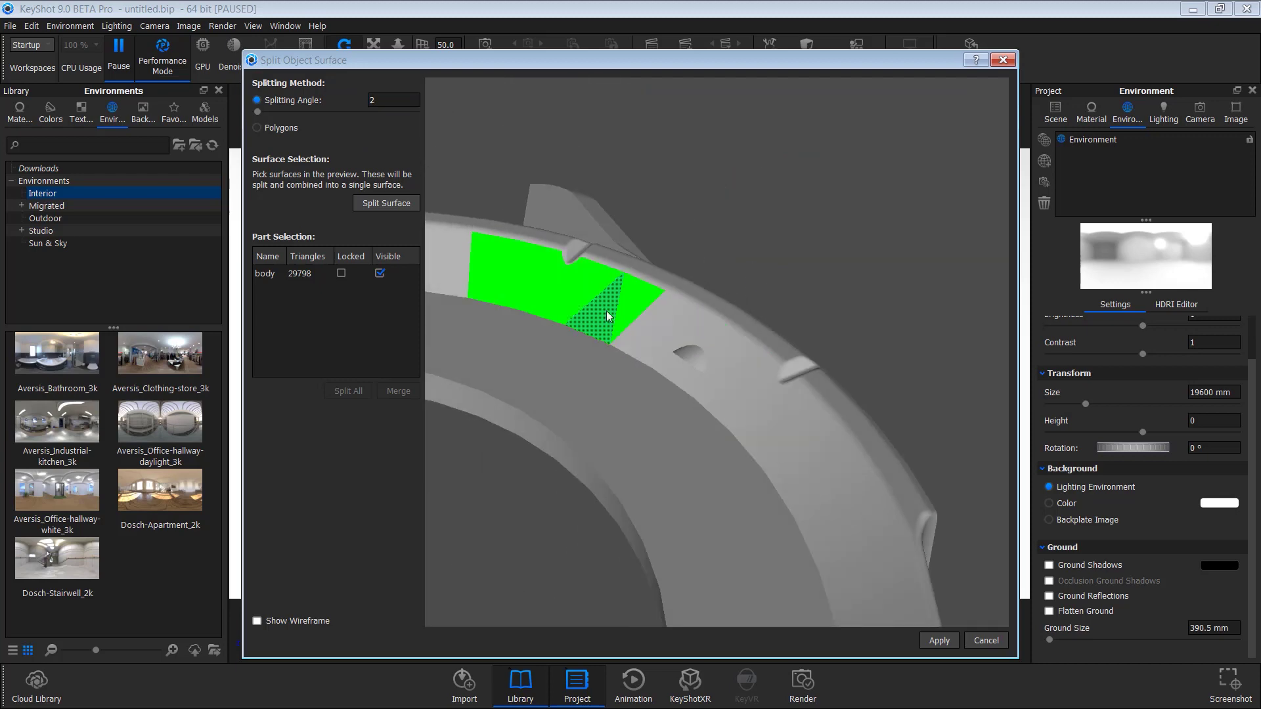
shift+click(661, 330)
Step: Extend the pick along the ring's triangles, then select the whole flat top face
drag(700, 366, 787, 331)
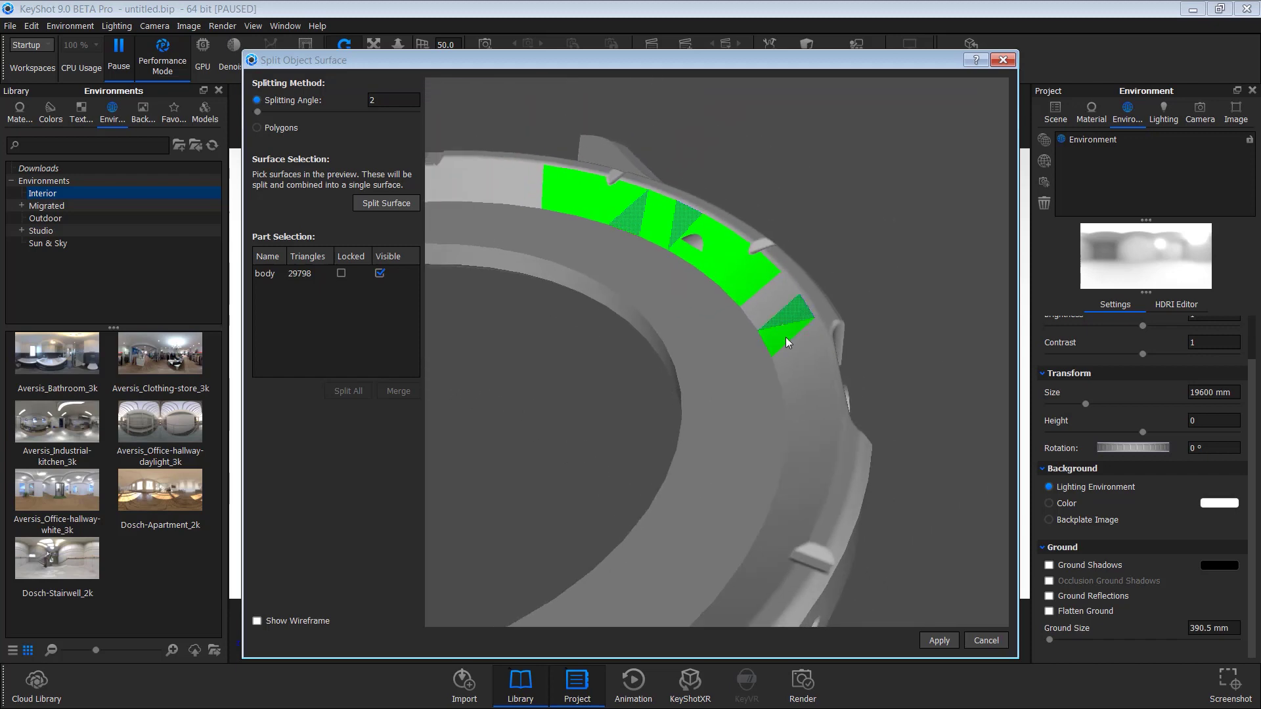
shift+click(798, 380)
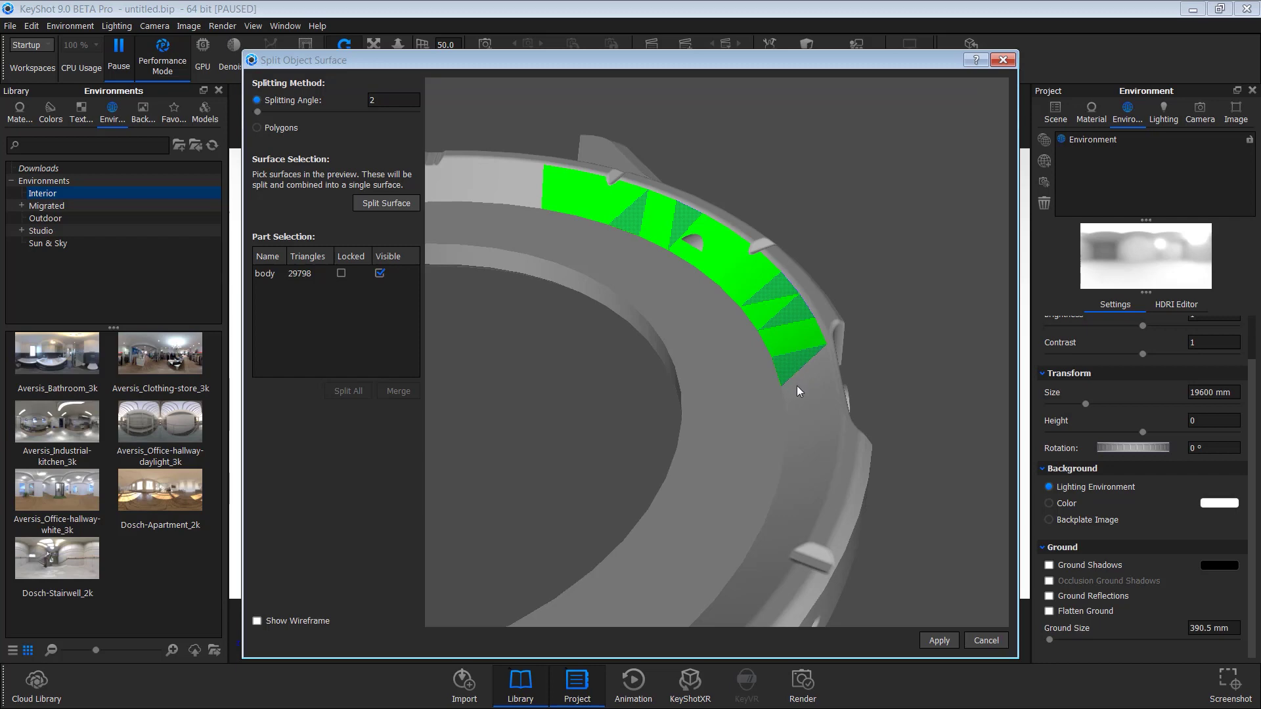
shift+click(795, 481)
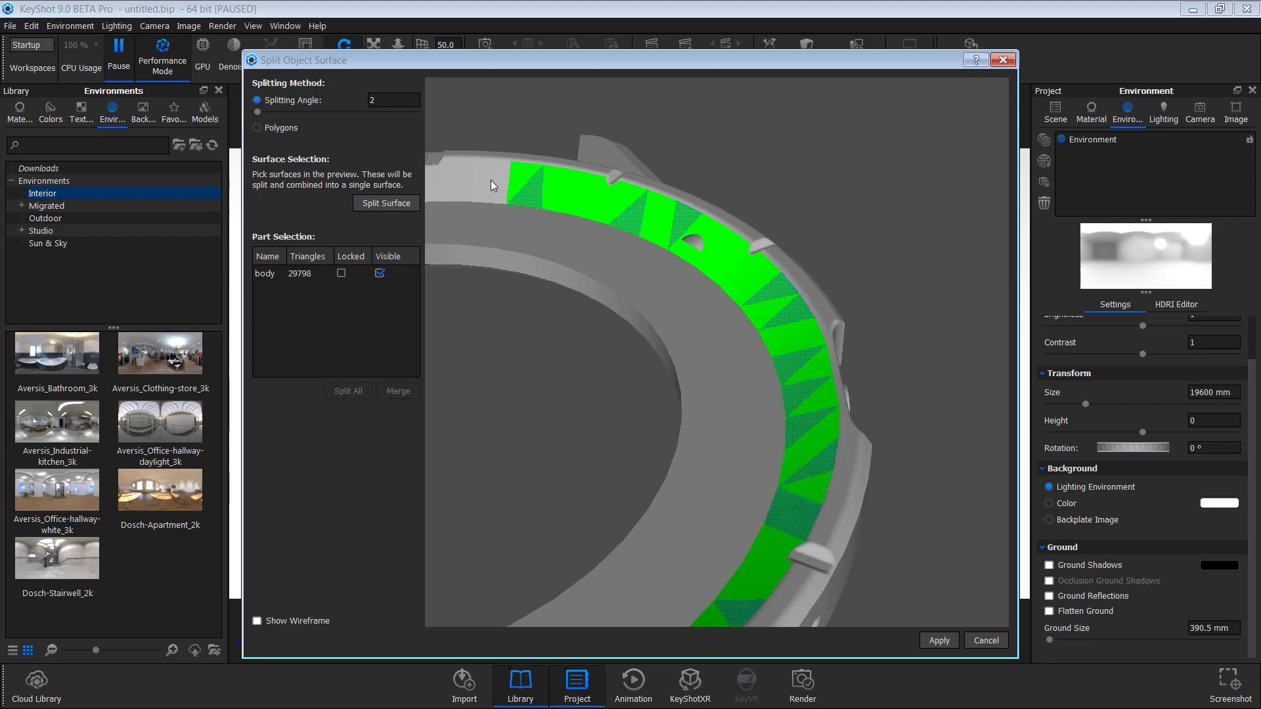
drag(498, 167, 619, 161)
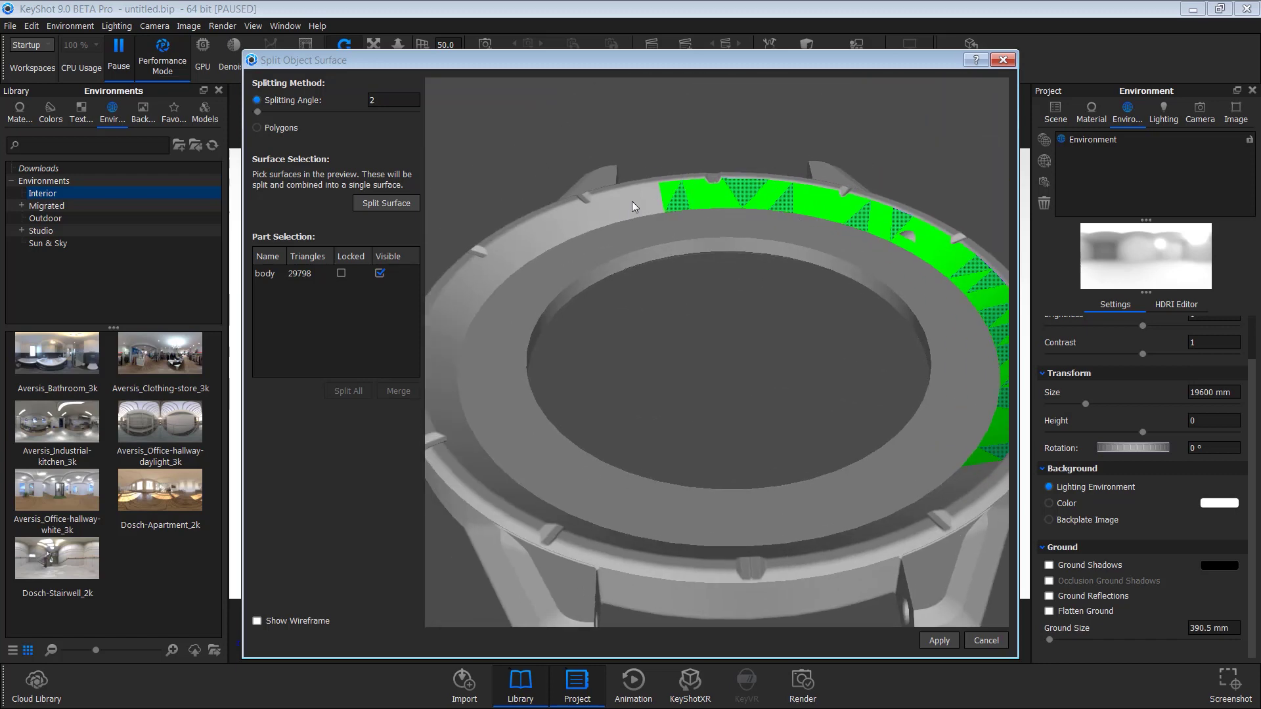
shift+click(601, 213)
shift+click(543, 226)
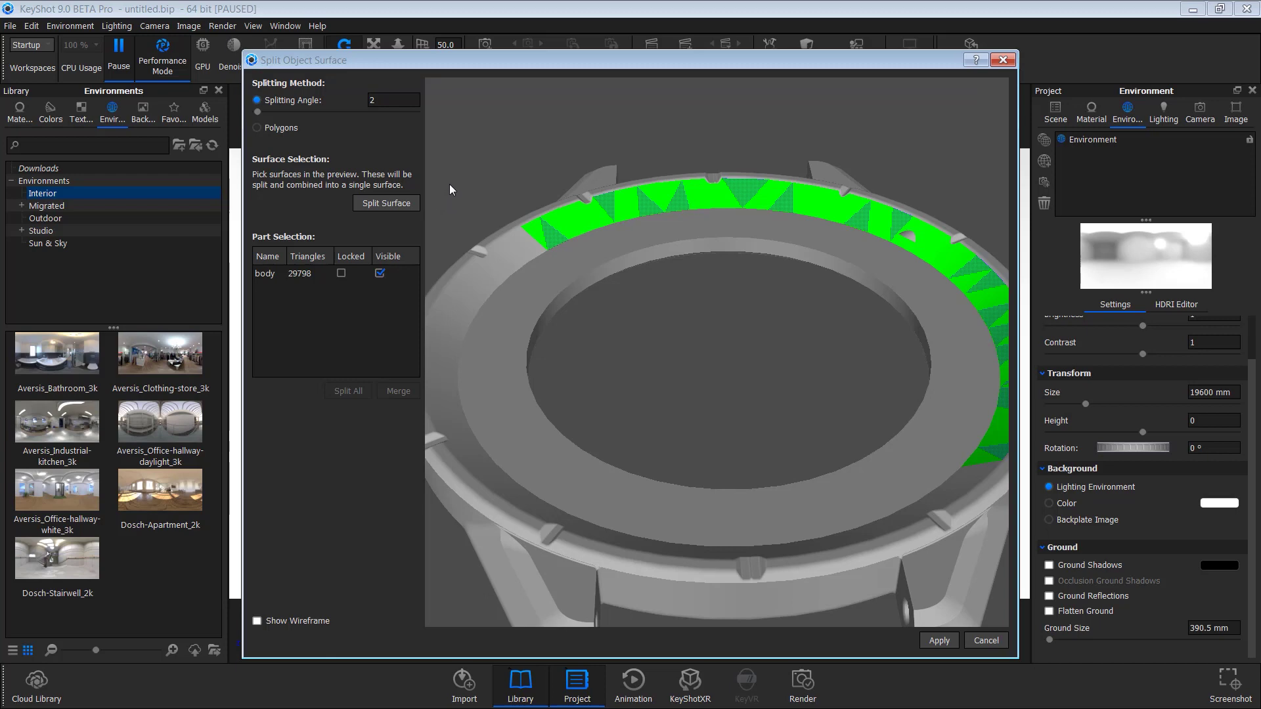
click(632, 249)
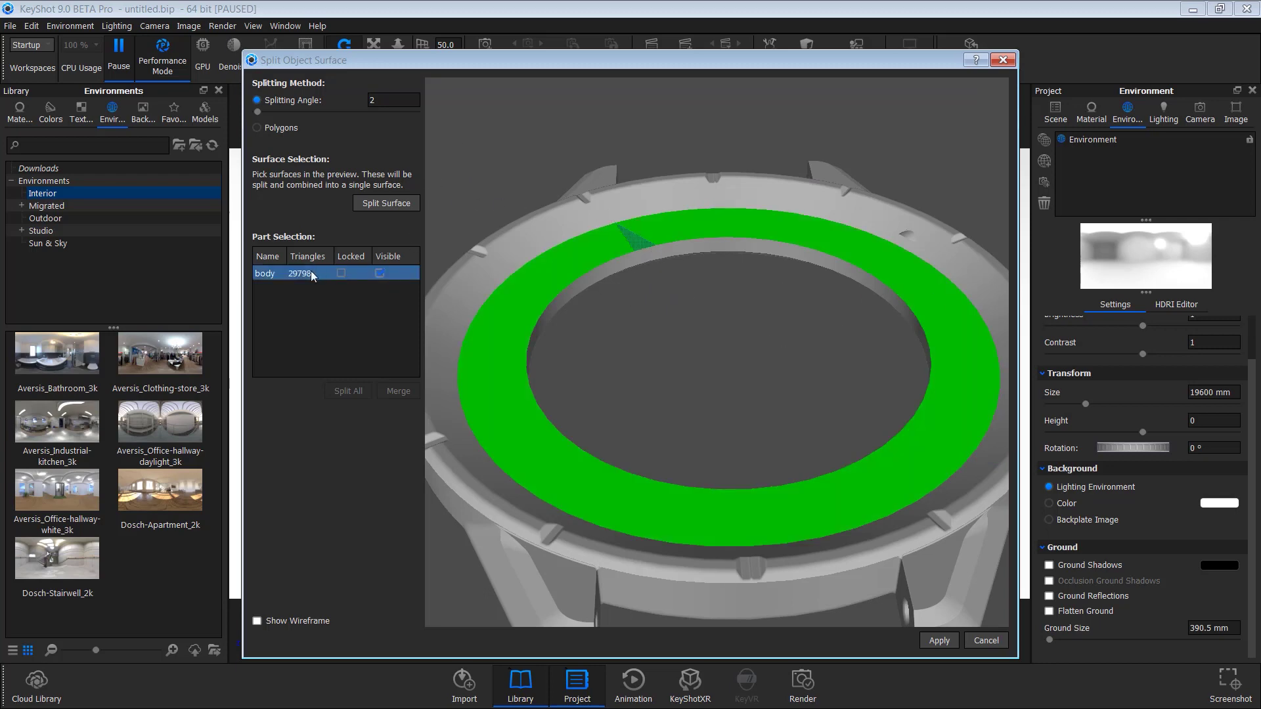
Step: Split the picked face into the 101-triangle part body_1 and apply the split
click(393, 203)
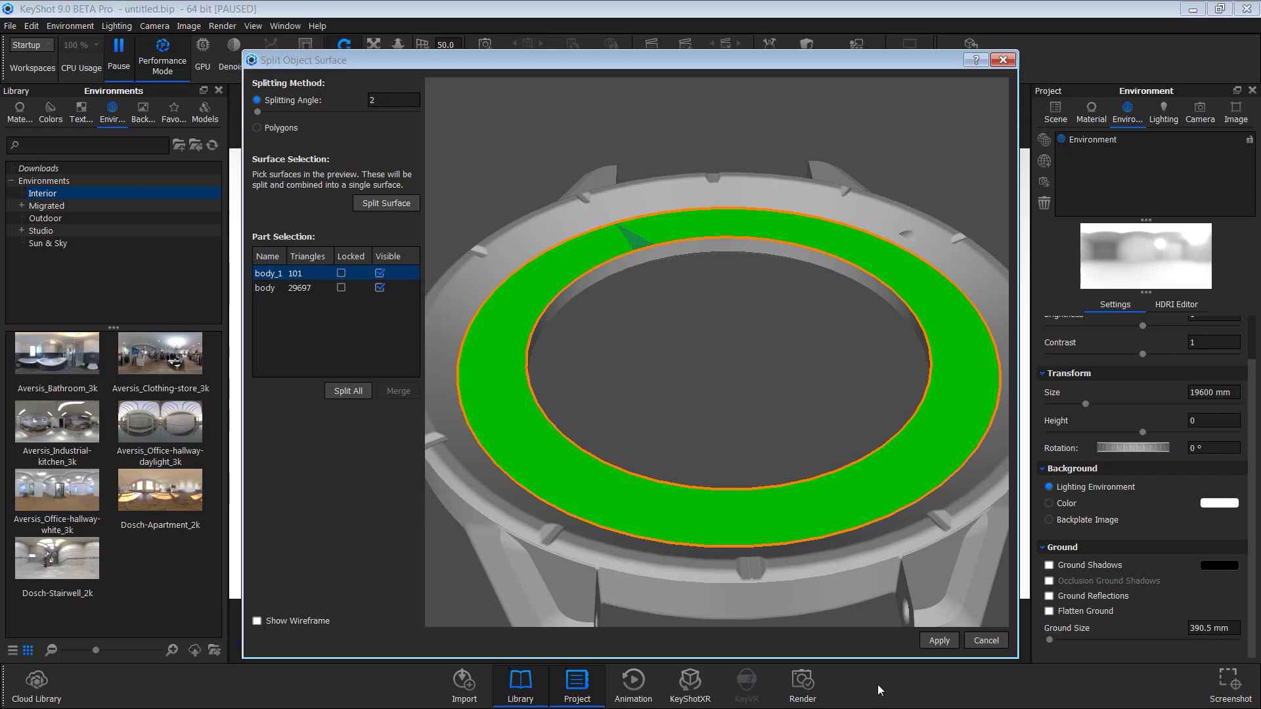
click(936, 641)
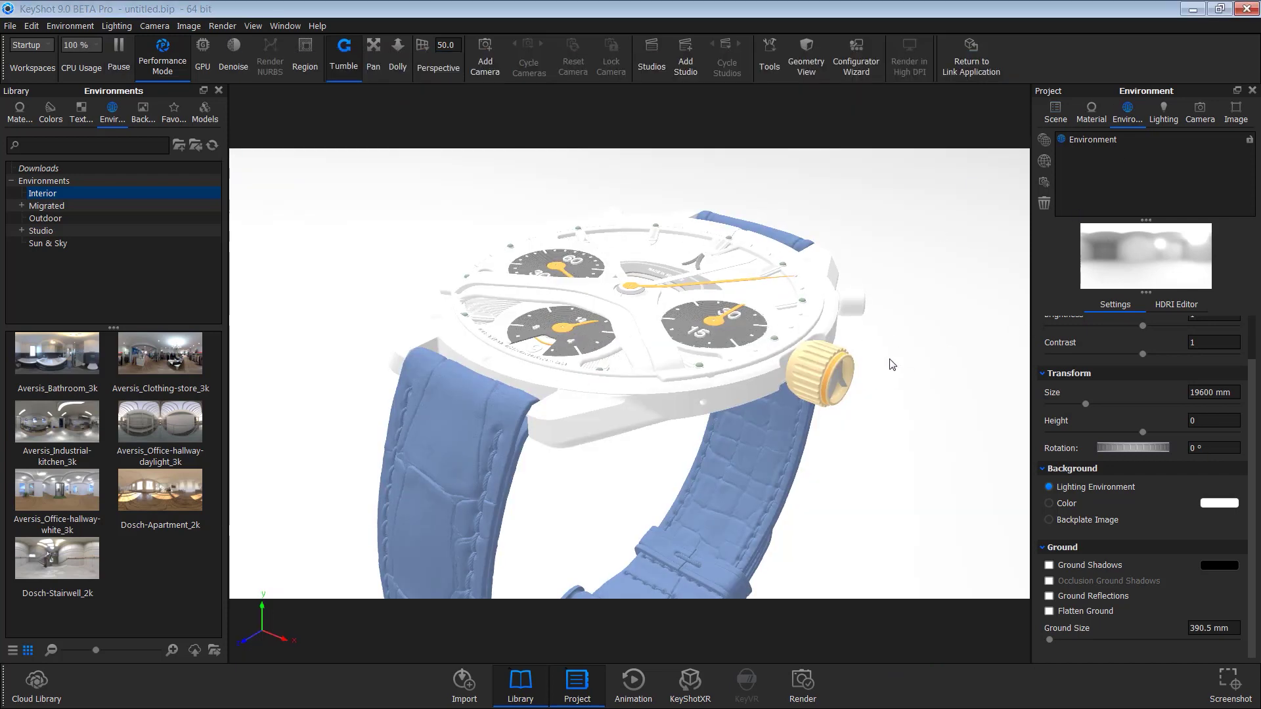
Step: Tumble the split watch render to look down onto the dial
drag(778, 369, 800, 443)
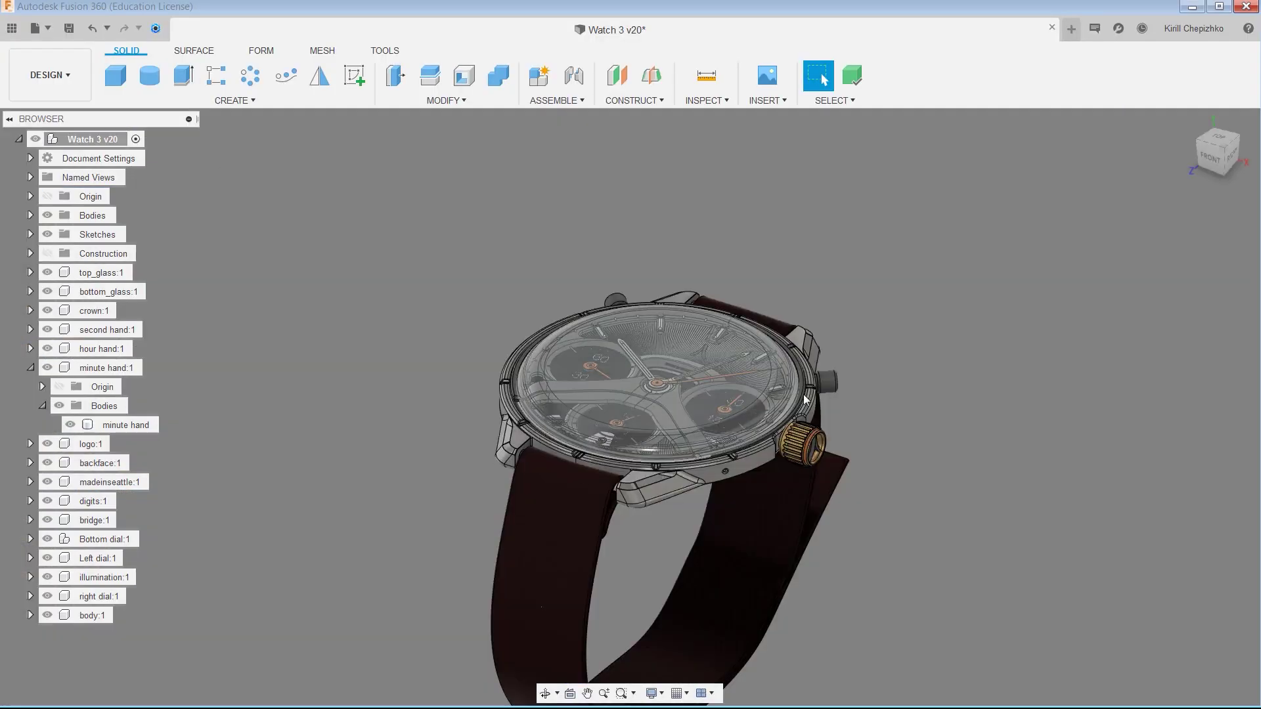
Step: Hide top_glass and zoom and orbit in close on the bezel ring face
click(618, 284)
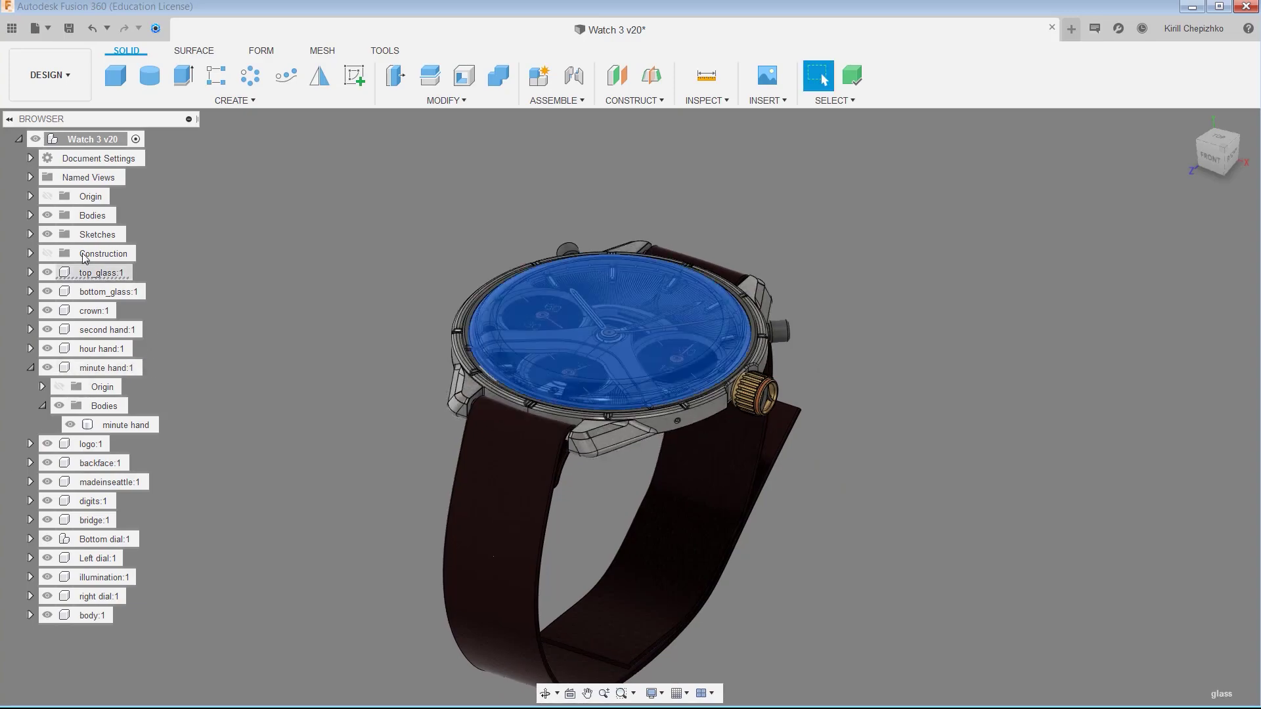
click(47, 273)
scroll(604, 285, up, 10)
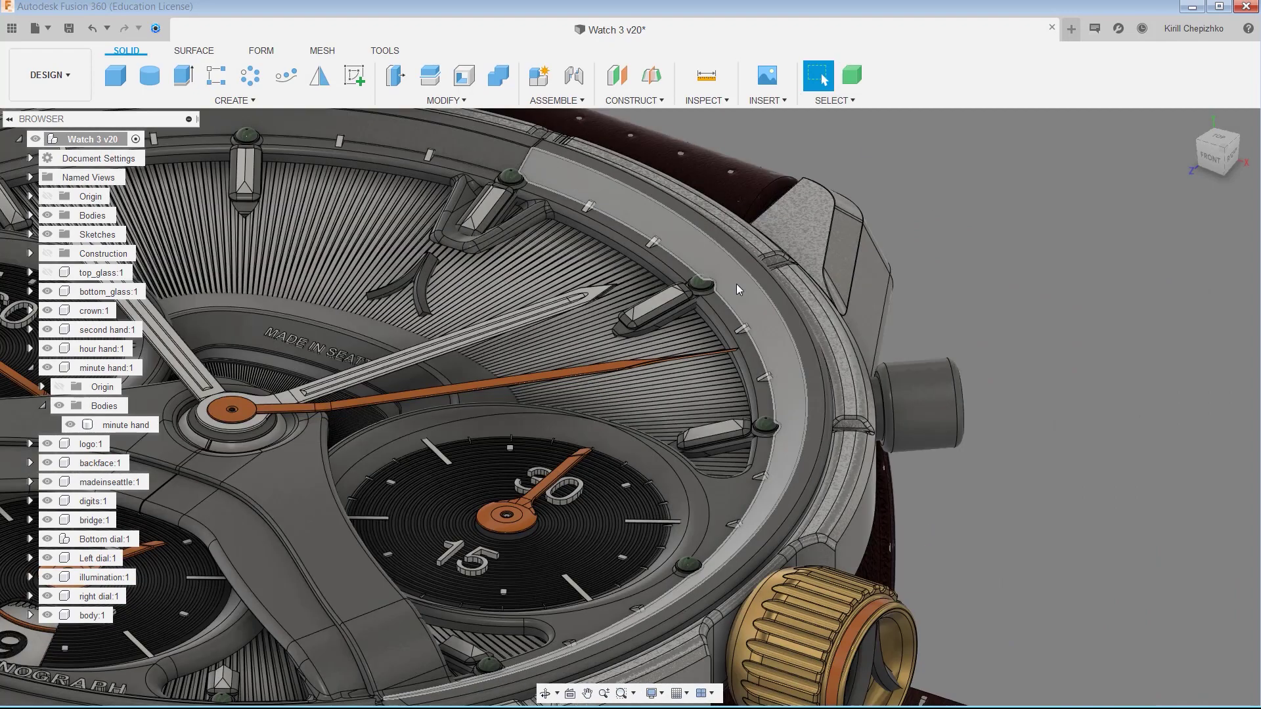
scroll(779, 281, up, 3)
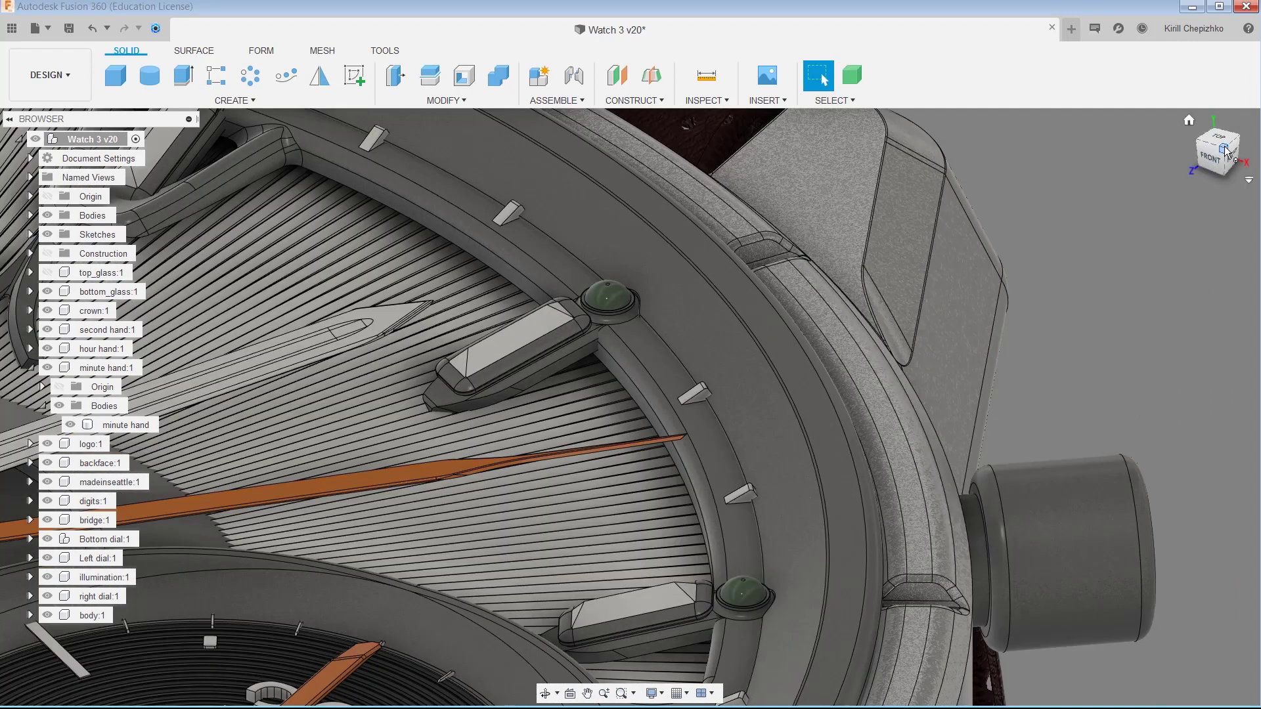
mouse_move(1215, 138)
mouse_down()
mouse_move(1210, 124)
mouse_move(985, 263)
mouse_move(854, 362)
mouse_up()
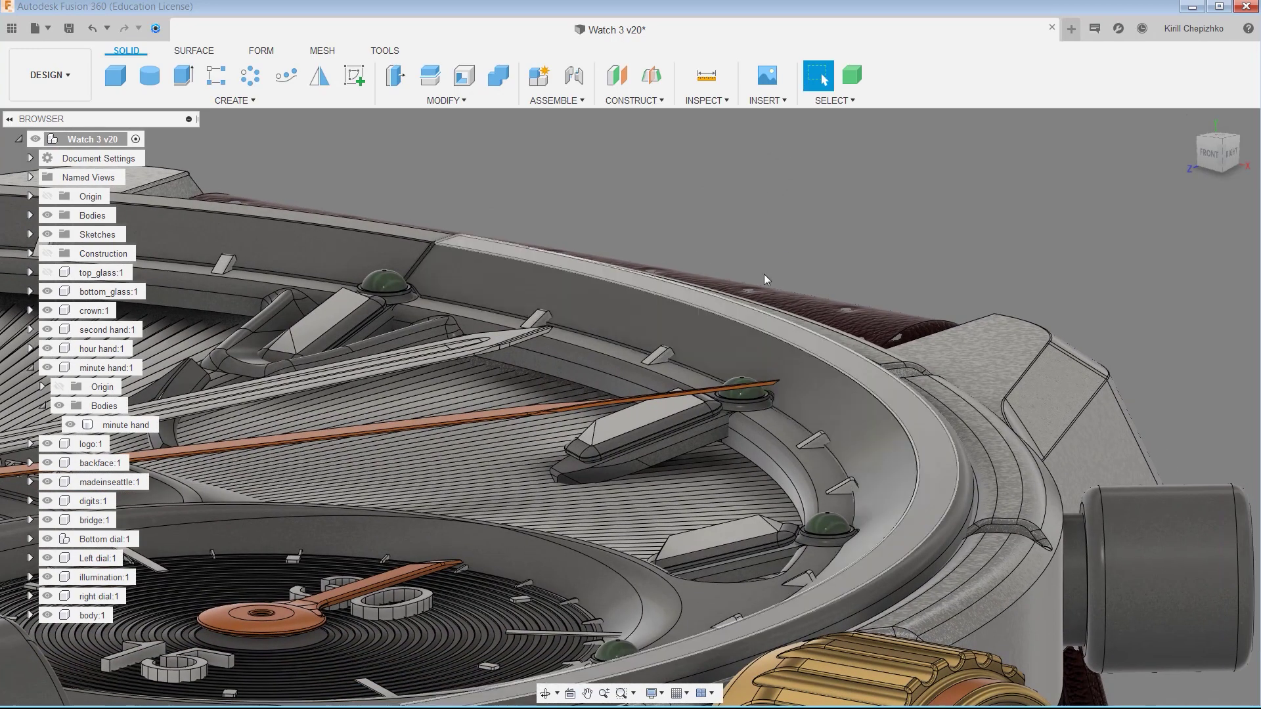
scroll(788, 249, down, 3)
click(1214, 148)
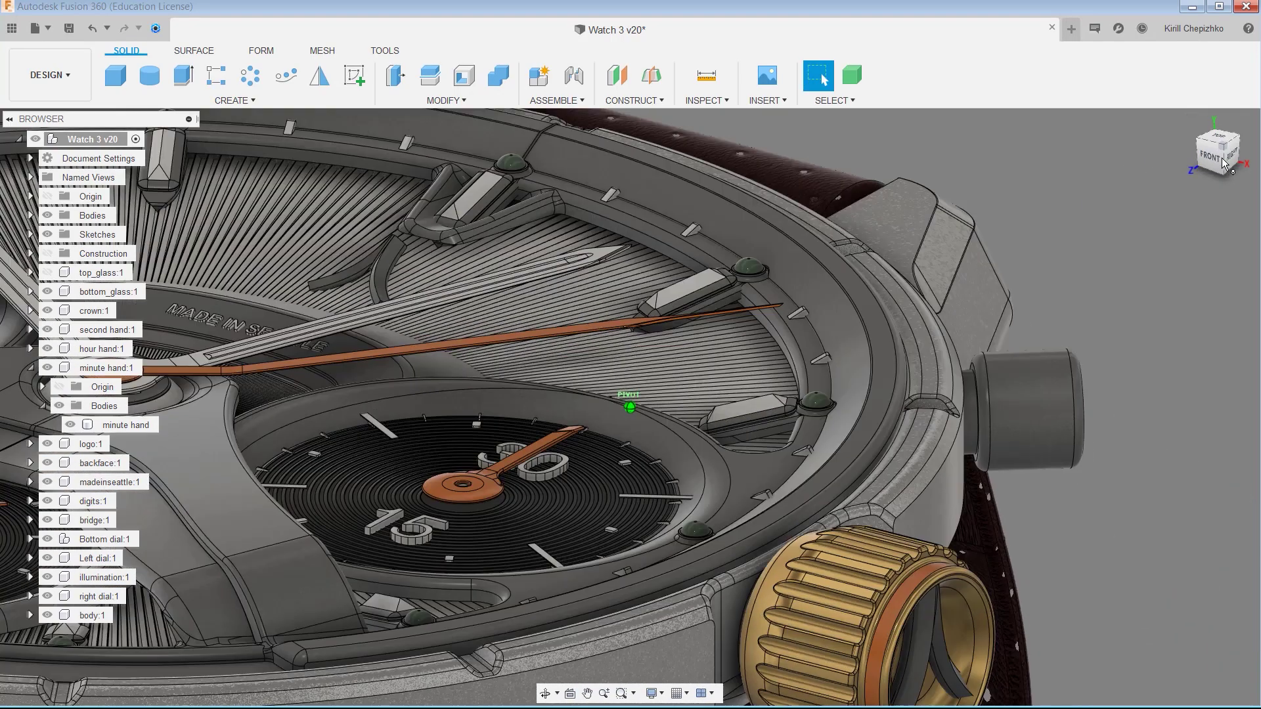
middle_drag(1093, 248, 1070, 276)
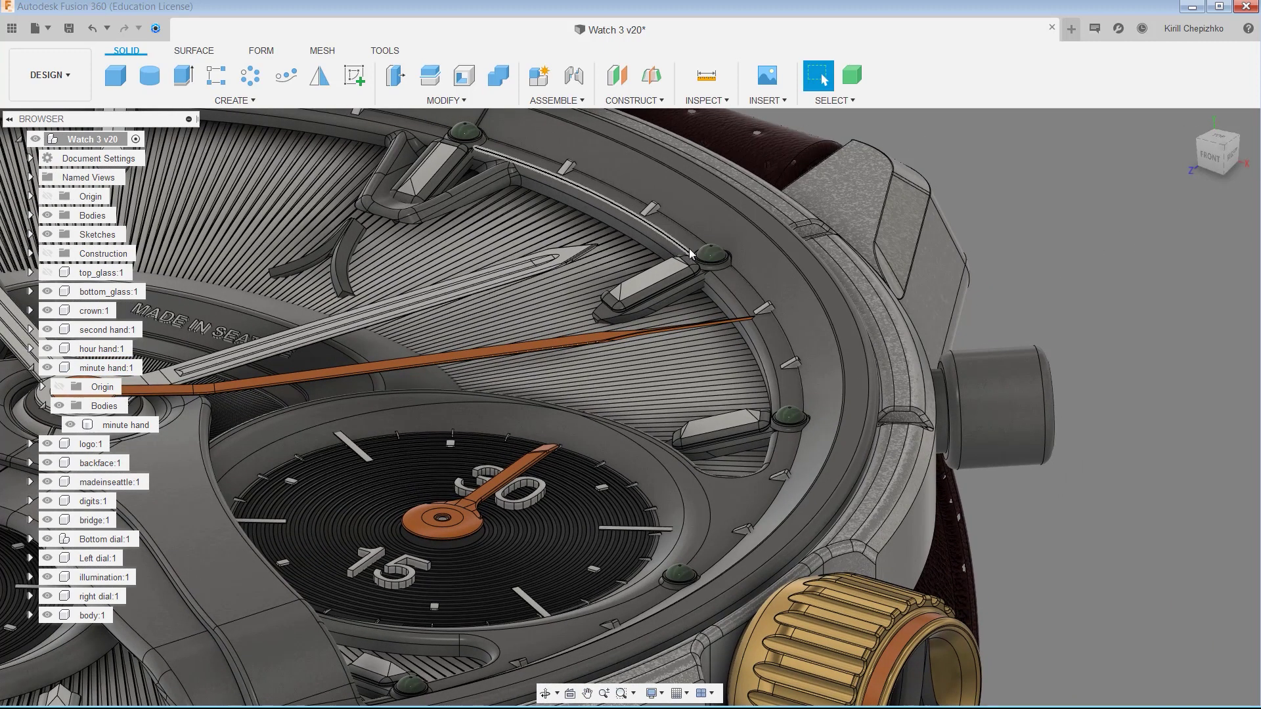
right_click(751, 243)
Step: Undo a copper appearance that was accidentally applied to the whole watch body
click(709, 364)
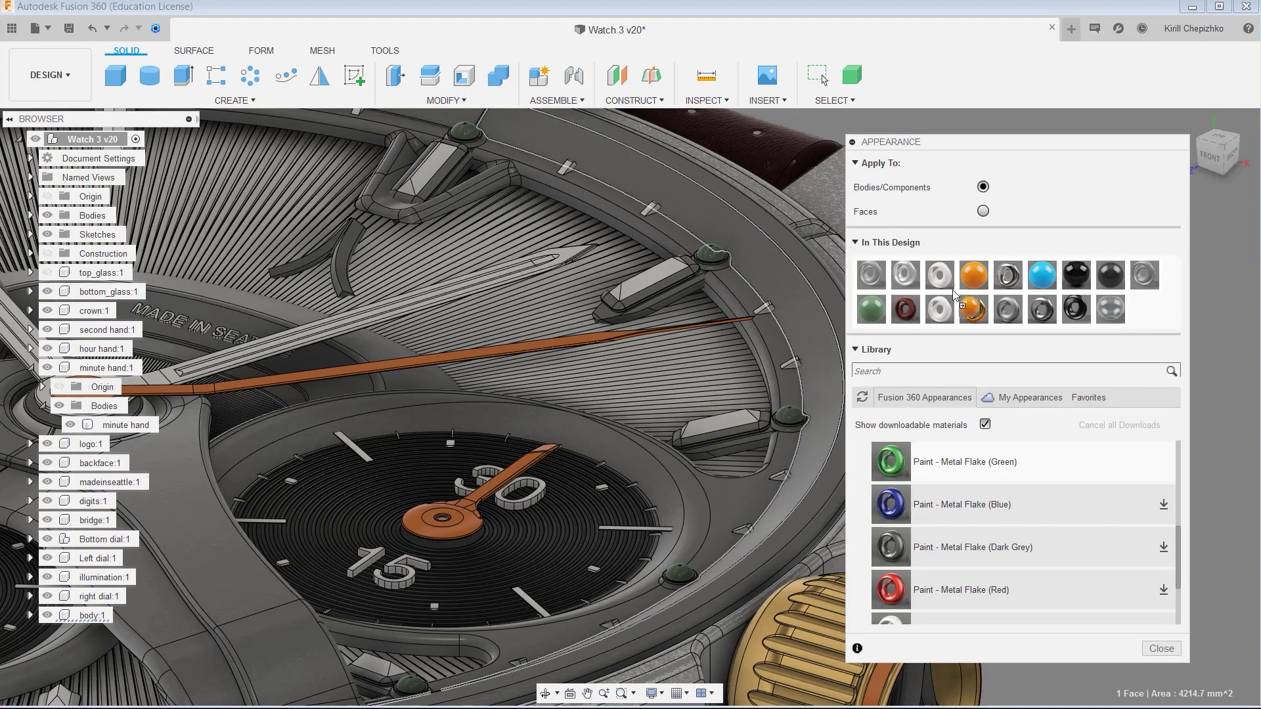
drag(973, 274, 786, 321)
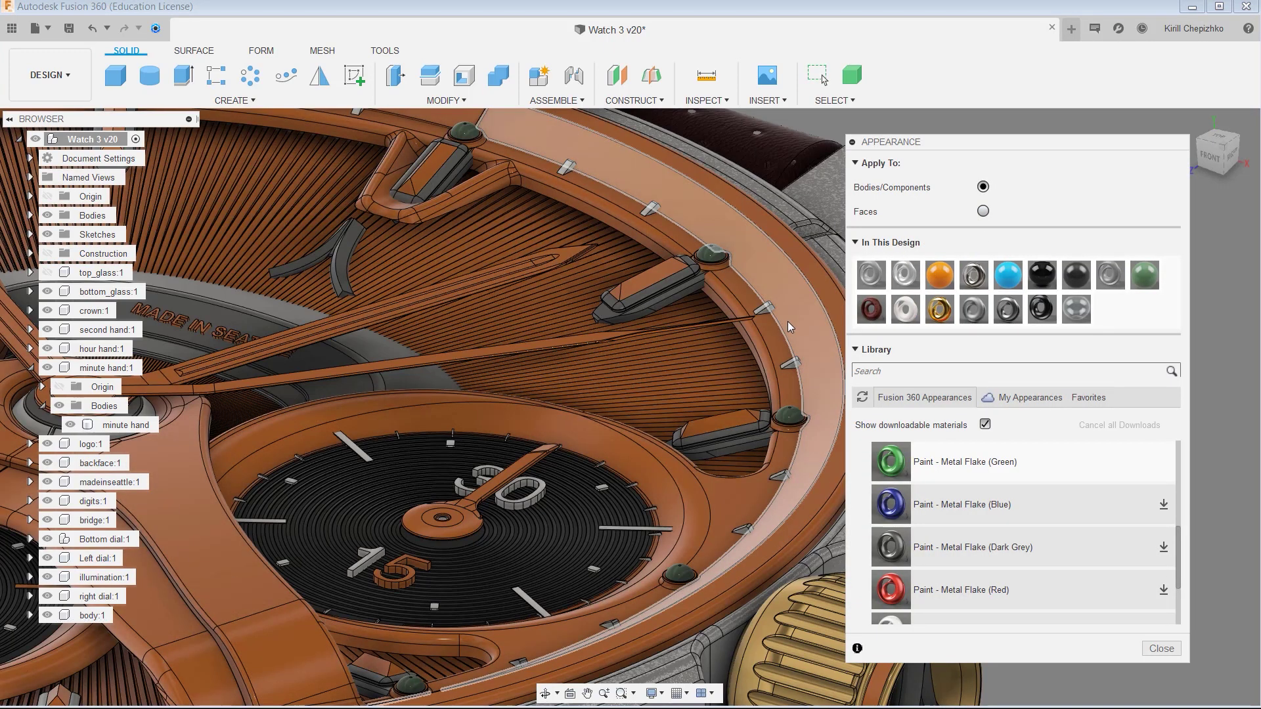
key(Escape)
key(ctrl+z)
key(ctrl+z)
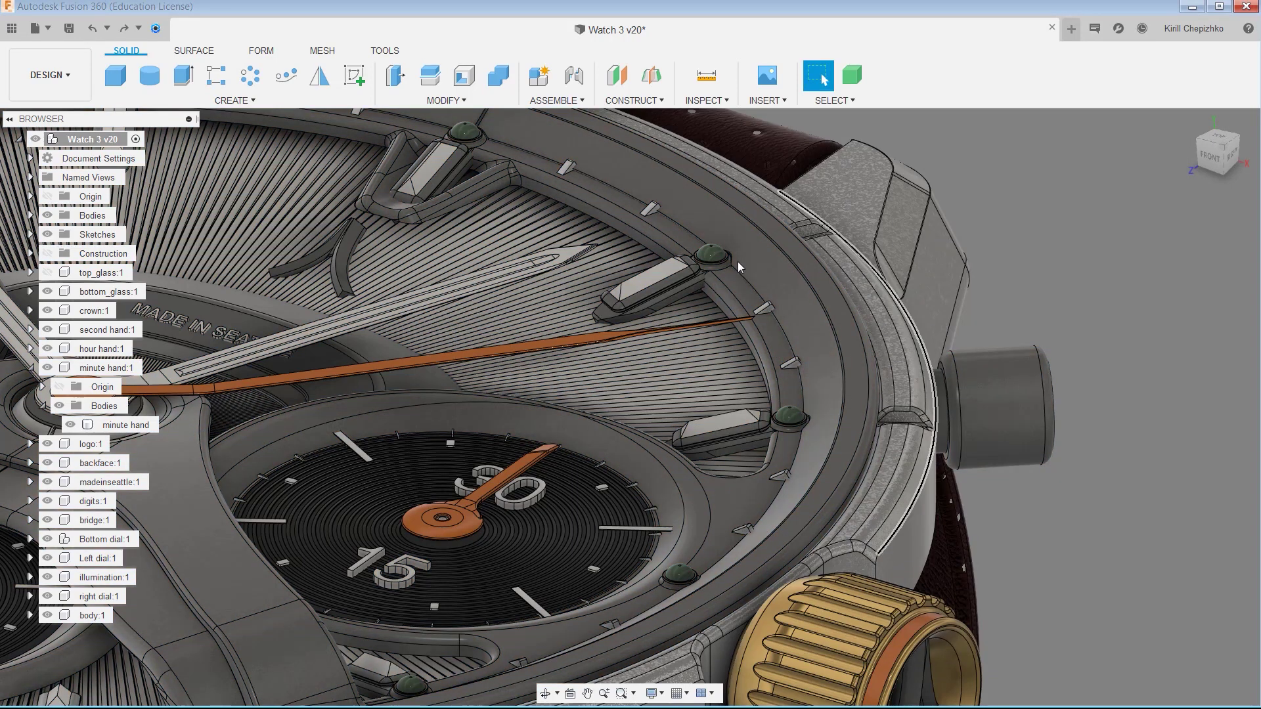
Step: Select the bezel ring's top face and open Appearance with Apply To set to Faces
click(667, 185)
right_drag(667, 249, 653, 286)
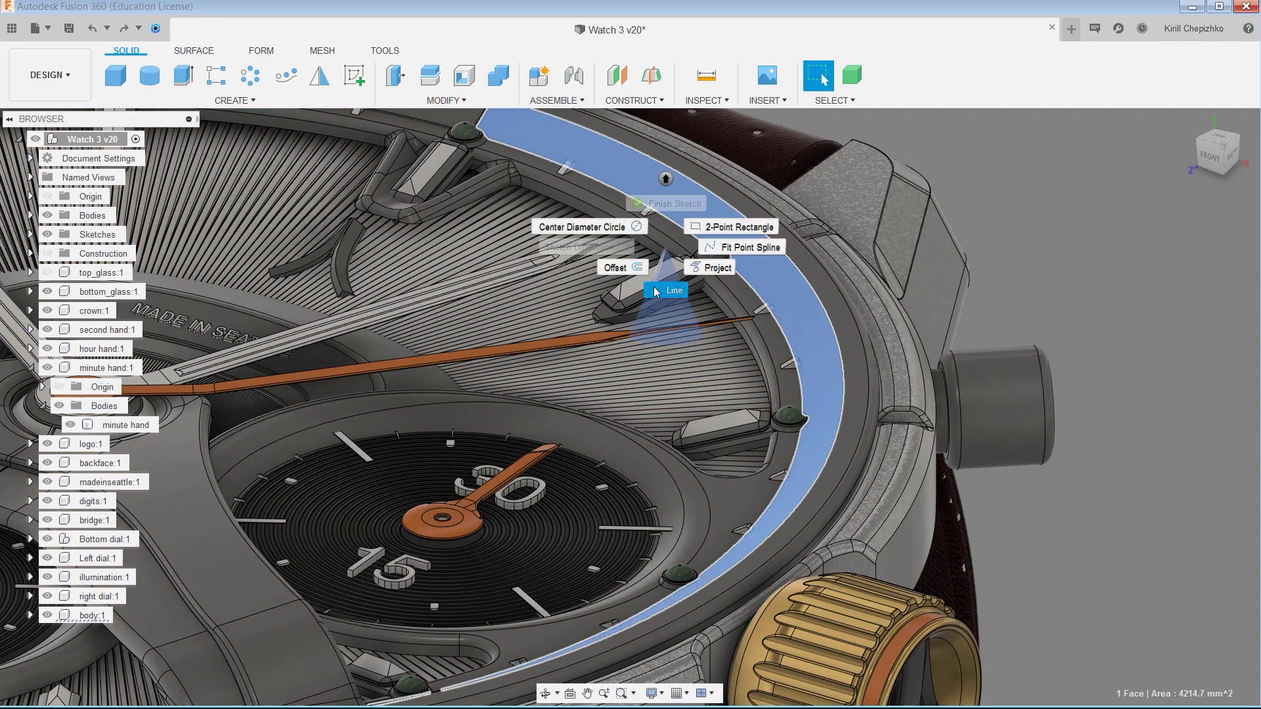
click(663, 179)
right_click(663, 179)
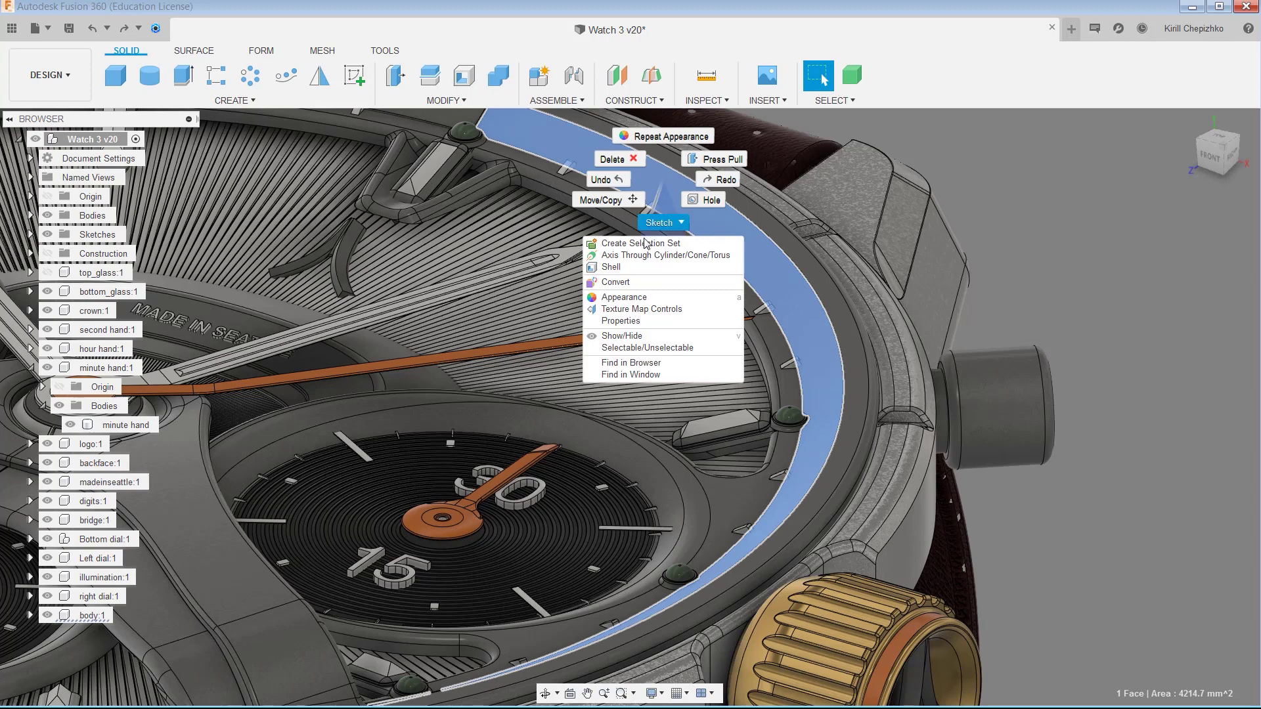
click(663, 210)
right_click(663, 210)
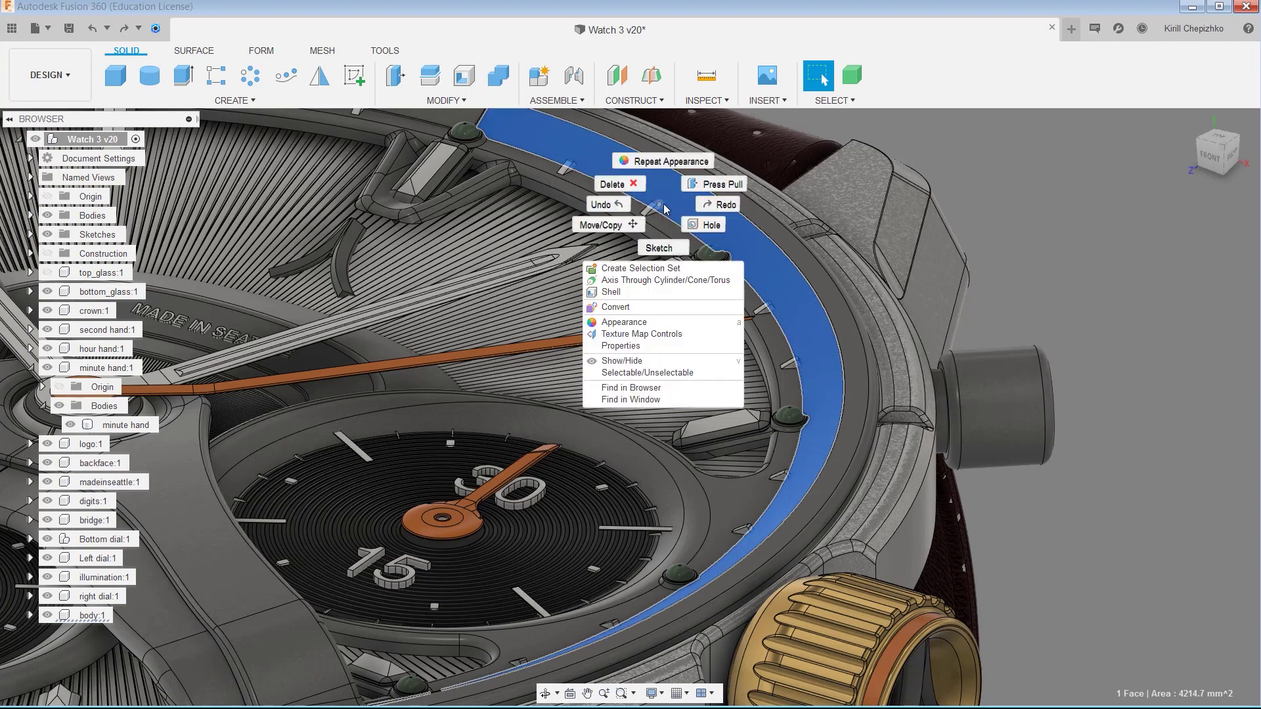
click(624, 322)
click(983, 212)
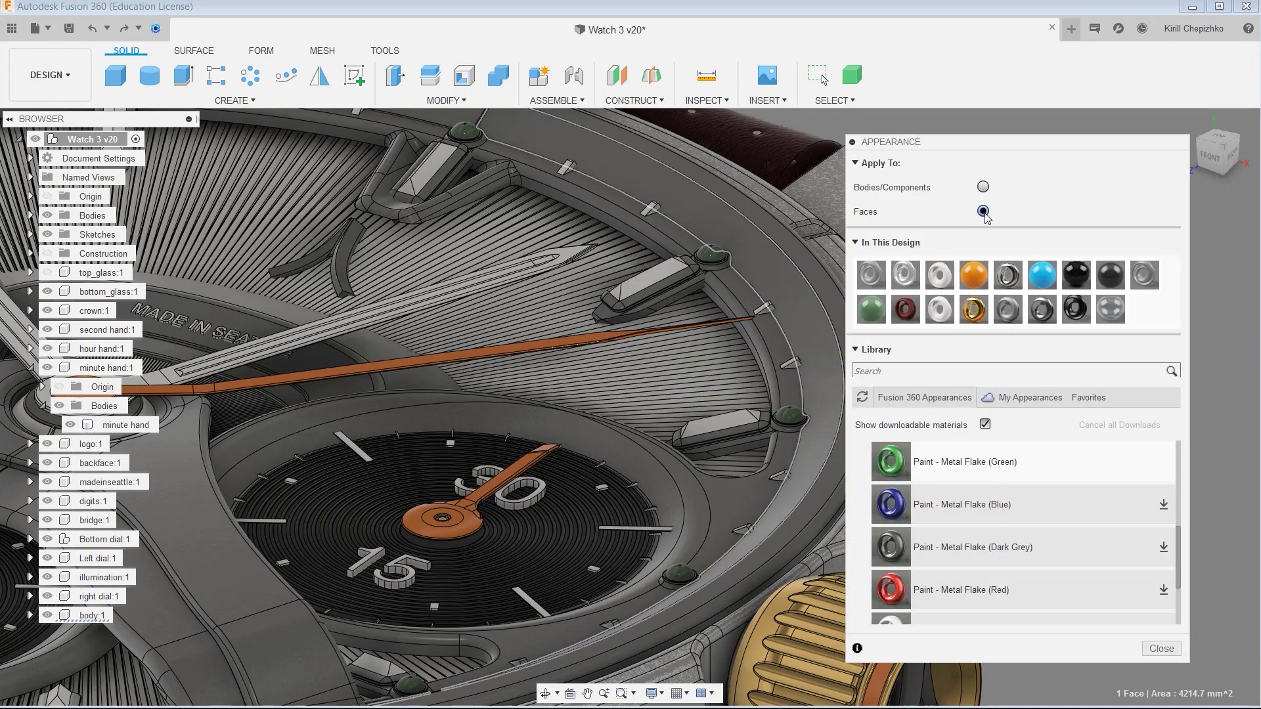
Step: Drop the orange appearance onto the bezel face, check it from top views, and close
drag(973, 275, 685, 214)
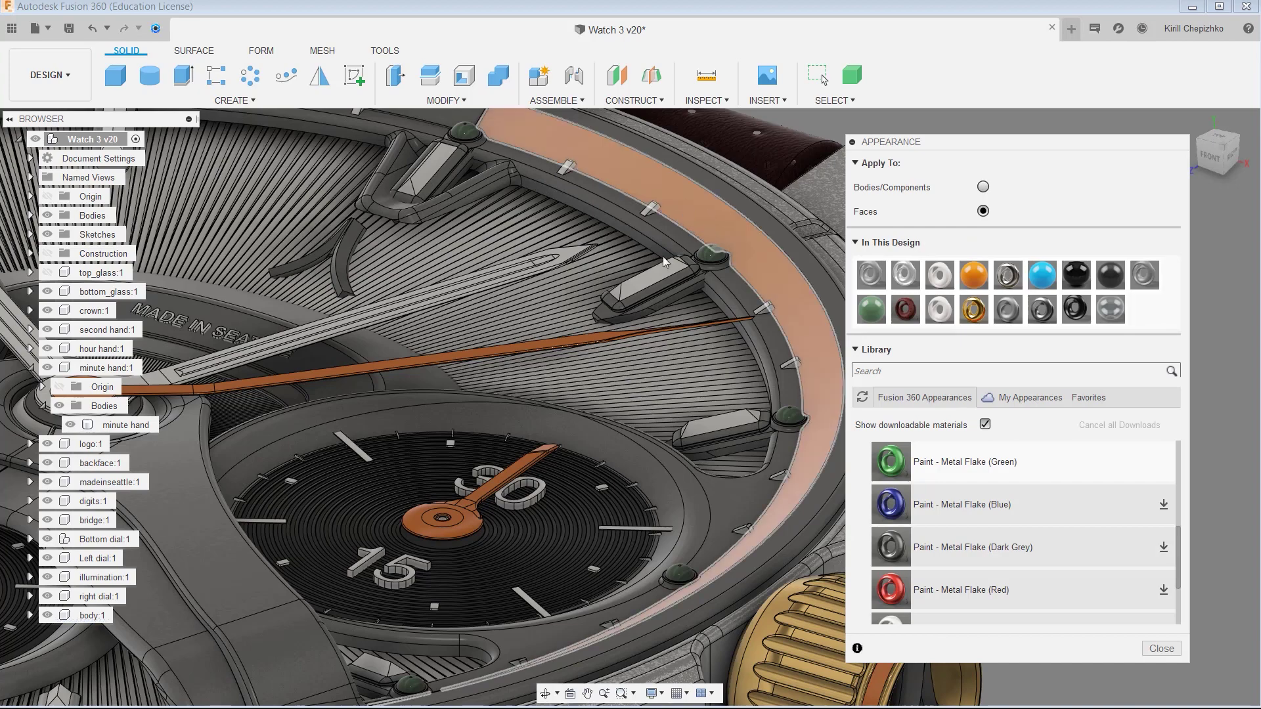
shift+middle_drag(683, 223, 526, 295)
drag(973, 275, 579, 195)
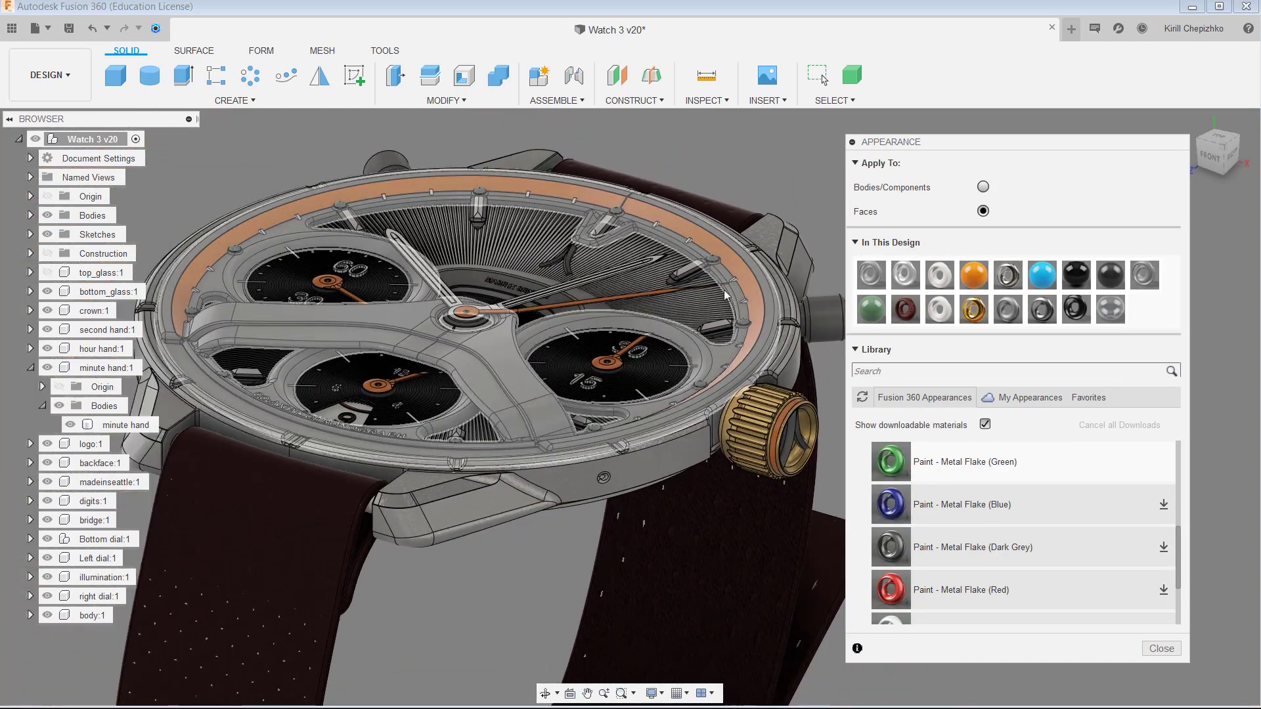
click(1218, 137)
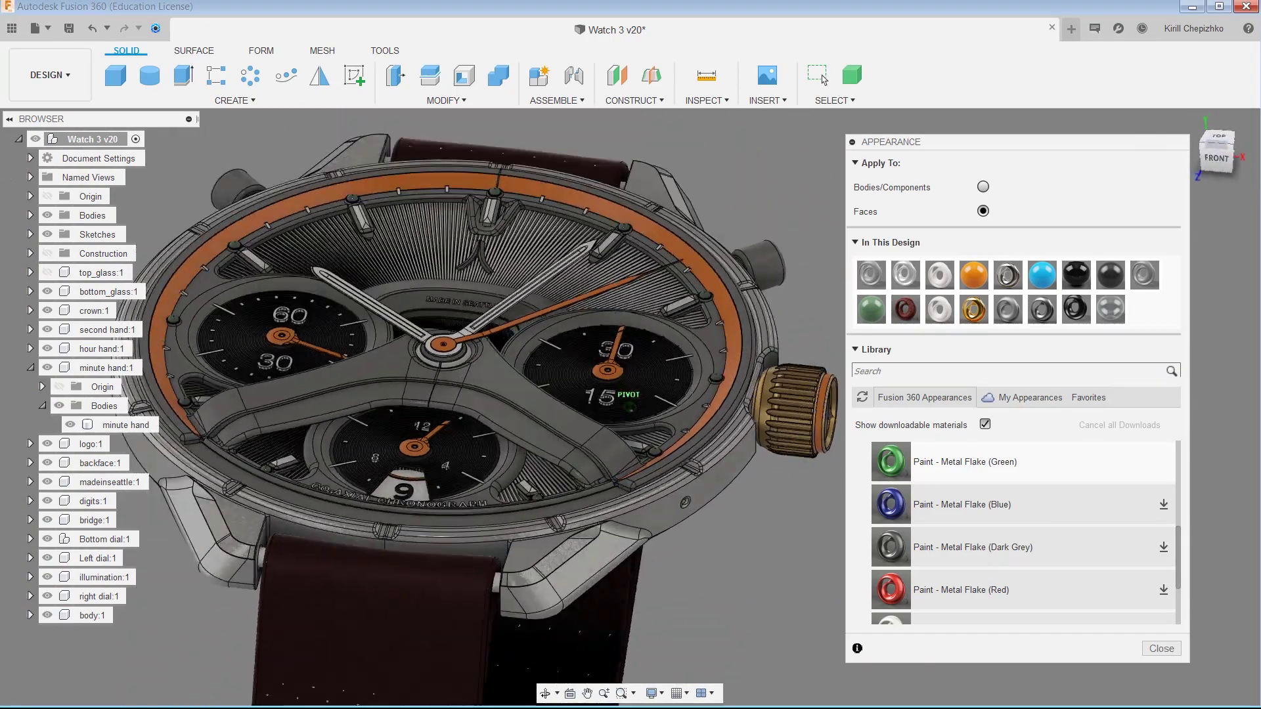
click(1216, 162)
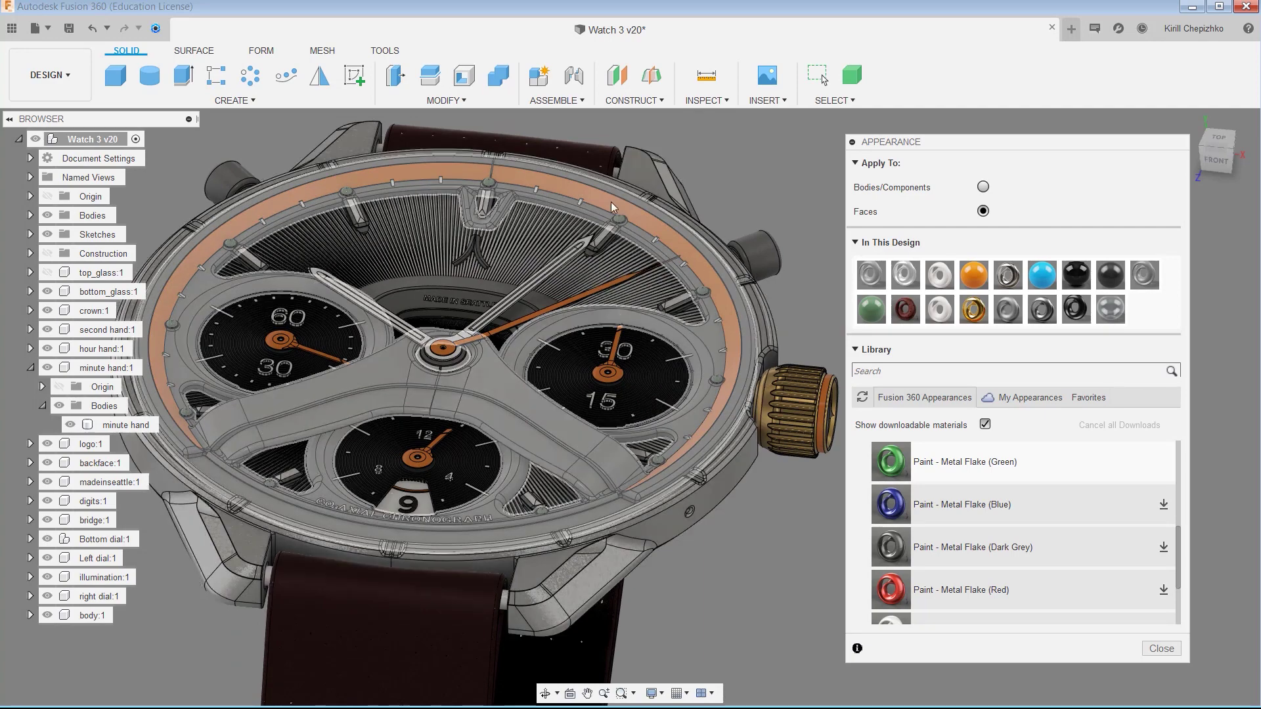
click(1169, 648)
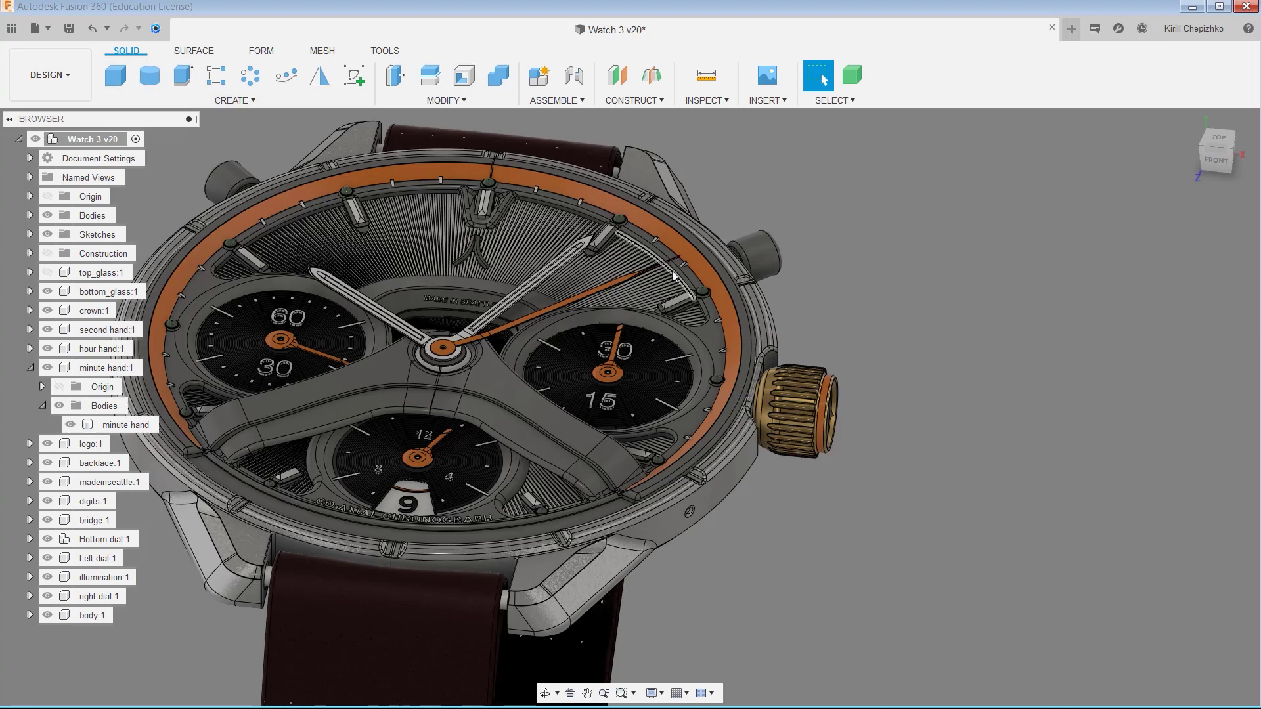
Step: Pan and tumble the watch toward a front-on view of its dial
middle_drag(729, 345, 908, 363)
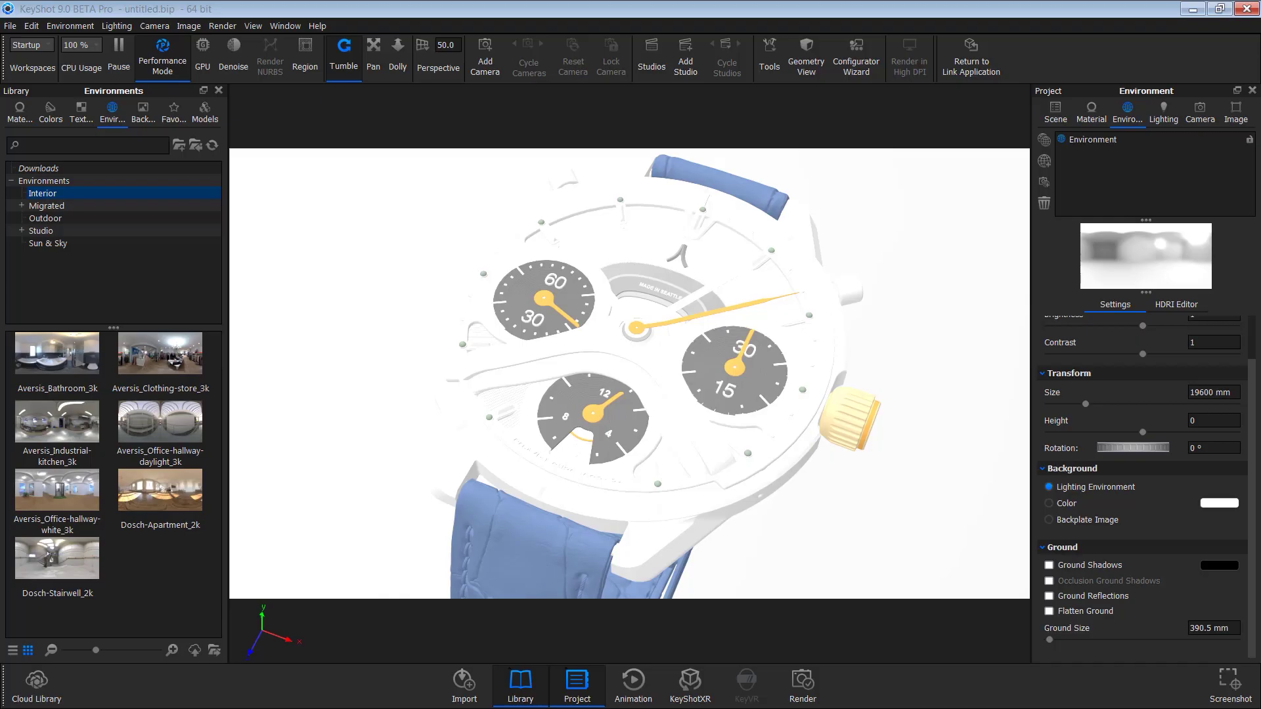
drag(674, 308, 753, 329)
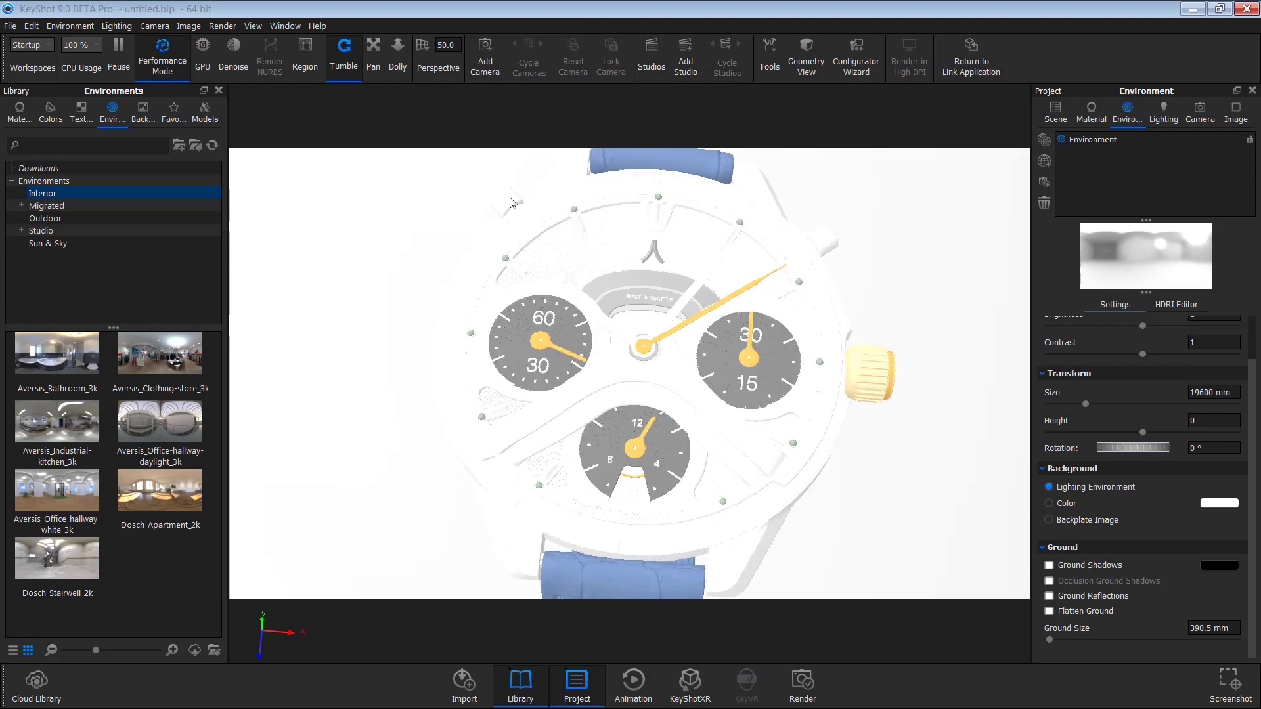